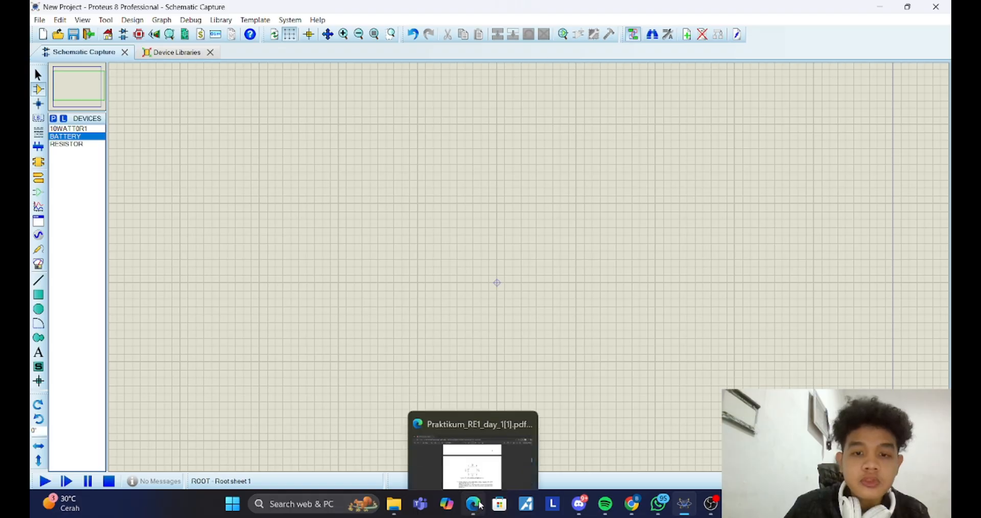
Step: Switch to the Praktikum_RE1_day_1 PDF in Edge and examine the series circuit diagram Gambar 1.3 on page 3
click(480, 506)
scroll(533, 359, down, 5)
scroll(533, 359, up, 10)
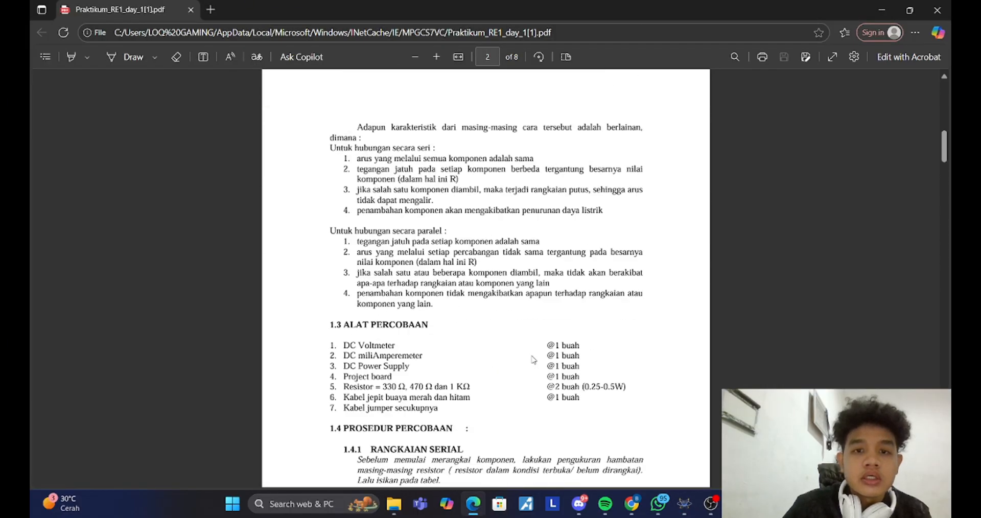
scroll(533, 359, up, 10)
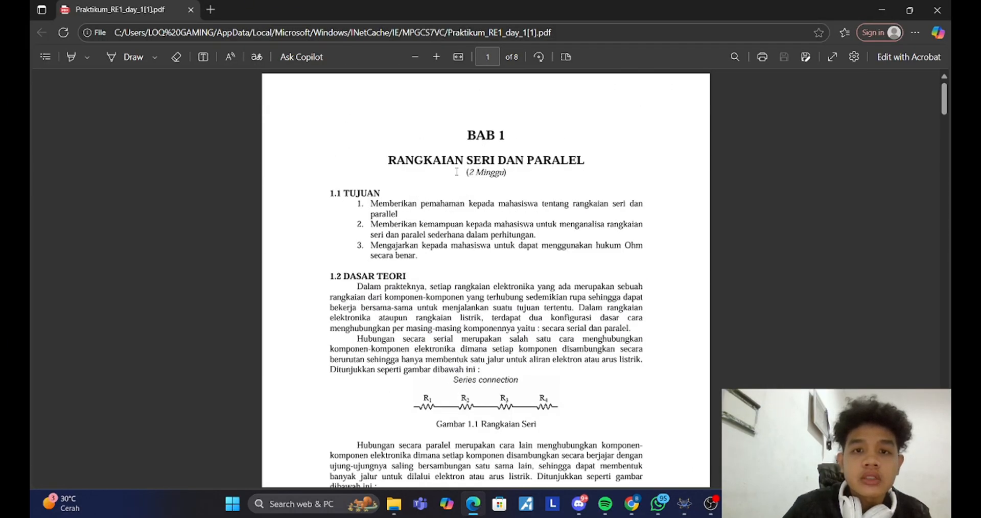
scroll(547, 293, down, 15)
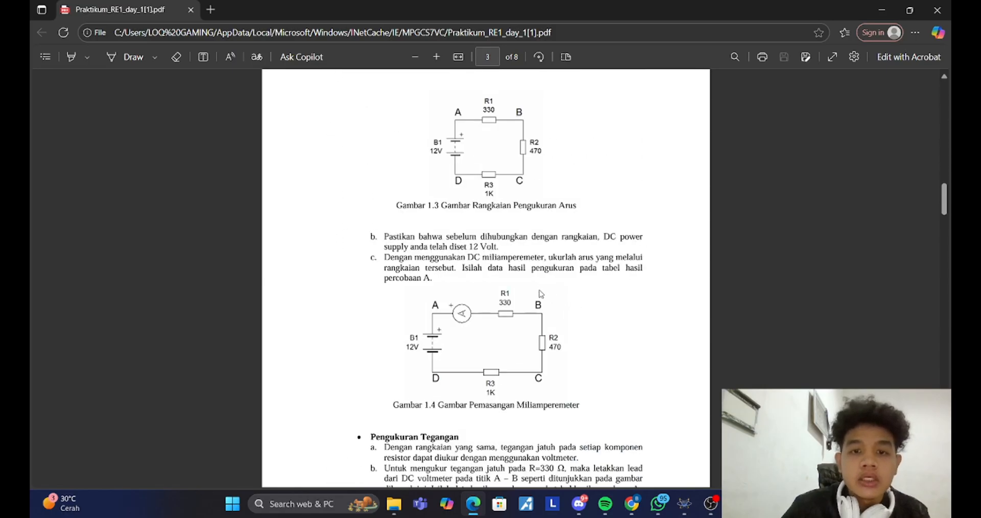
scroll(541, 293, up, 3)
scroll(531, 290, down, 2)
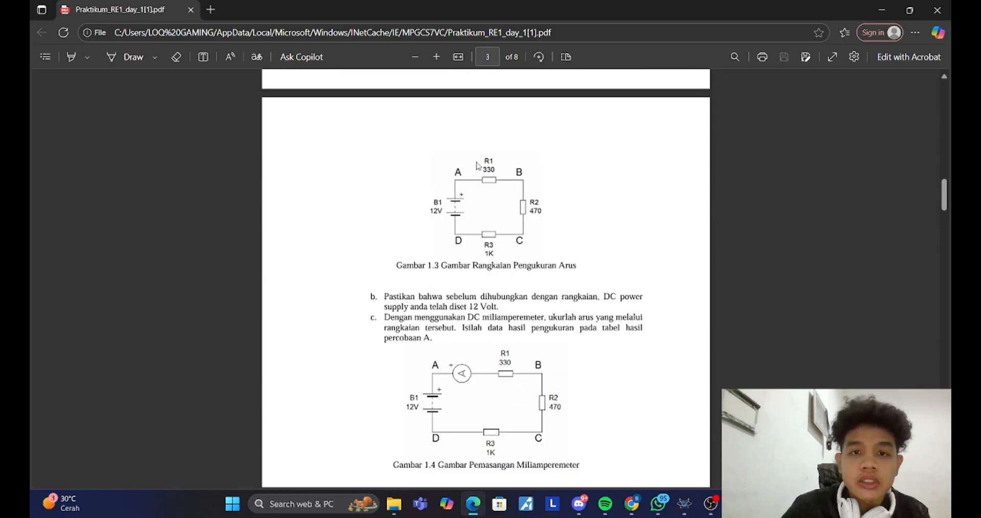
Step: Switch back to Proteus and preview the RESISTOR and BATTERY parts among the loaded devices
click(686, 505)
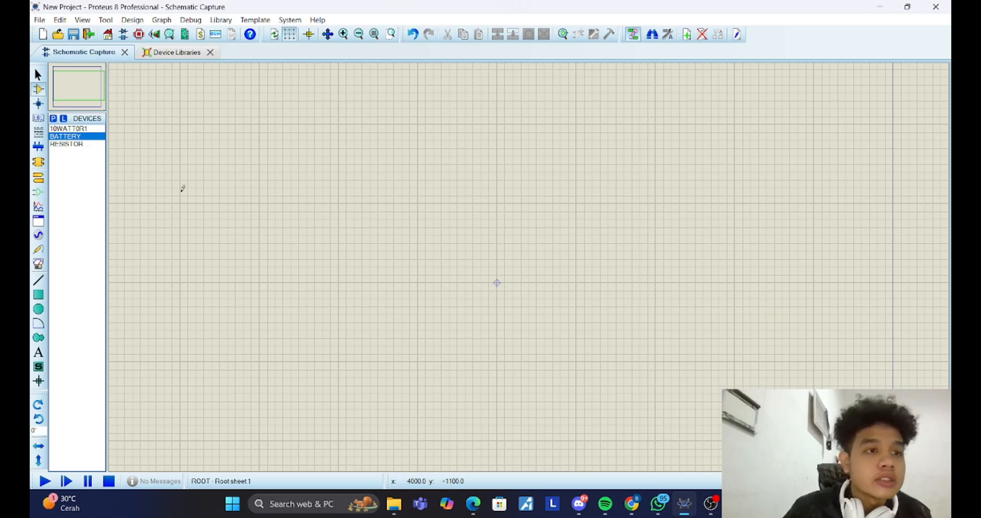
click(72, 144)
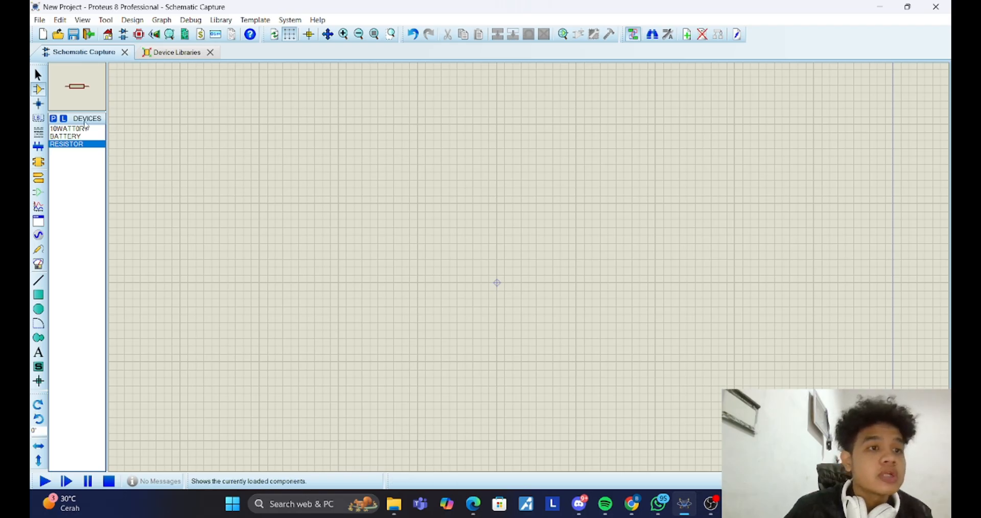
click(64, 137)
click(66, 145)
click(66, 137)
click(71, 144)
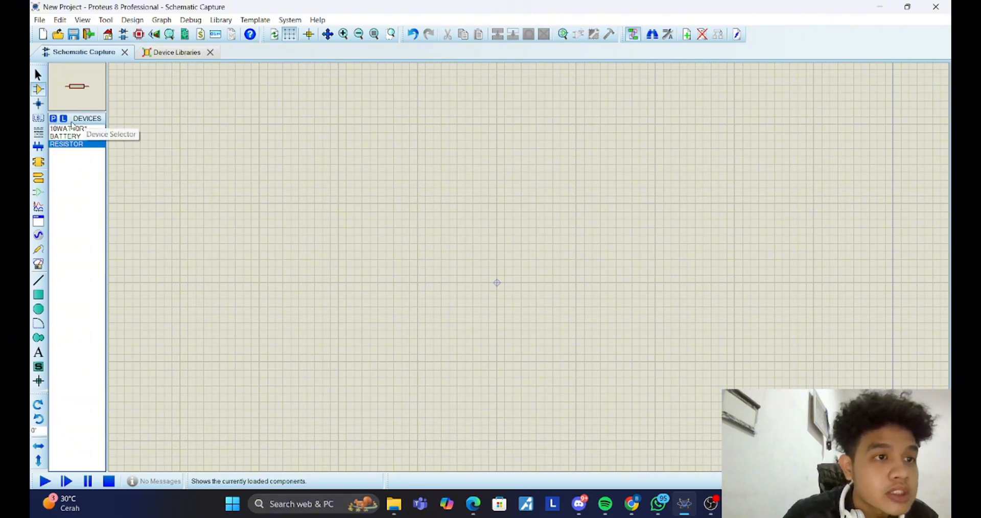
Step: Search the device library for RESISTOR
click(53, 119)
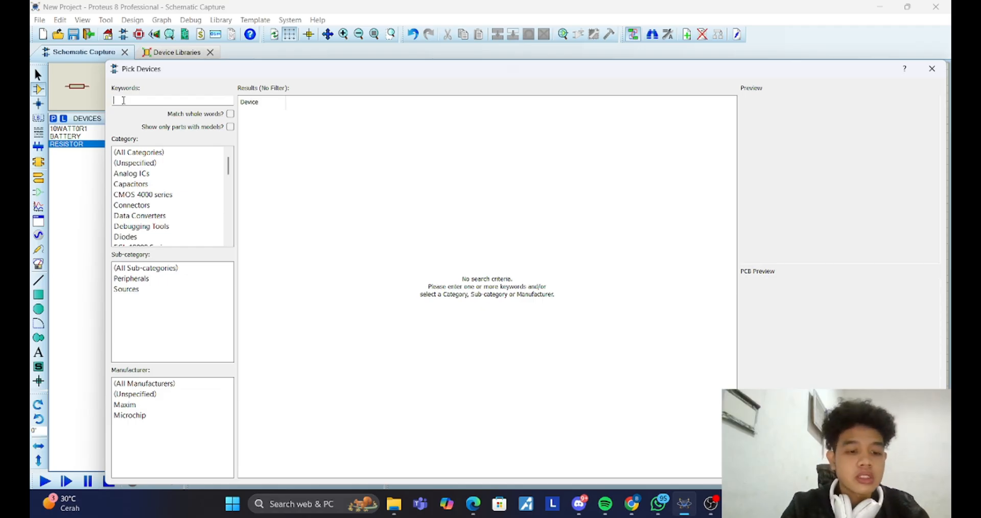
text(RESIST)
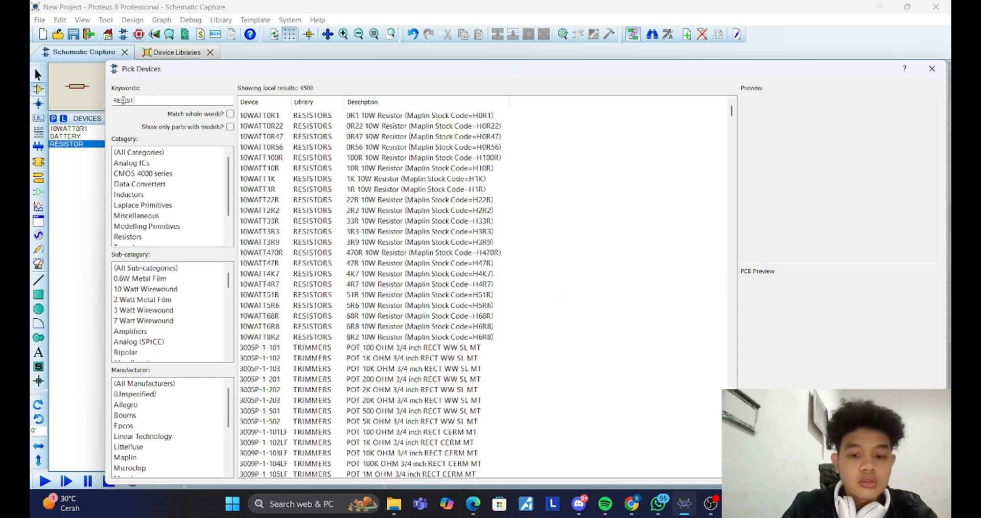
text(OR)
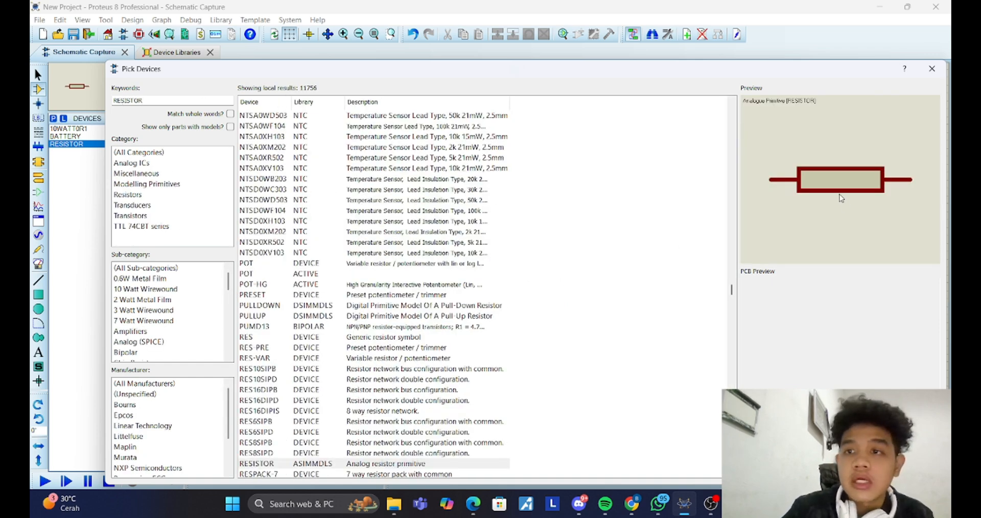
Step: Search the device library for BATTE, preview the multi-cell BATTERY part, and close the library without adding it
key(BackSpace)
key(BackSpace)
key(BackSpace)
key(BackSpace)
key(BackSpace)
key(BackSpace)
key(BackSpace)
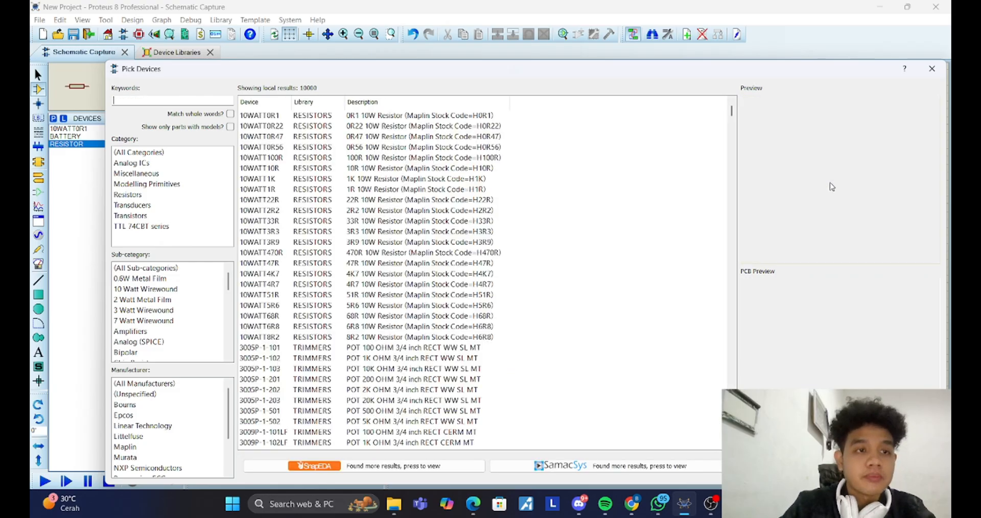
text(BATTE)
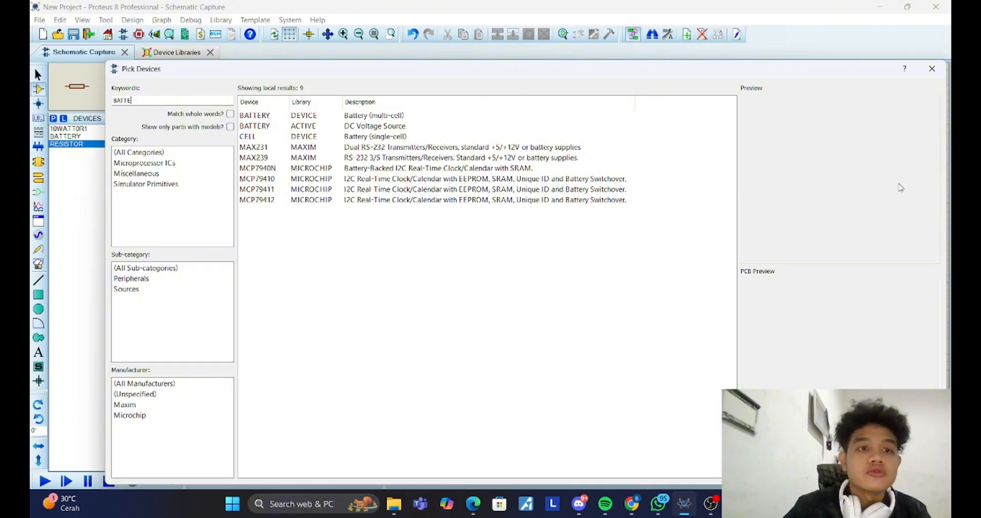
click(319, 120)
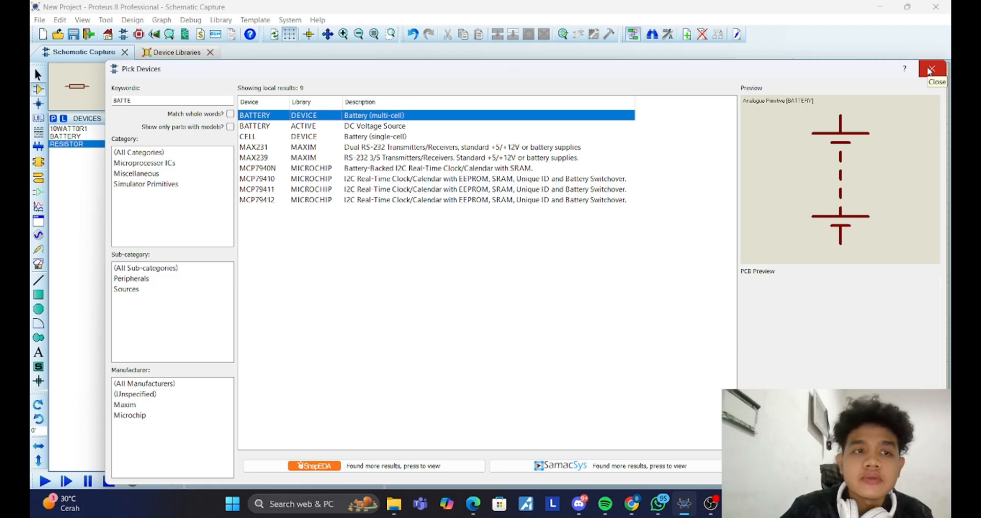
click(929, 72)
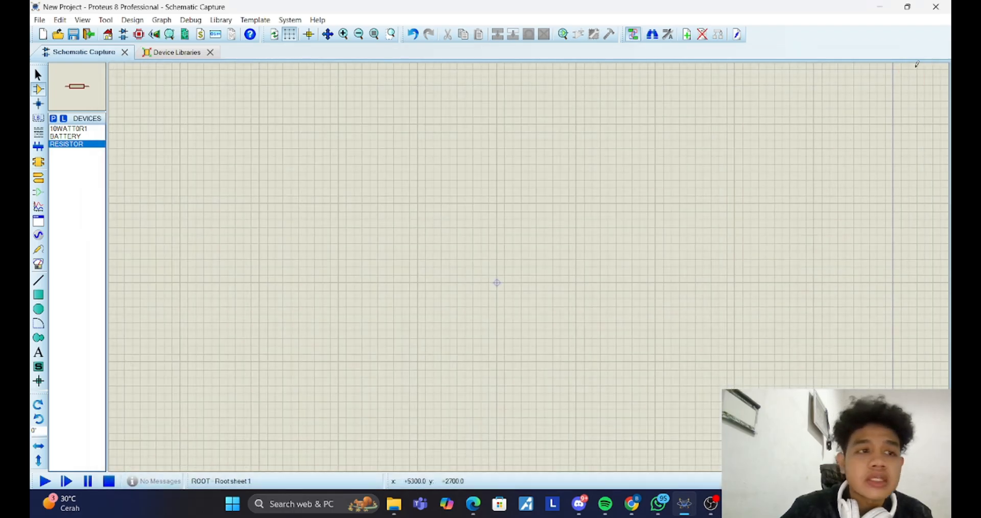
Step: Place a BATTERY on the schematic, left of the sheet's centre
click(67, 136)
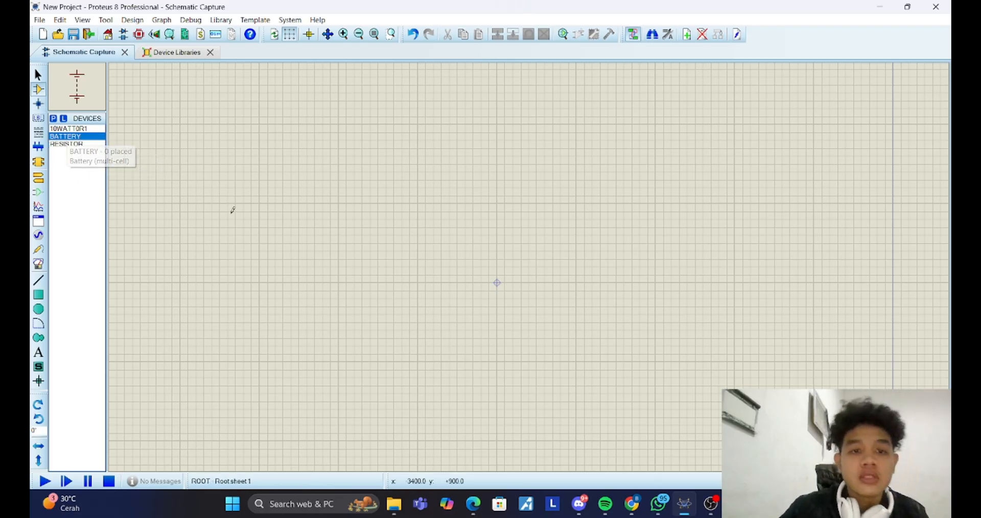
click(382, 257)
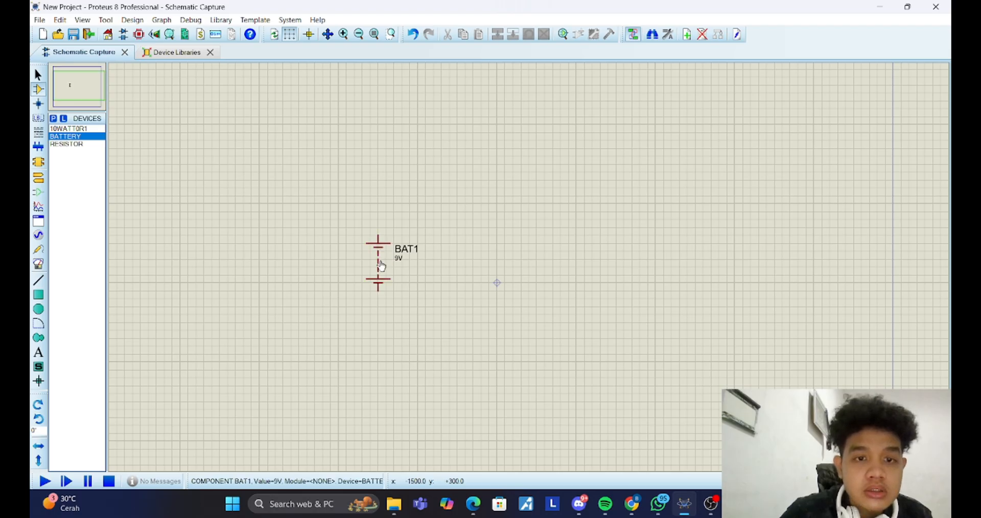
click(386, 269)
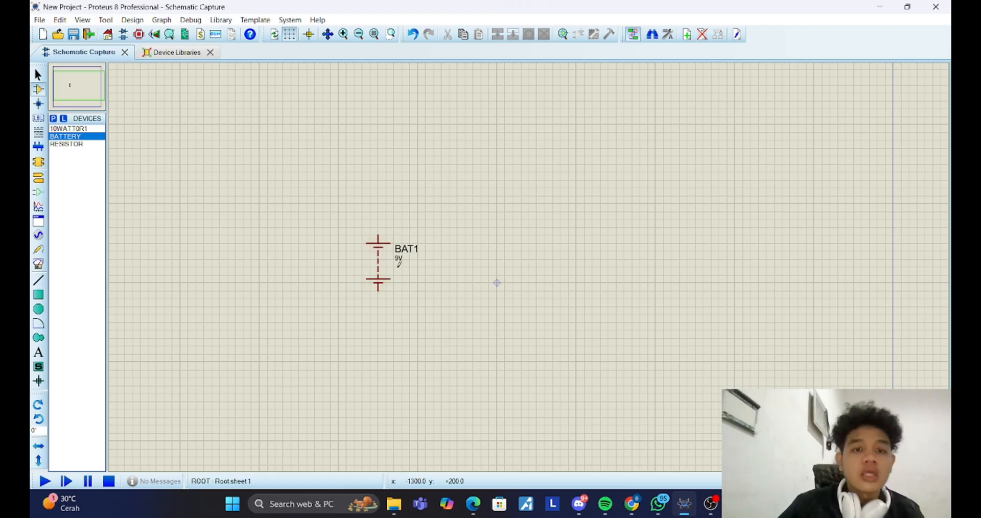
Step: Set the battery's value to 12V
click(399, 262)
click(399, 262)
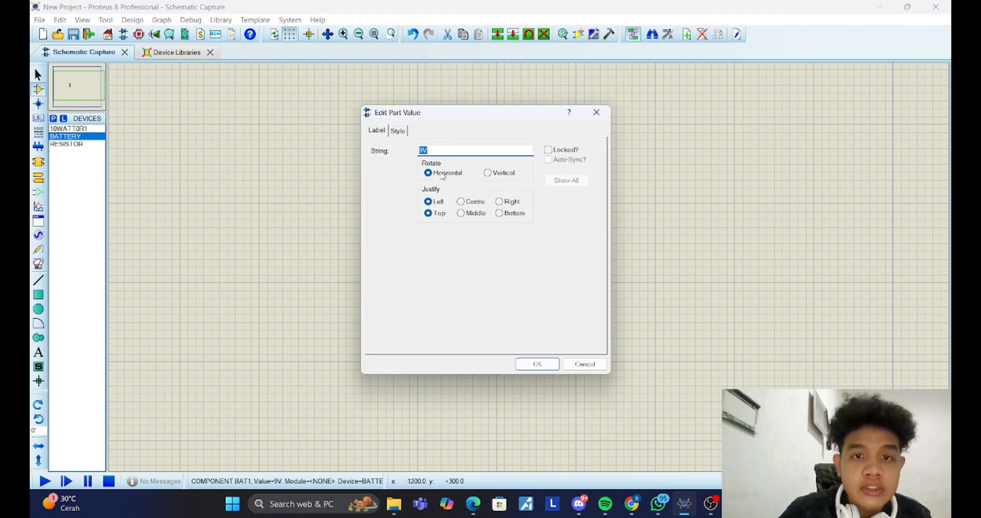
key(BackSpace)
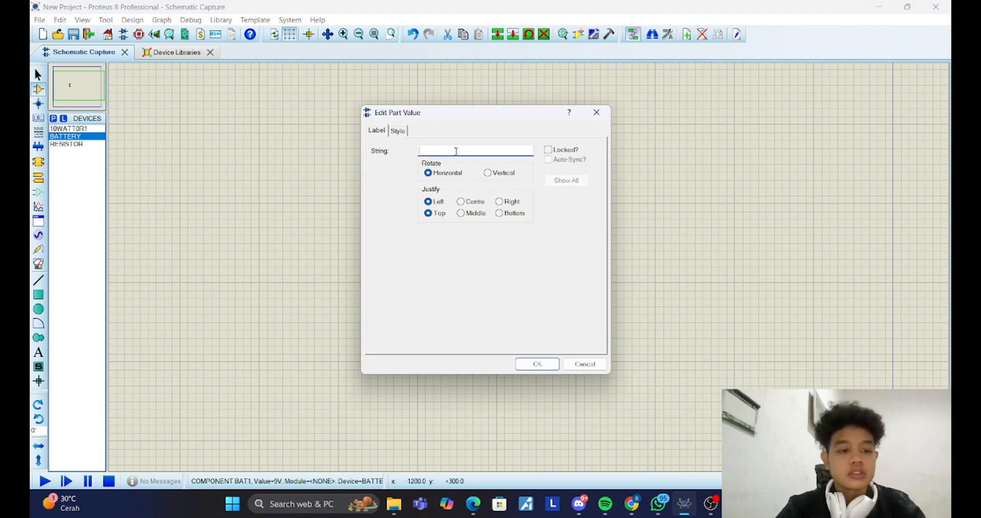
text(12V)
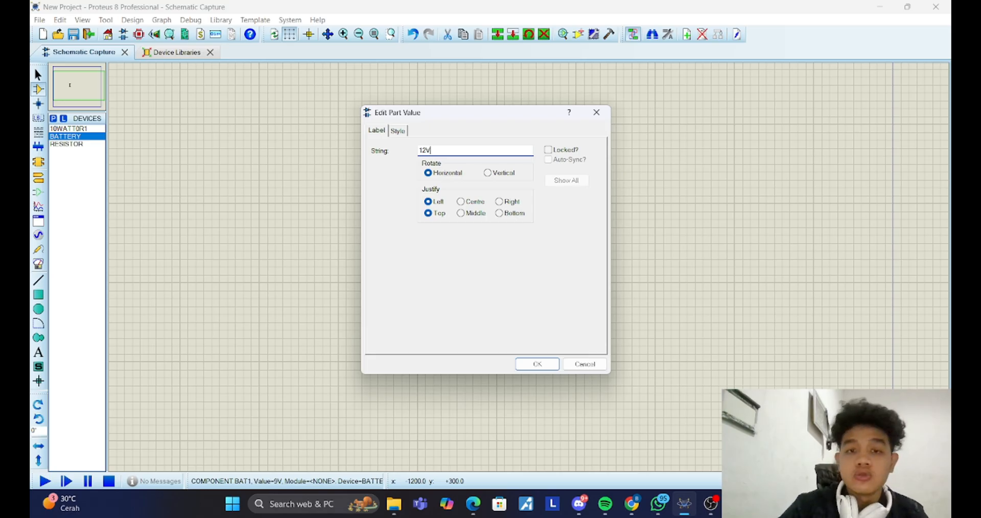
key(Return)
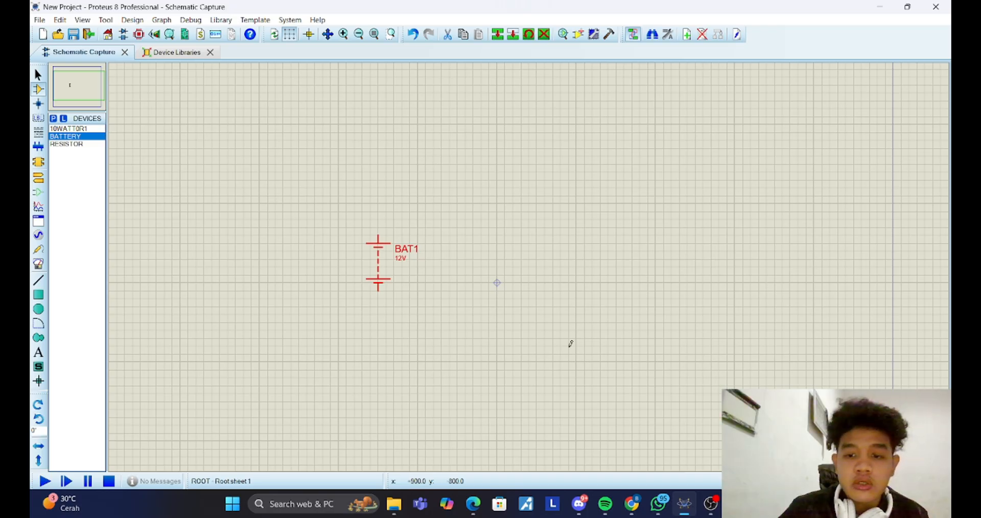
Step: Check the resistor layout and values of Gambar 1.3 in the PDF in Edge and return to Proteus
mouse_move(475, 503)
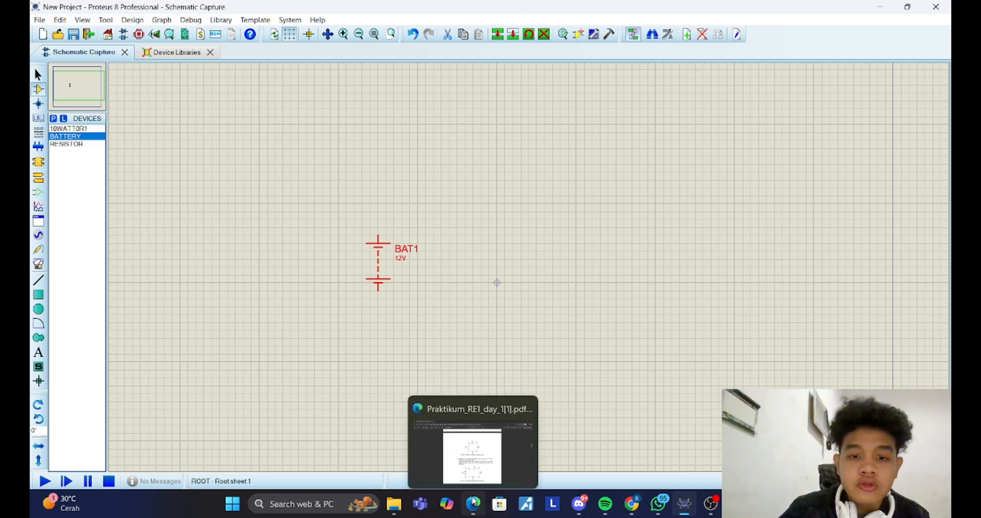
click(483, 436)
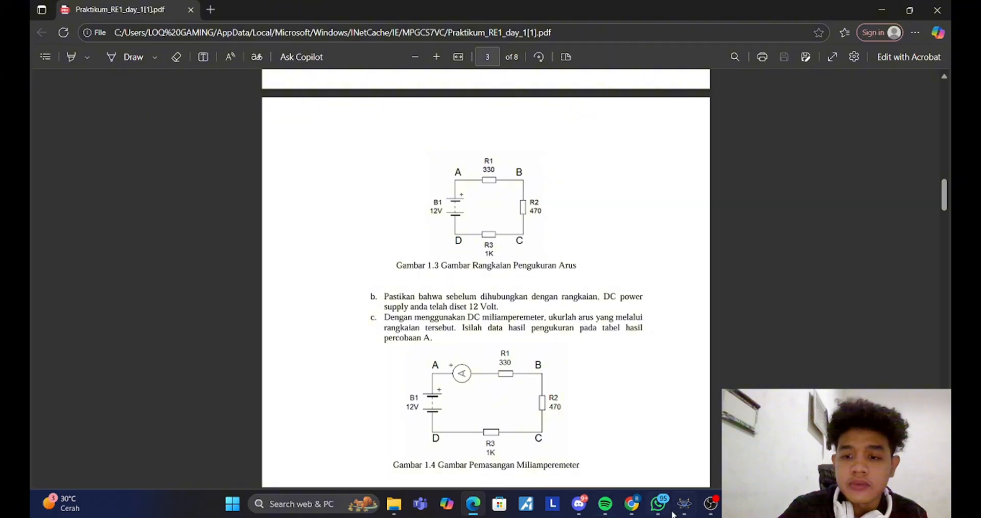
mouse_move(684, 505)
click(690, 464)
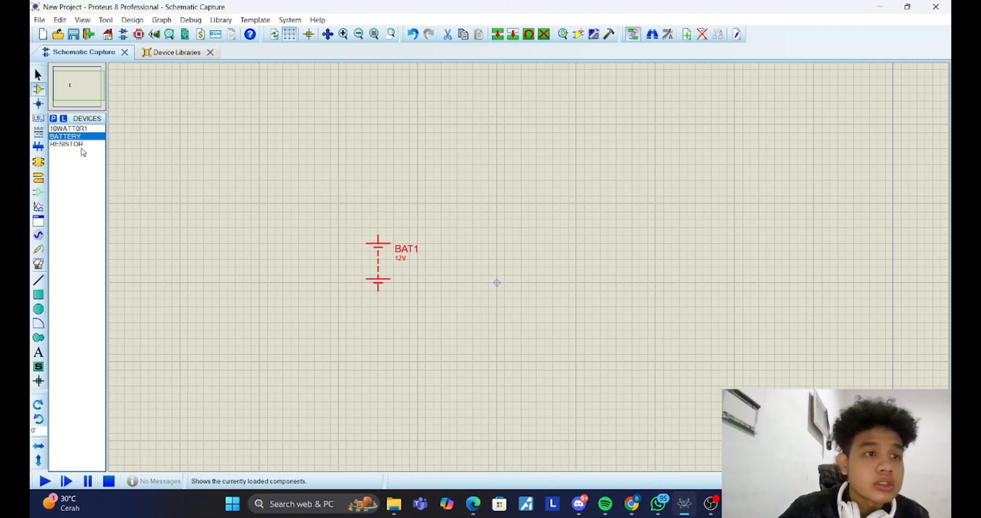
Step: Place three horizontal RESISTOR parts: one above and one below the sheet's centre, and a third to its right, opposite the battery
click(76, 145)
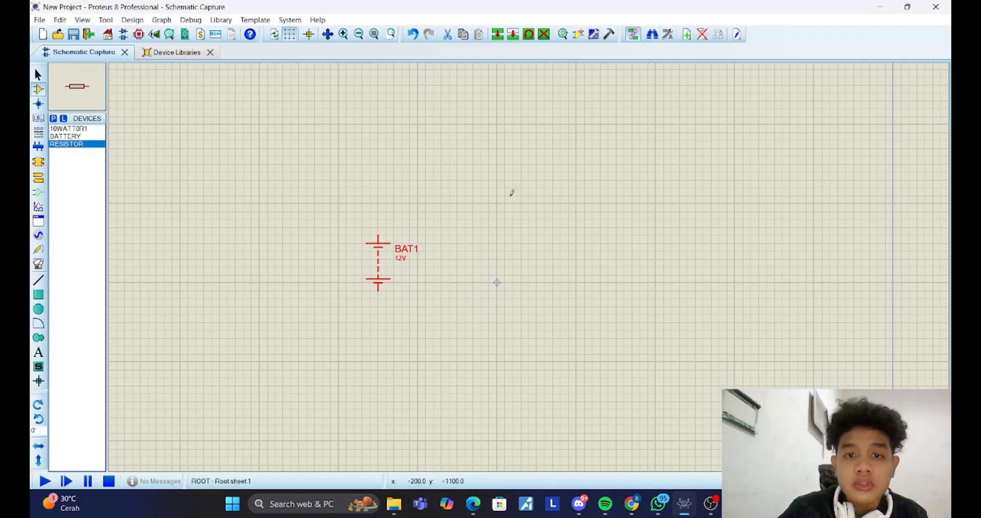
click(494, 179)
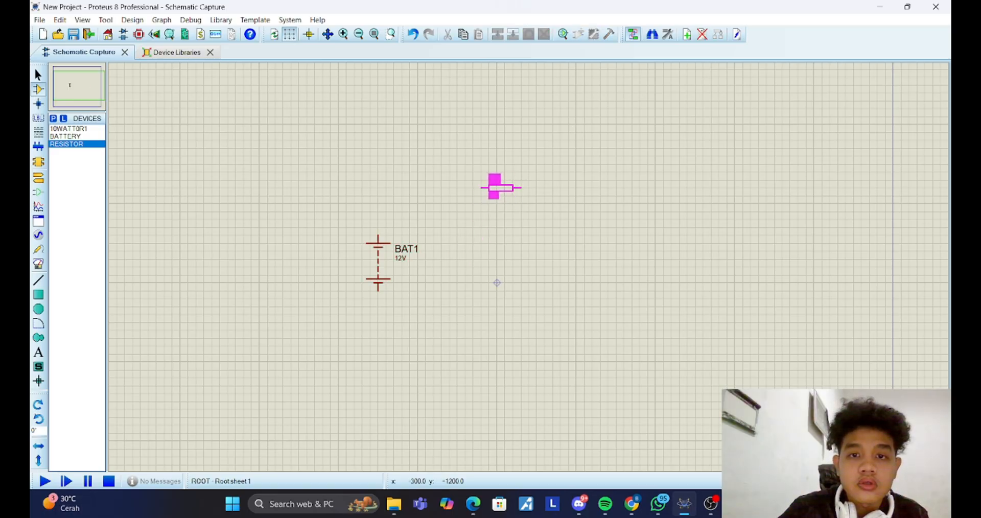
click(494, 184)
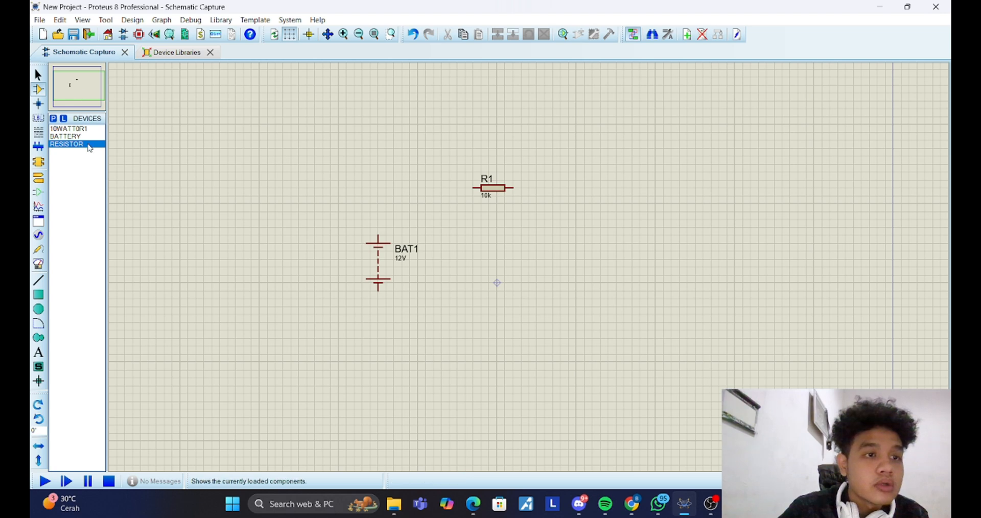
click(492, 332)
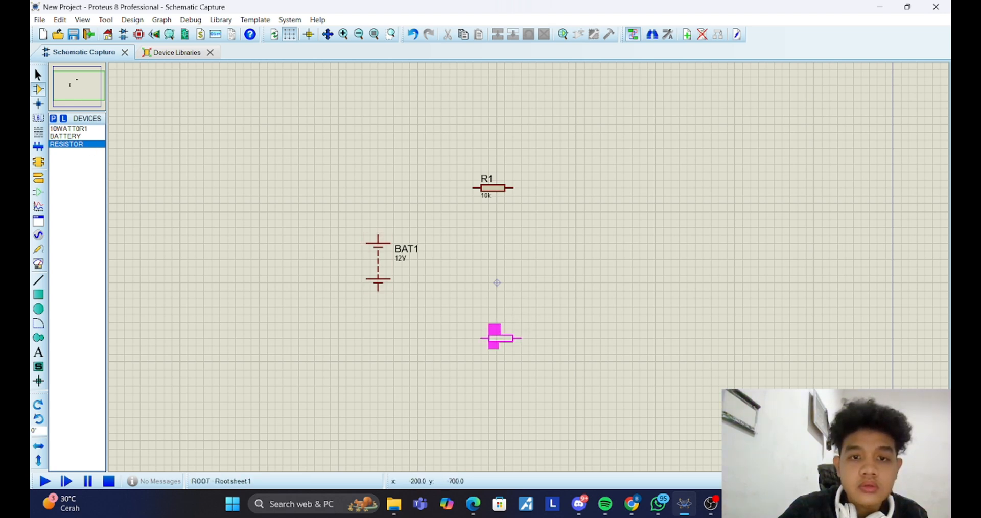
click(494, 336)
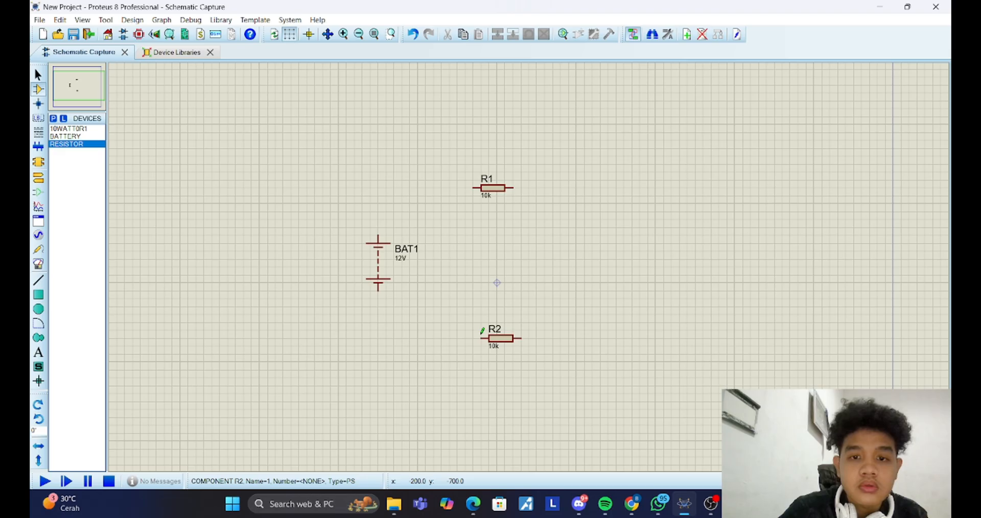
click(617, 258)
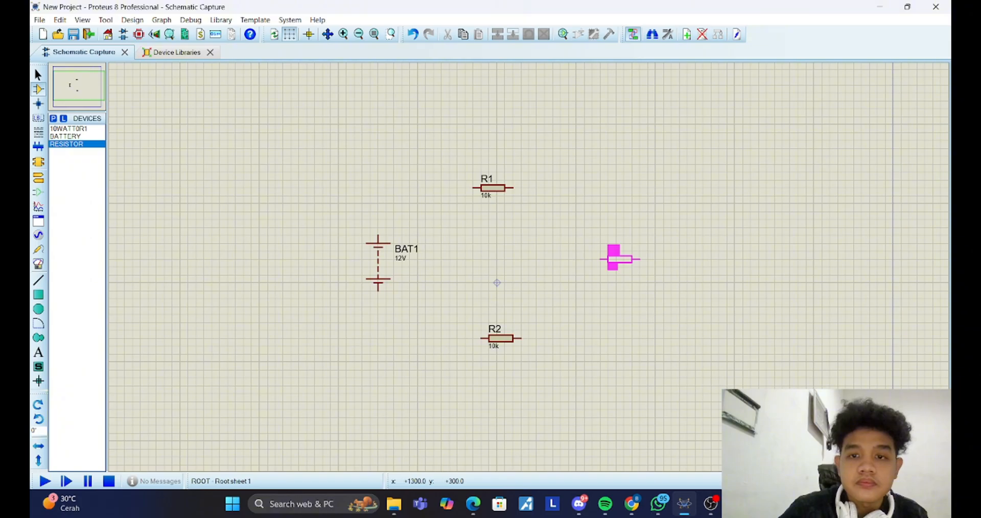
click(620, 259)
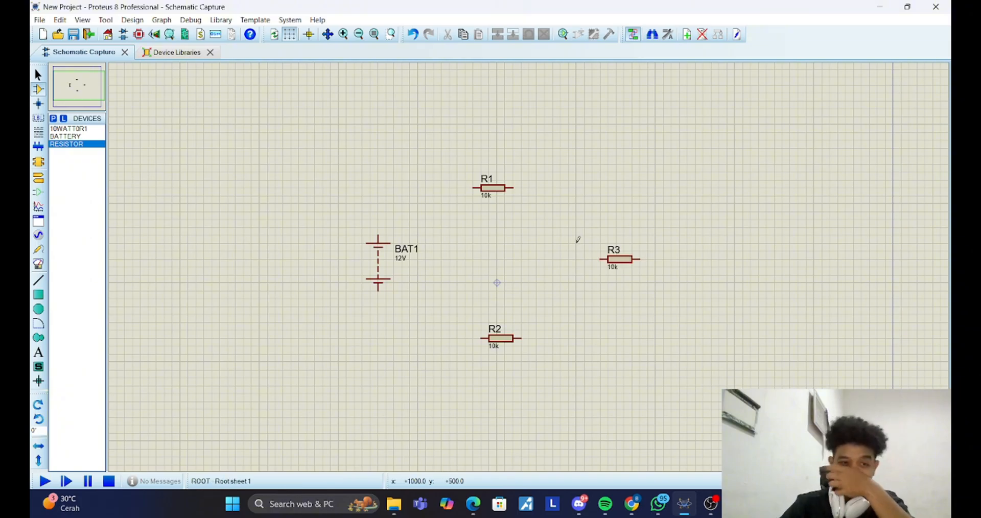
Step: Set the value of resistor R1 to 330
double_click(490, 204)
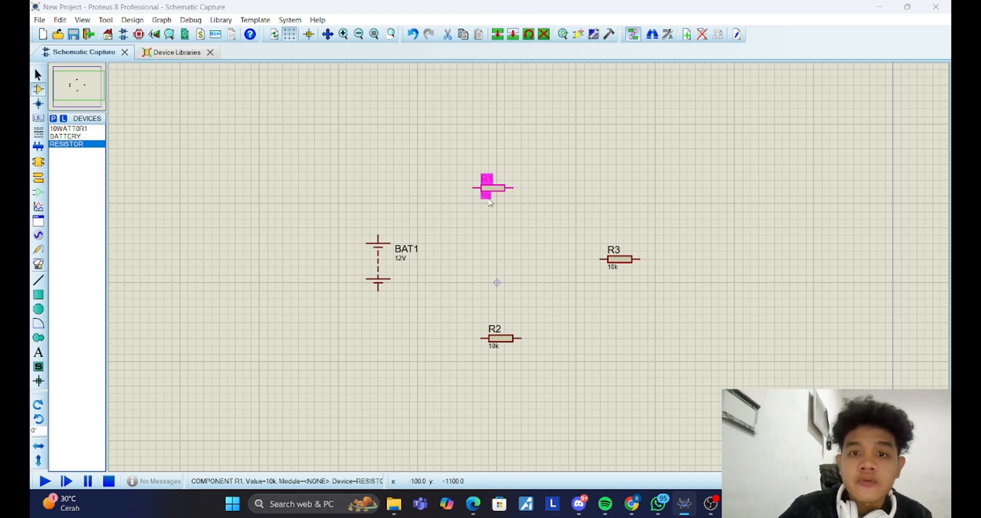
click(452, 149)
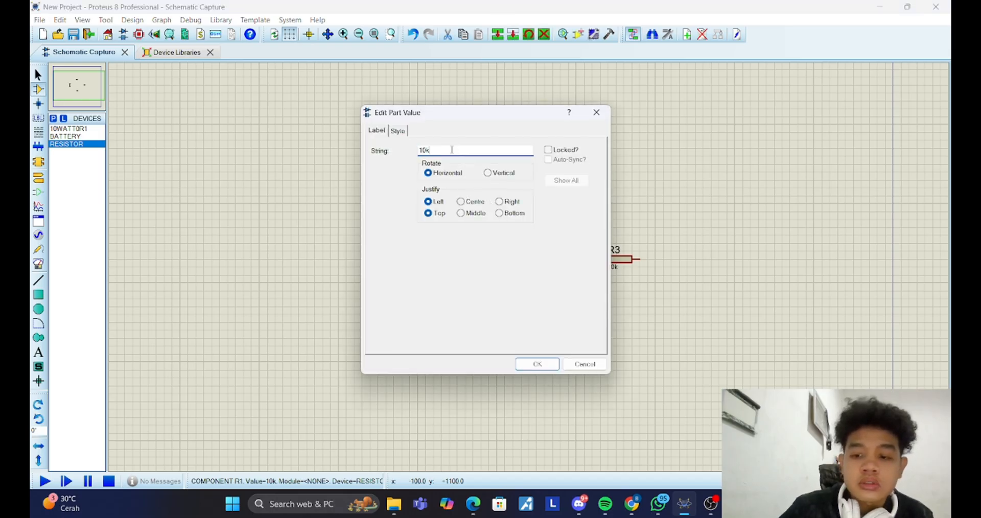
key(BackSpace)
key(BackSpace)
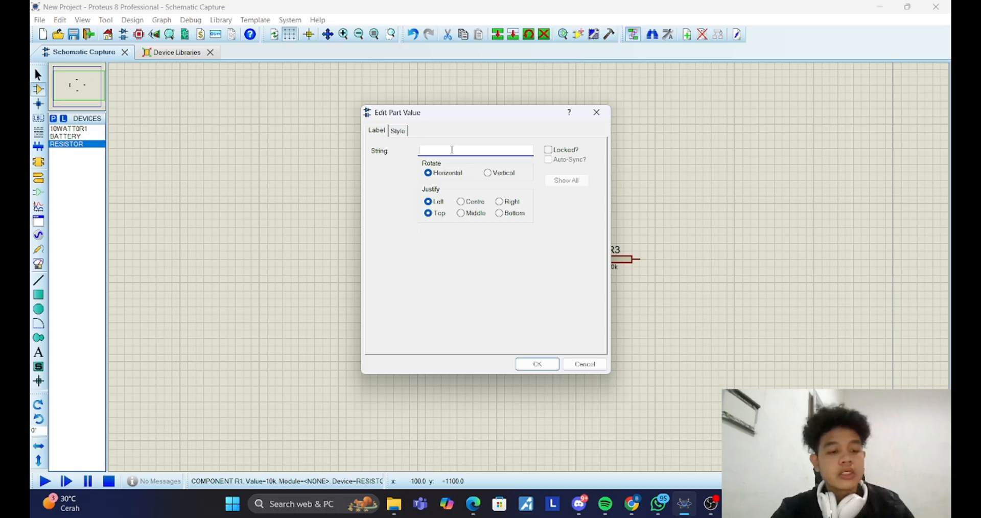
text(33)
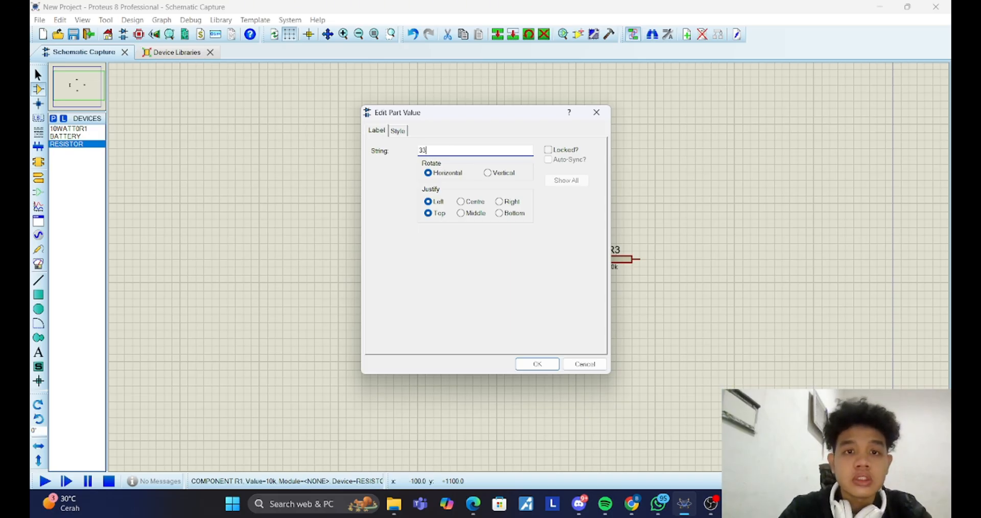
text(0)
key(Return)
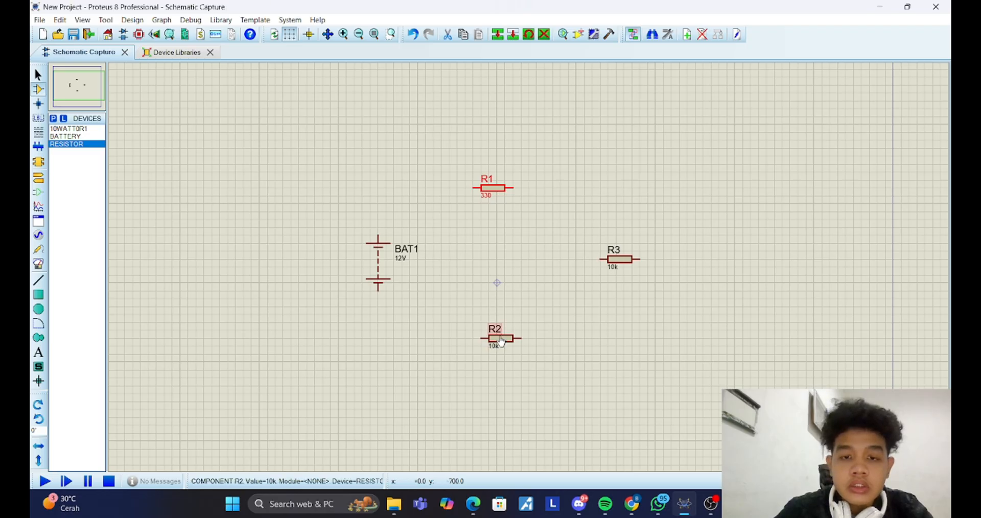
Step: Move resistor R2 from below the sheet's centre to the side opposite the battery, just above R3
right_click(517, 339)
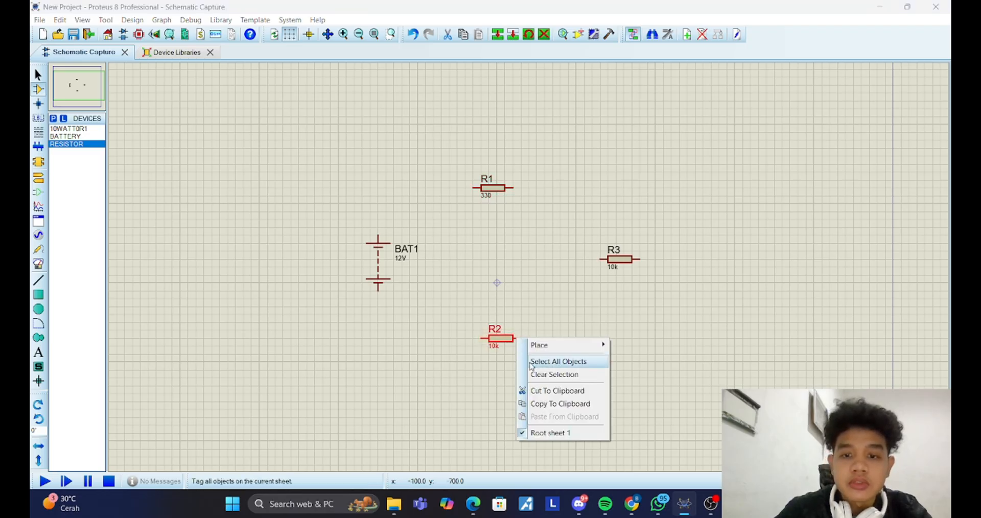
double_click(508, 345)
click(613, 147)
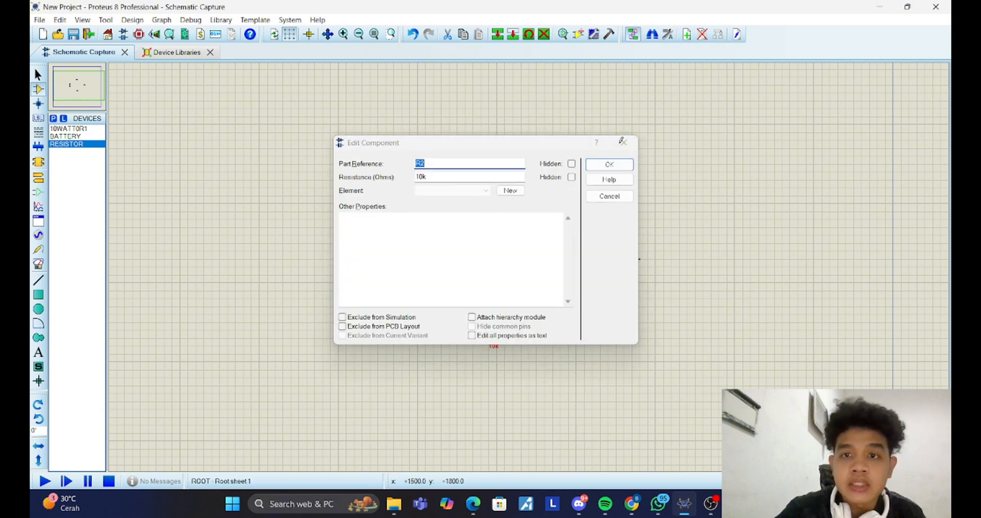
right_click(514, 336)
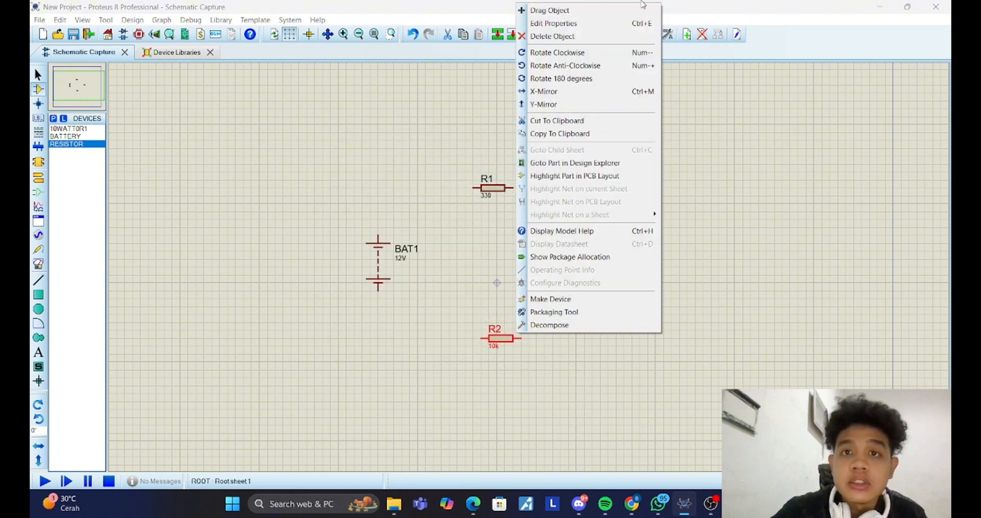
click(549, 11)
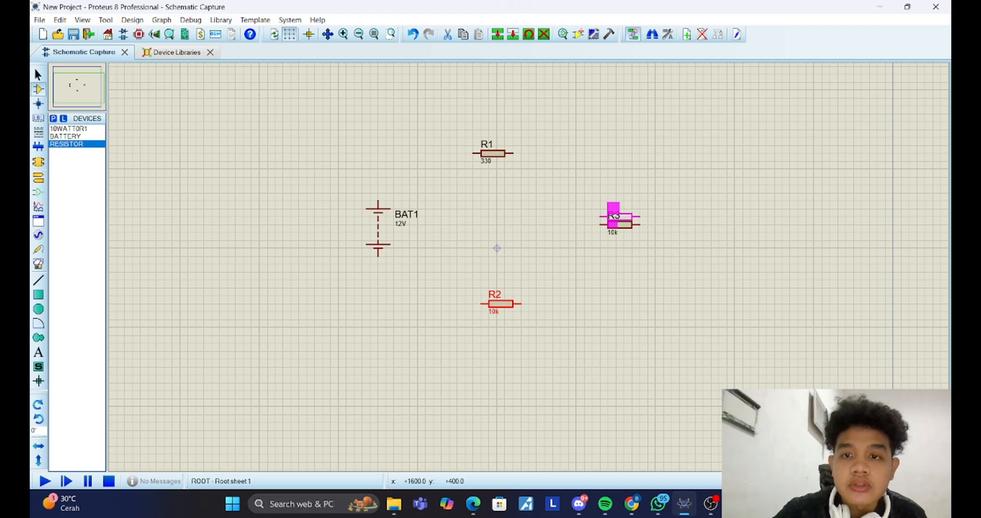
click(620, 208)
Step: Move resistor R3 from beneath R2 to the free spot below the sheet's centre
right_click(621, 223)
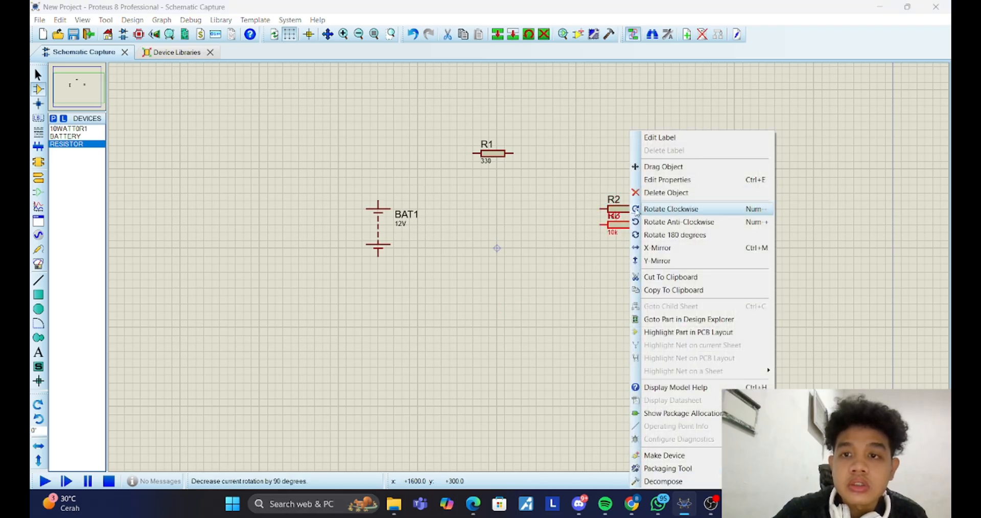
click(664, 166)
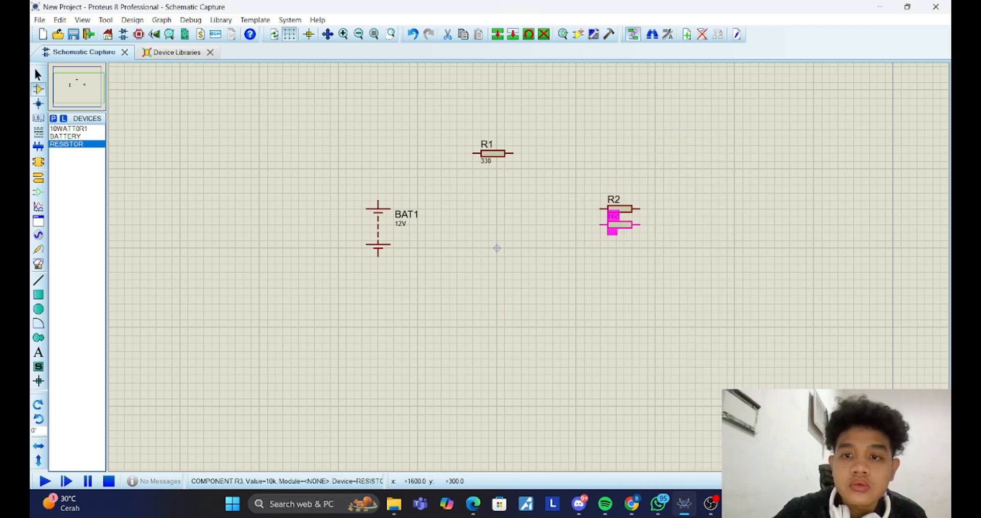
click(621, 225)
right_click(626, 231)
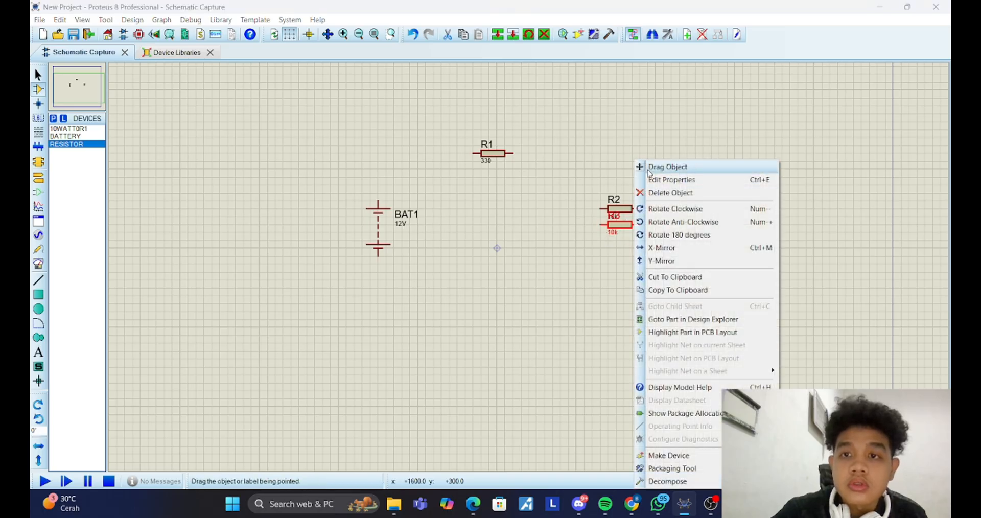
click(663, 167)
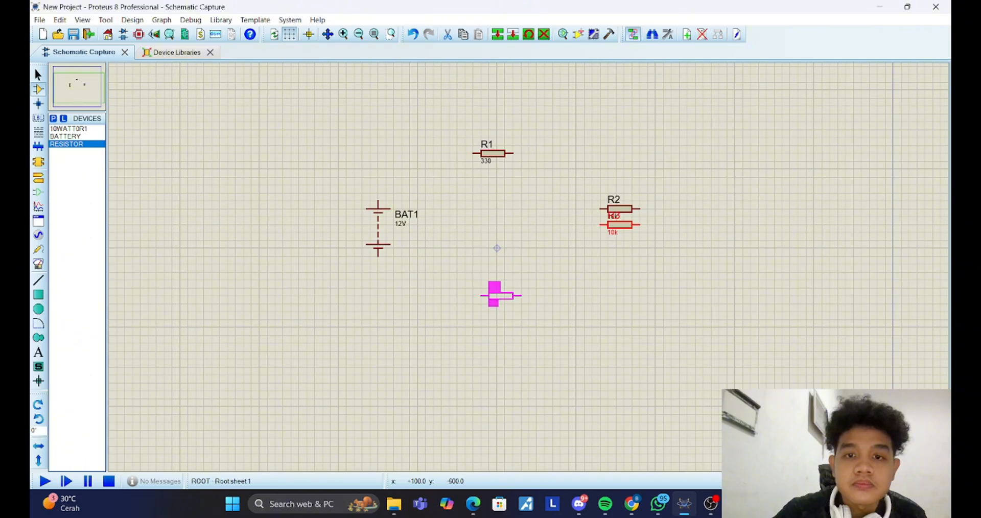
click(501, 294)
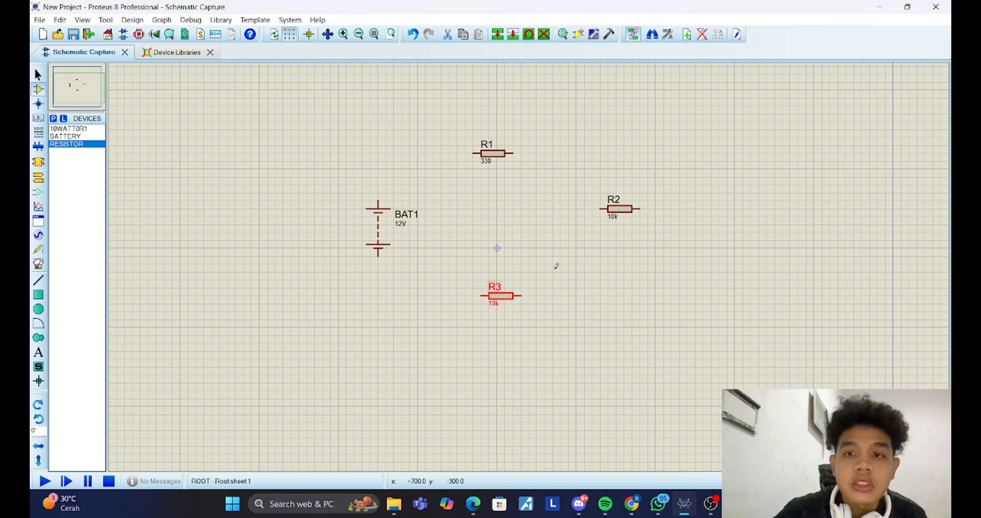
Step: Check R2's value in Gambar 1.3 of the PDF in Edge and return to Proteus
click(621, 217)
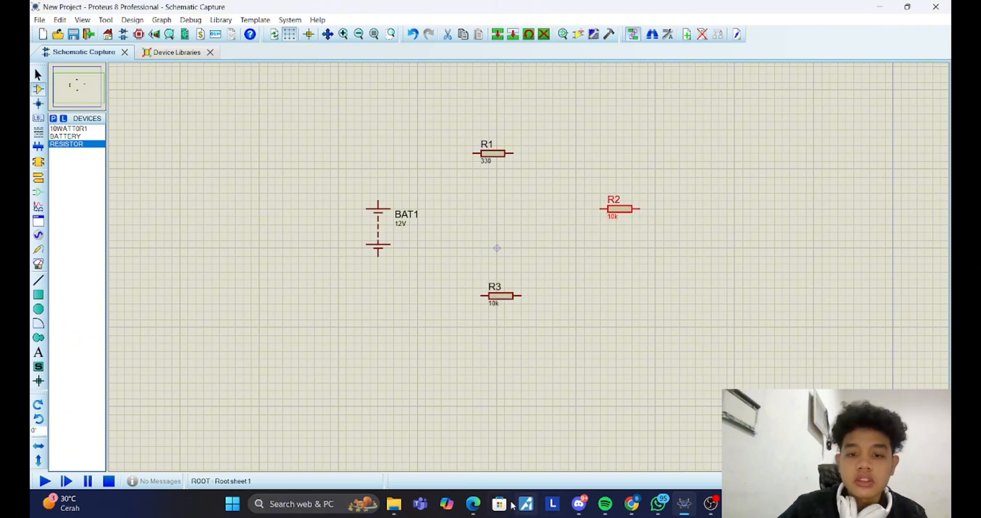
mouse_move(473, 504)
click(503, 448)
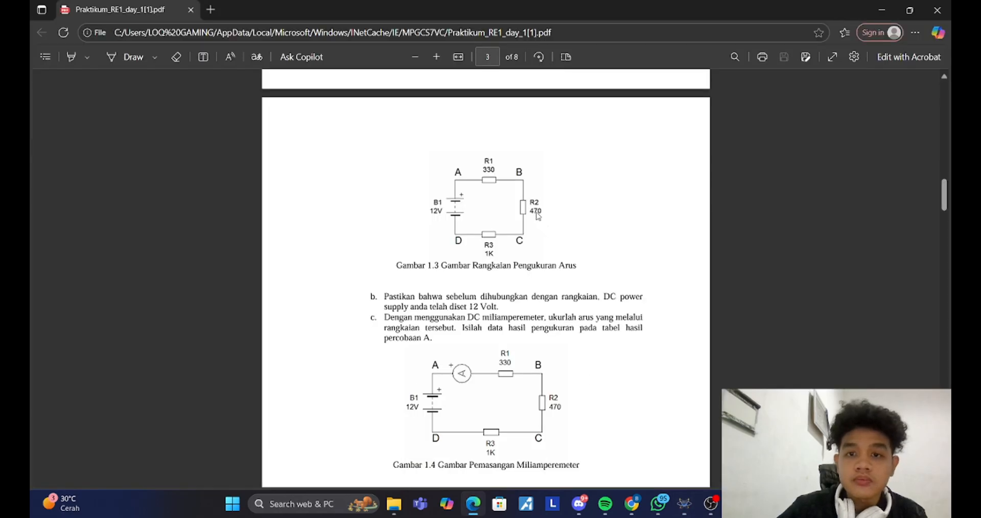
mouse_move(690, 500)
click(700, 464)
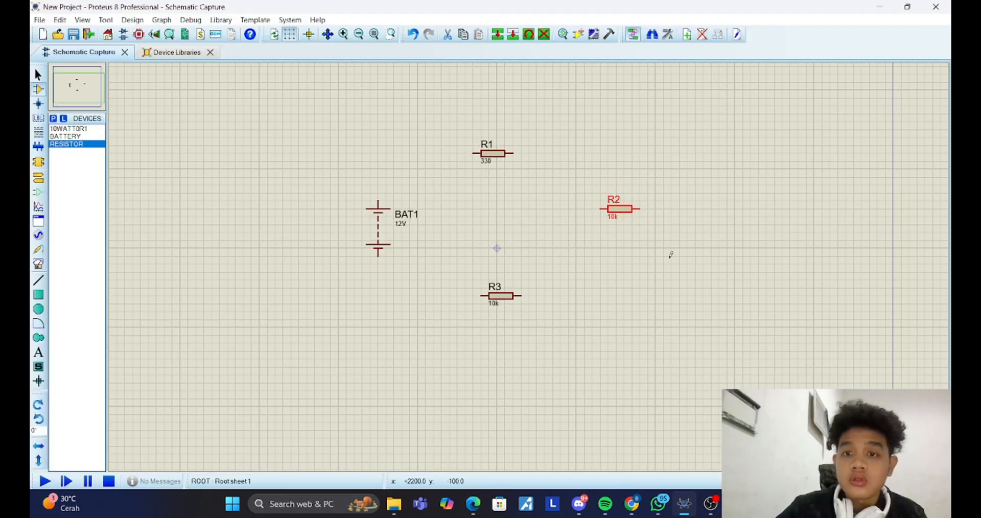
Step: Set the value of resistor R2 to 470
double_click(613, 217)
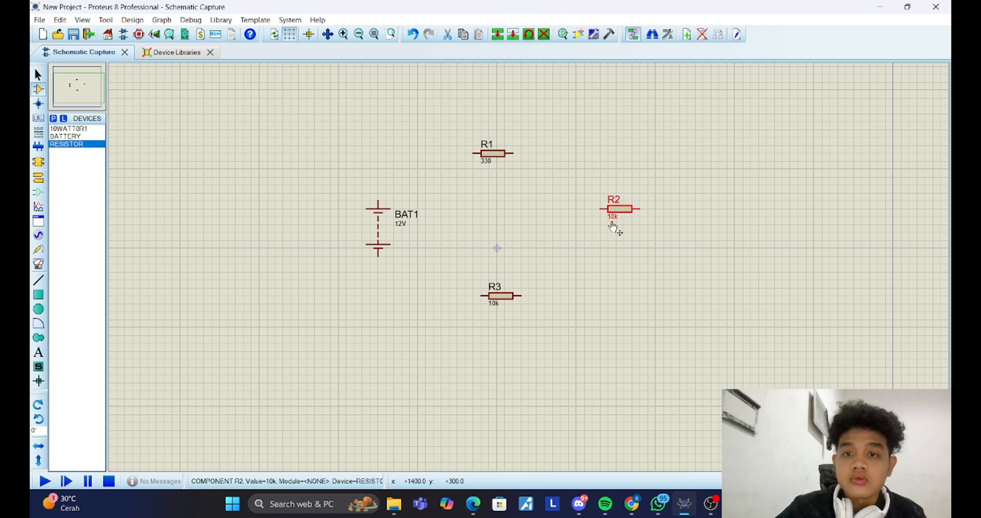
key(BackSpace)
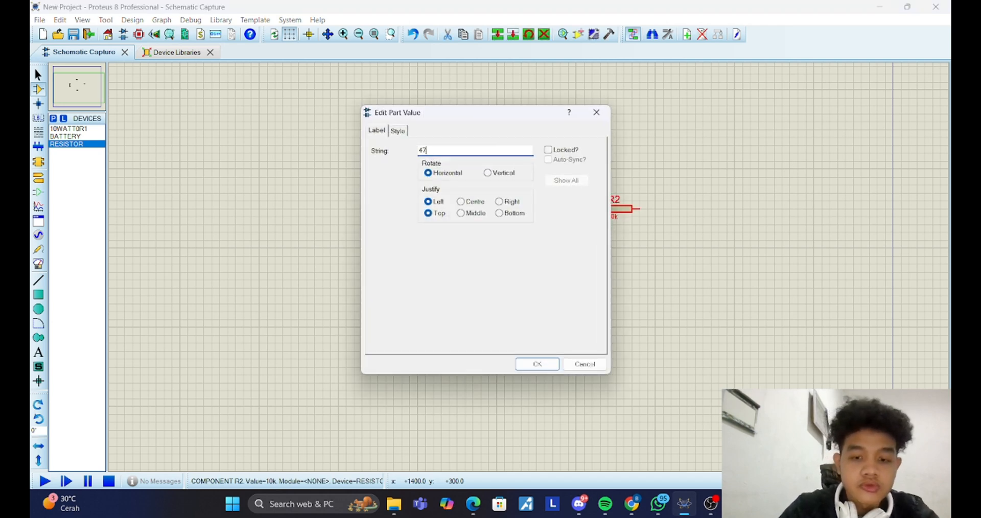
key(Return)
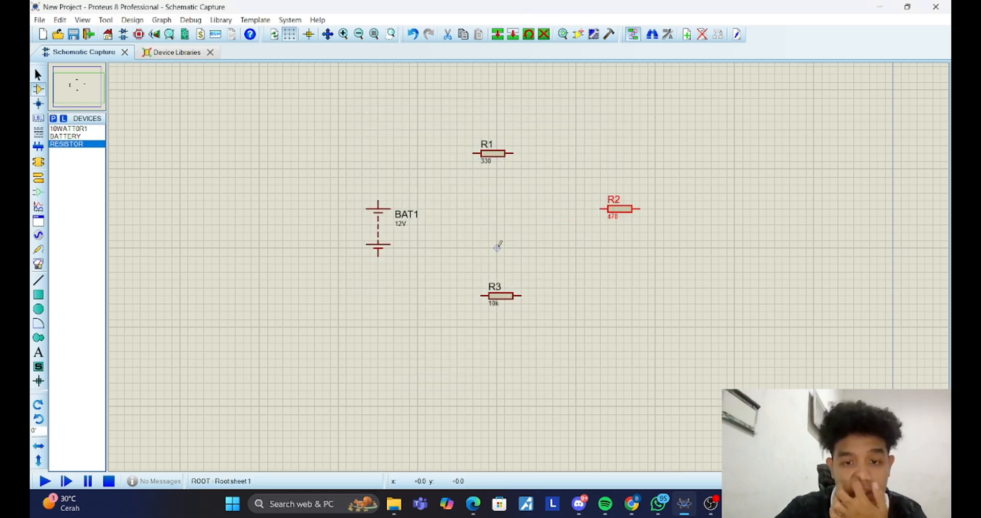
Step: Set the value of resistor R3 to 1k and clear the selection
click(493, 306)
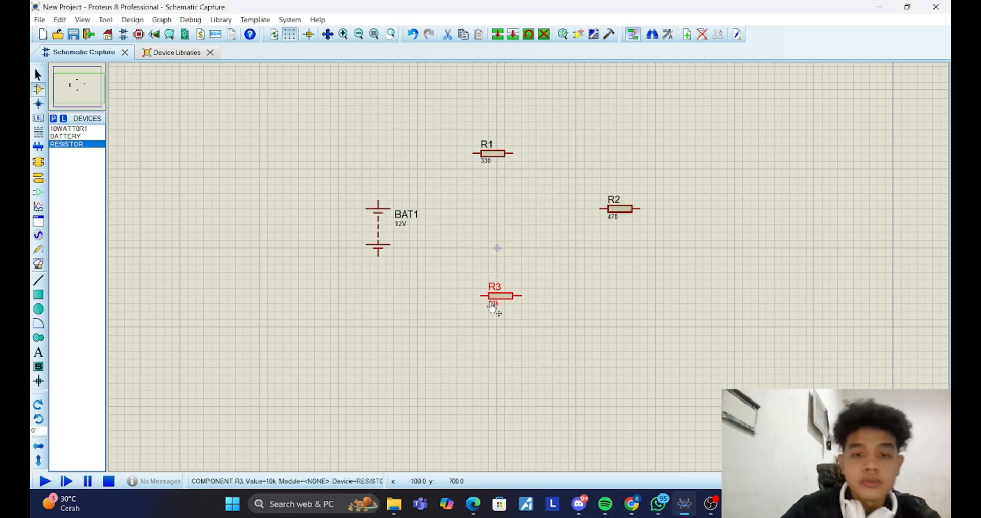
double_click(493, 305)
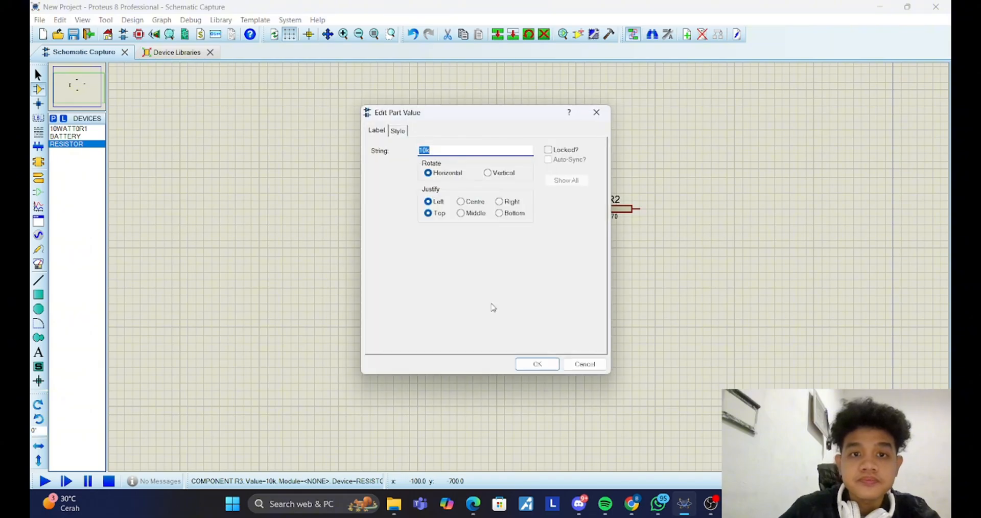
text(1)
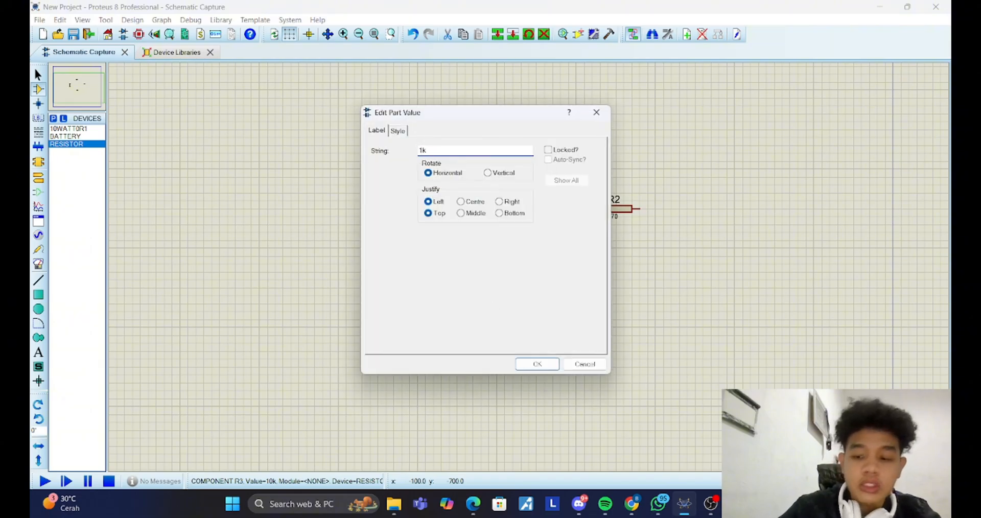
key(Return)
click(439, 282)
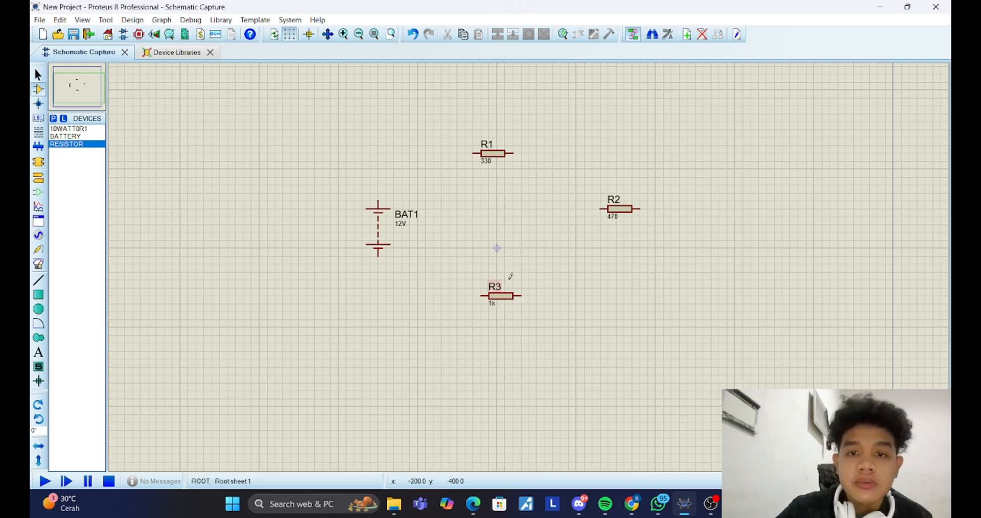
Step: Move resistor R2 slightly down and towards the battery, level with the gap between R1 and R3
right_click(630, 204)
click(587, 221)
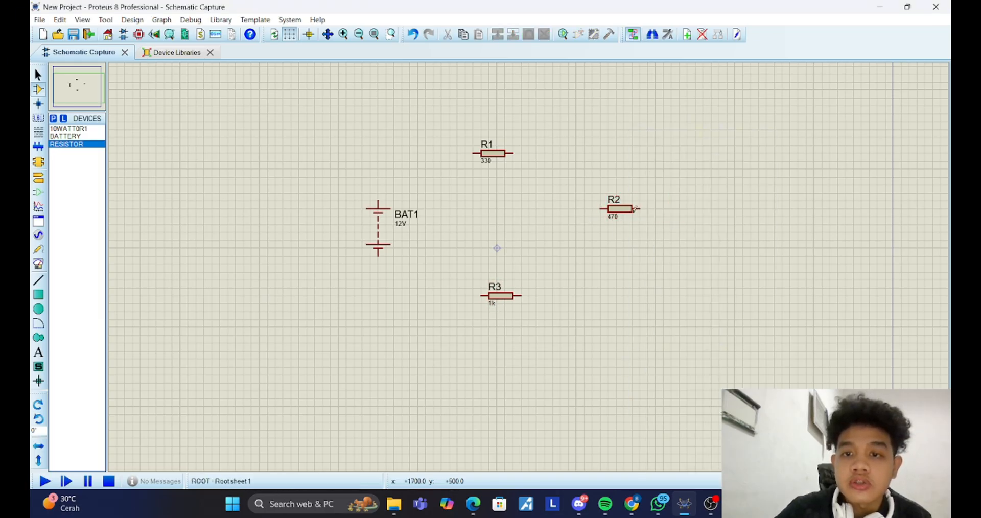
right_click(640, 209)
click(623, 208)
right_click(631, 208)
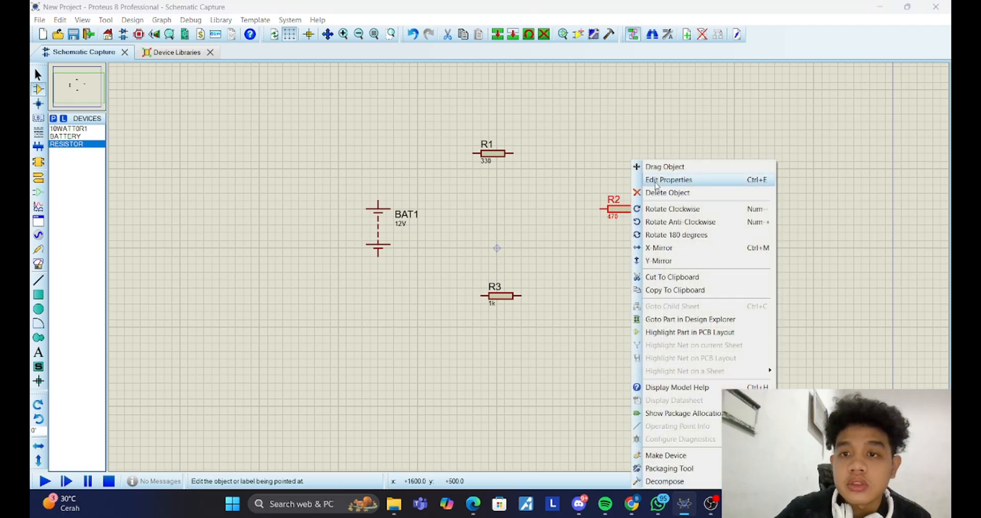
click(659, 163)
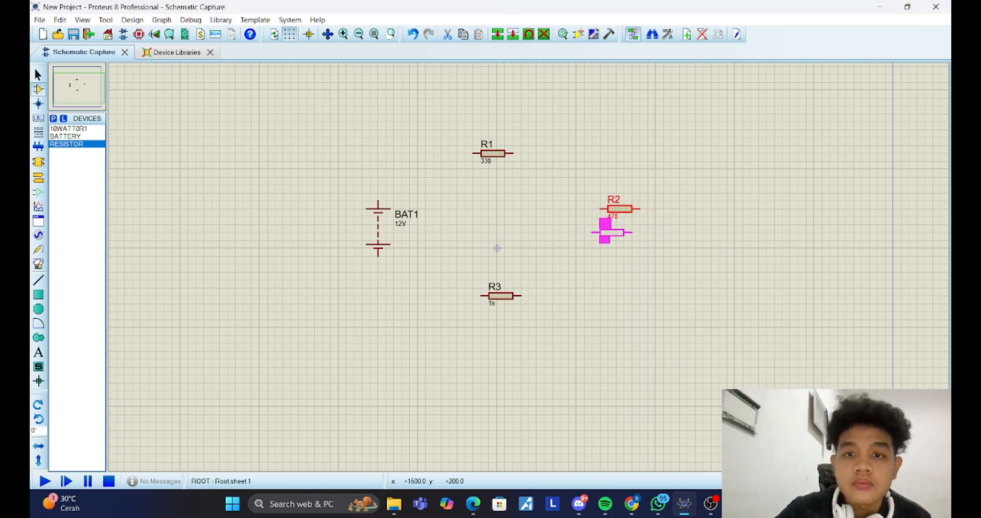
click(612, 233)
click(537, 317)
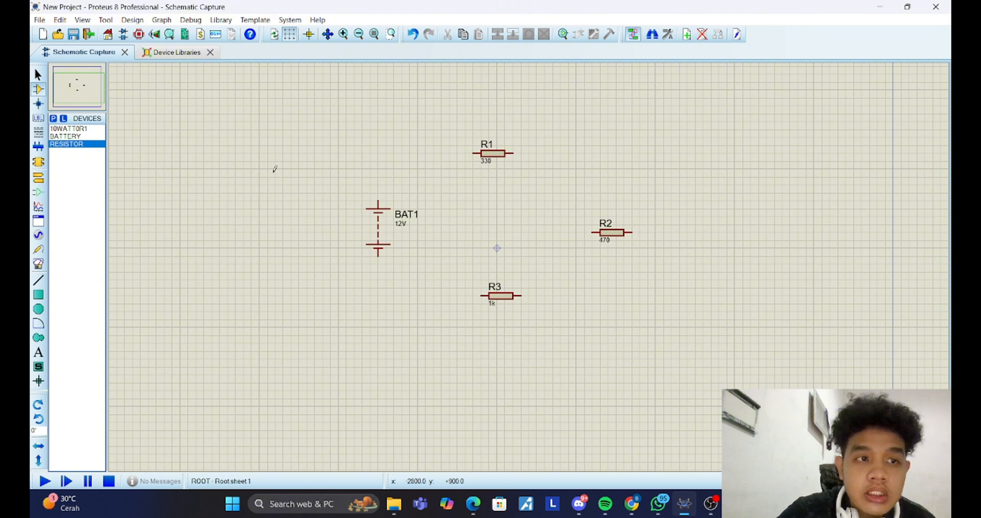
Step: Wire the battery's upper terminal to the battery-side end of R1 with one right-angle bend
click(379, 200)
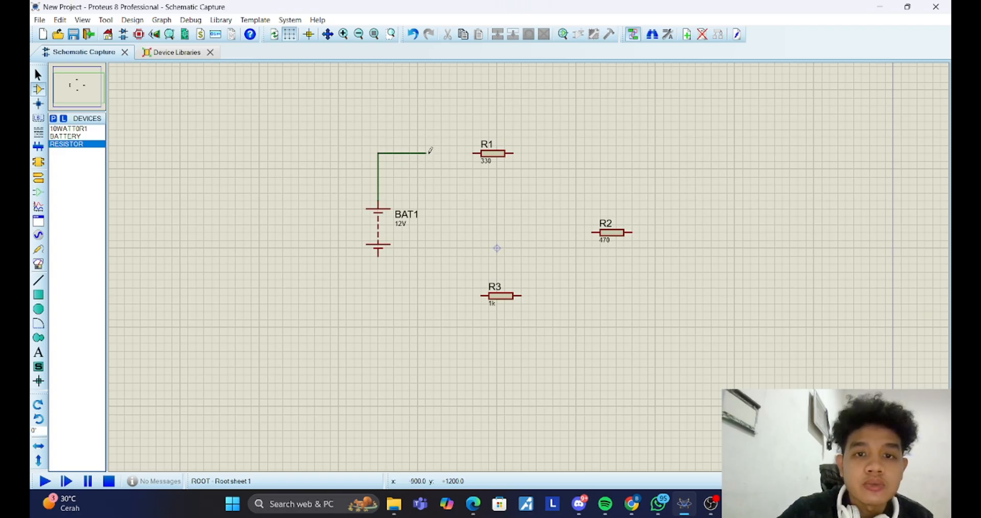
click(472, 151)
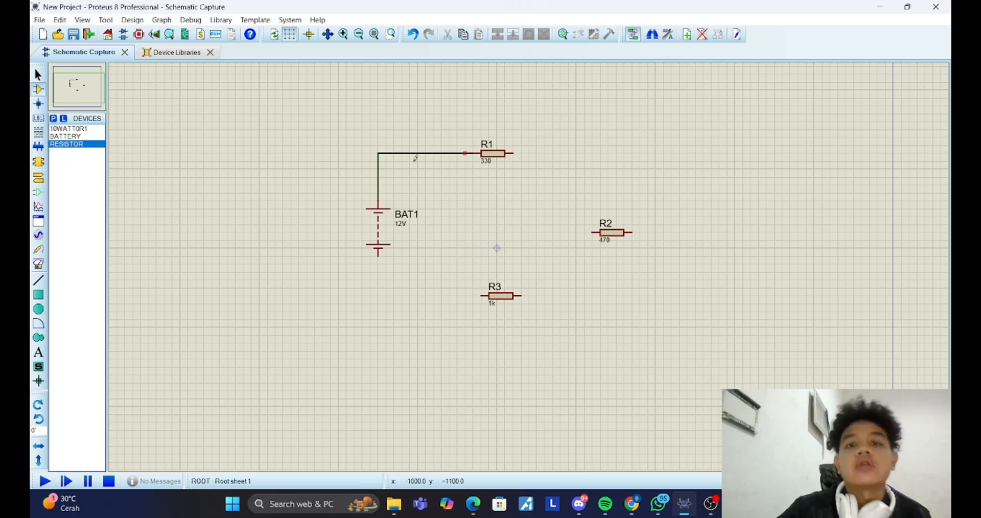
Step: Try to wire R1's free end towards R2 and delete the stray wire
click(513, 153)
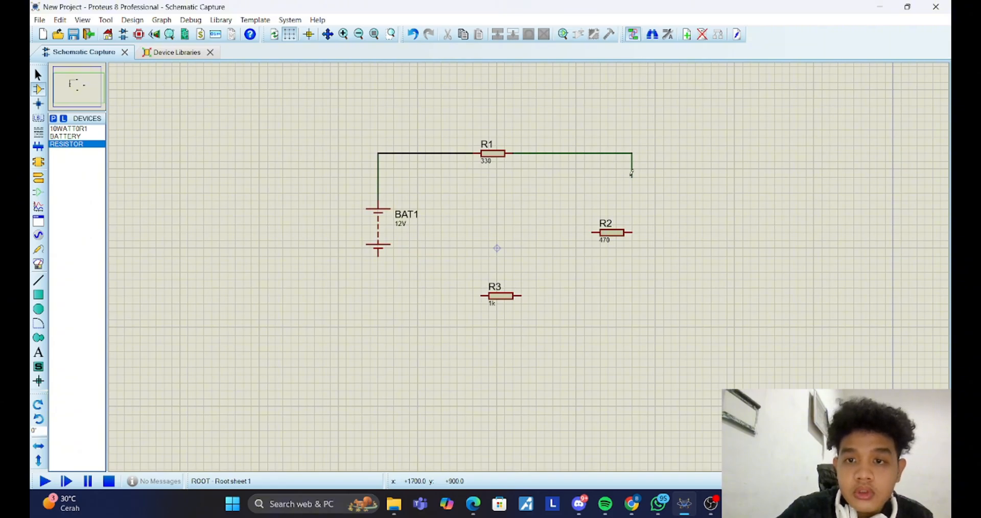
double_click(514, 152)
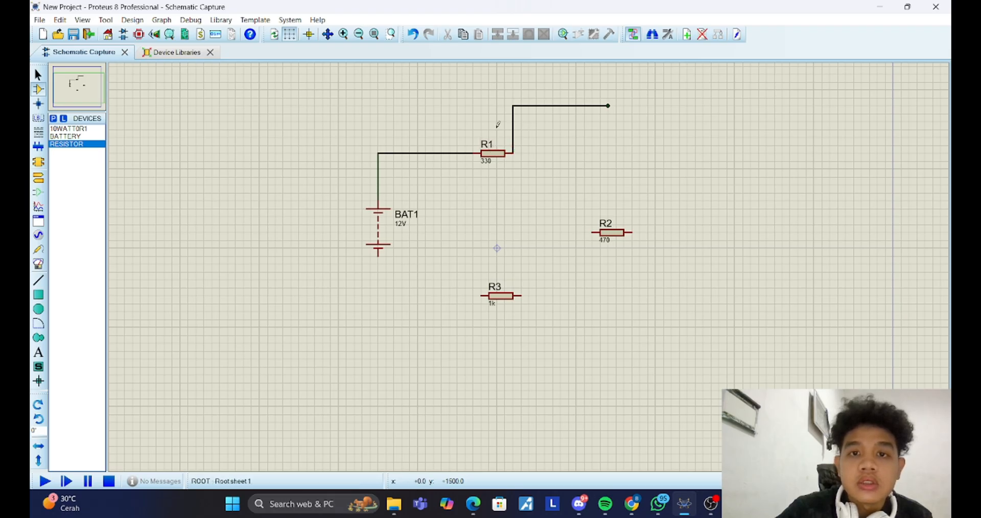
right_click(514, 128)
click(561, 160)
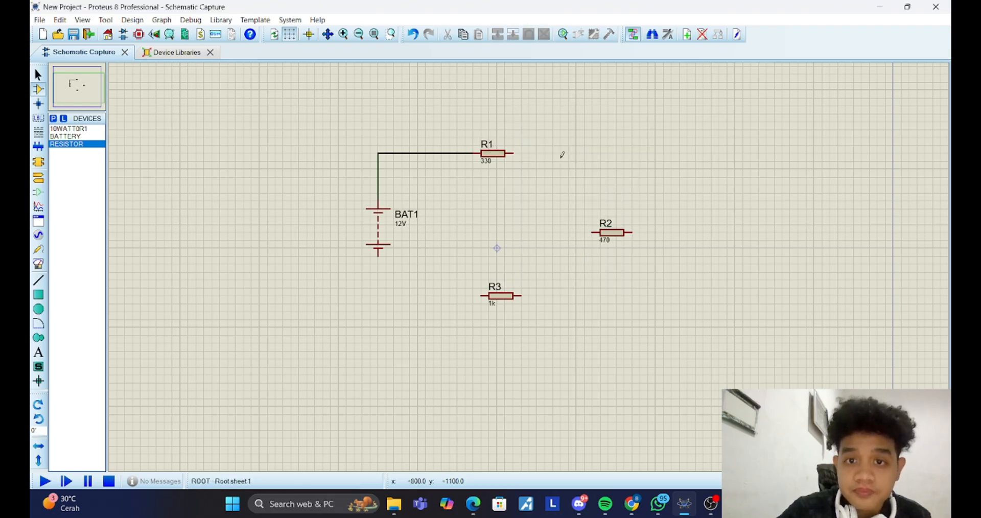
Step: Rotate resistor R2 clockwise by 90 degrees so it stands vertically
right_click(607, 231)
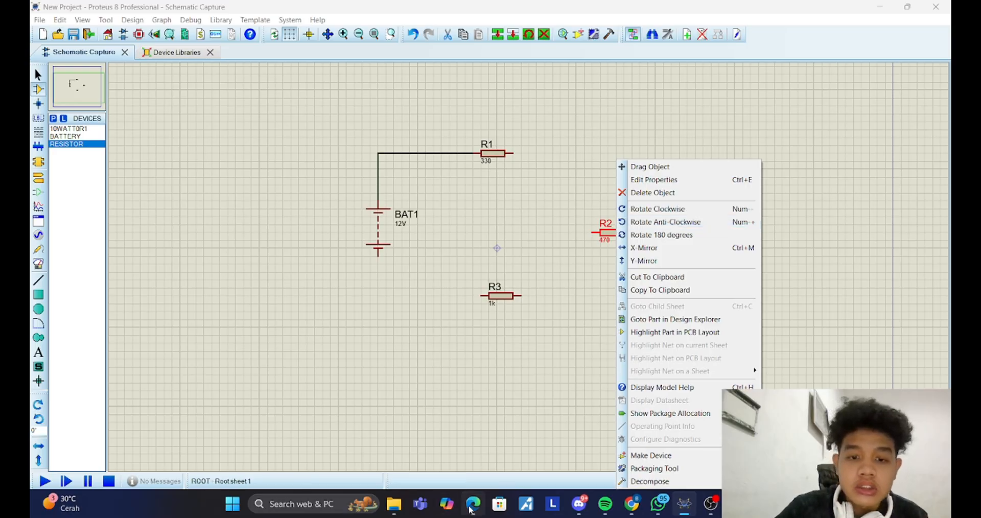
mouse_move(473, 506)
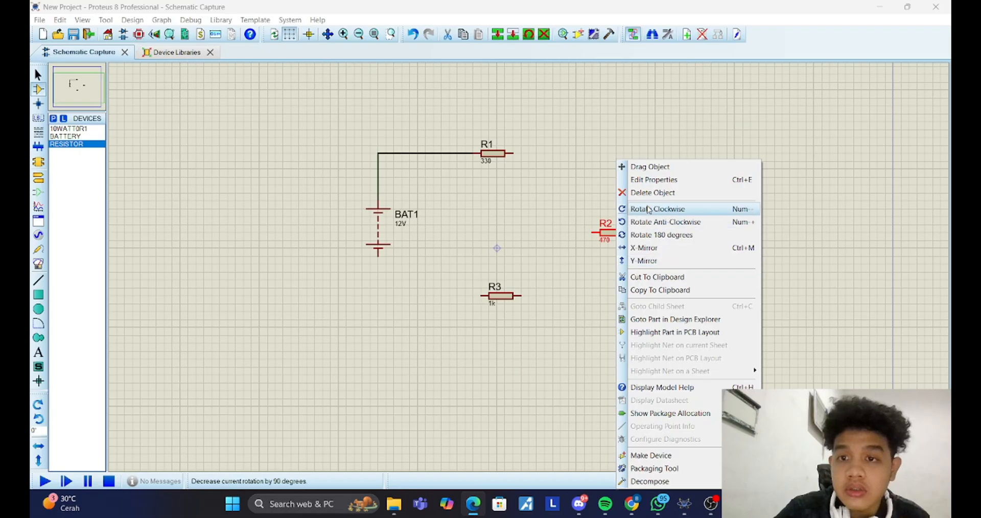
click(648, 209)
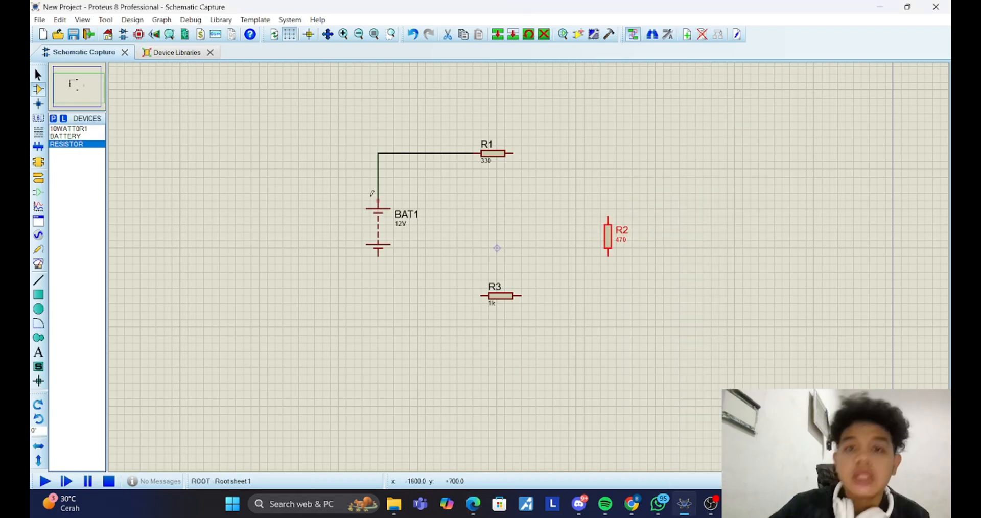
Step: Complete the series loop by wiring R1 to R2's upper end, R2's lower end to R3, and R3 to the battery's lower terminal
click(514, 149)
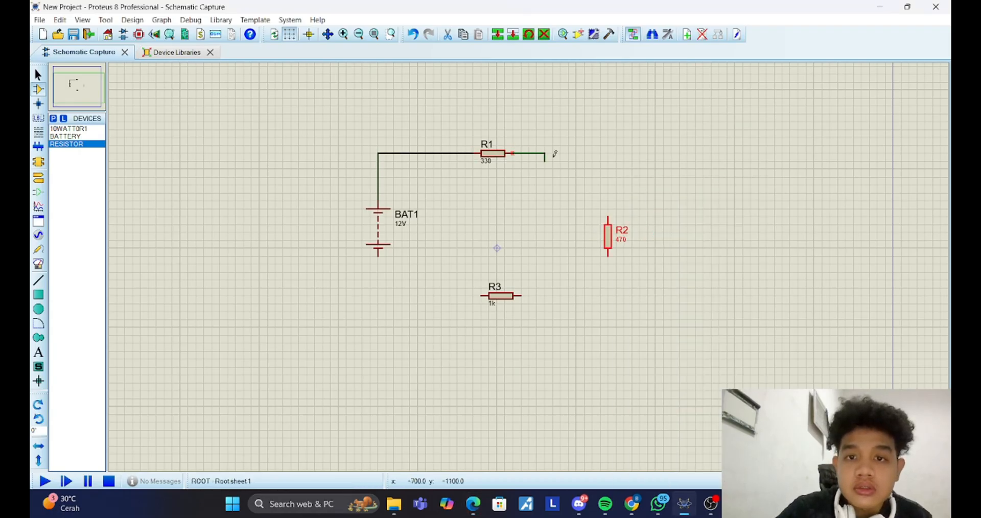
click(610, 213)
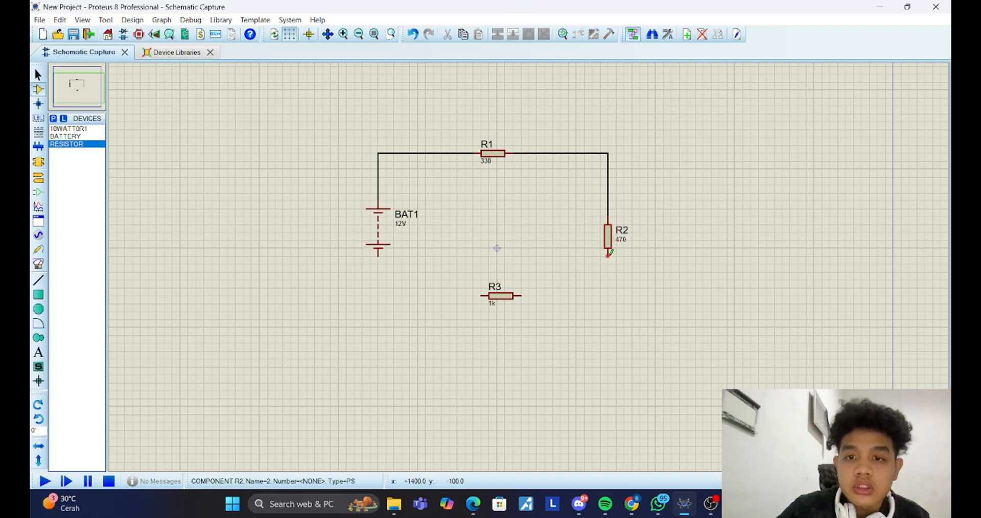
click(609, 255)
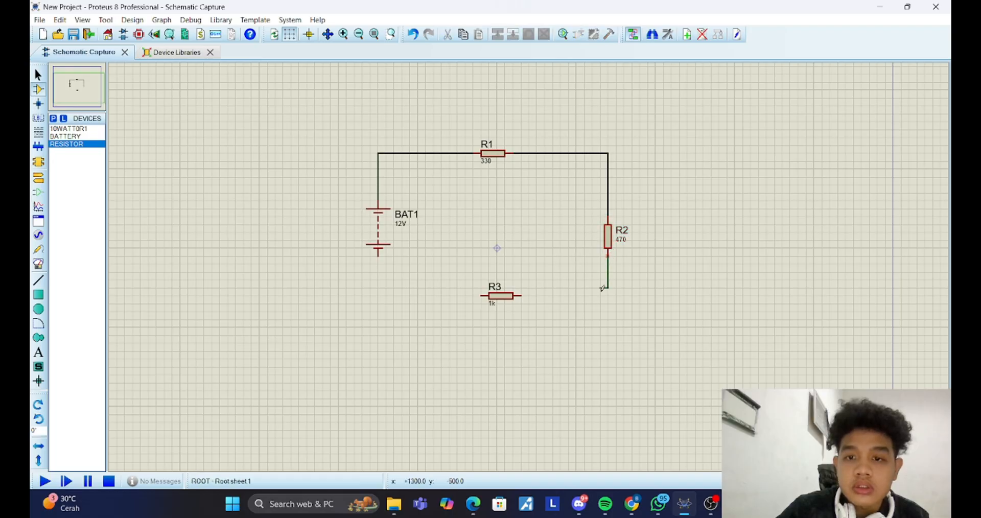
click(522, 295)
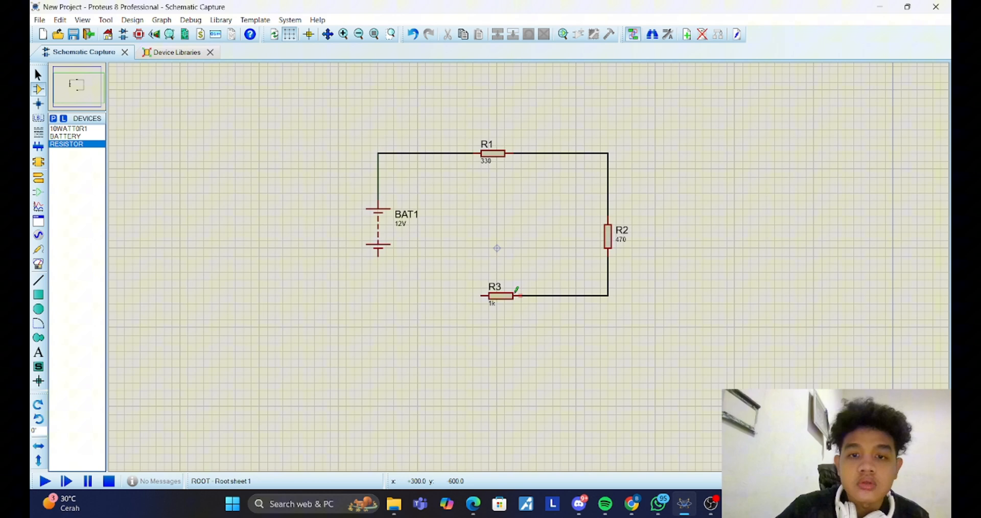
click(482, 294)
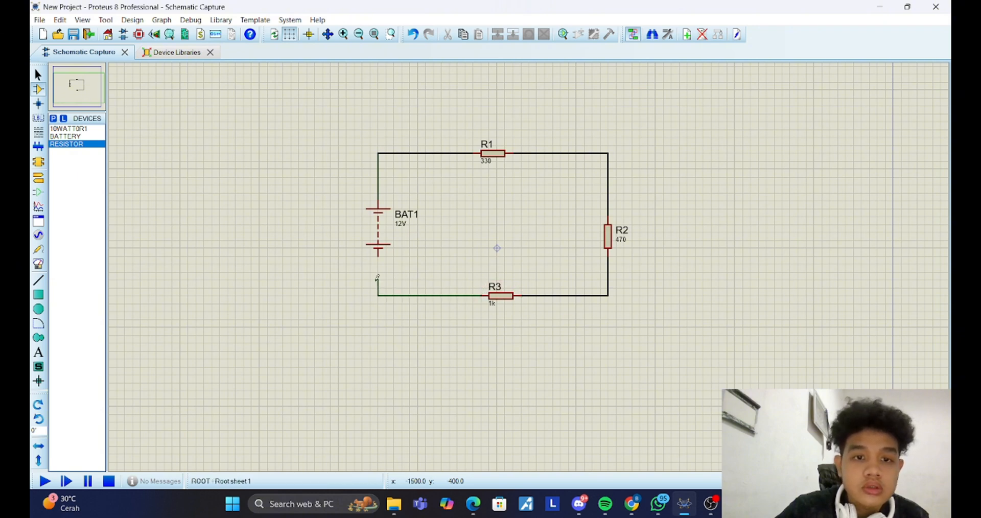
click(379, 253)
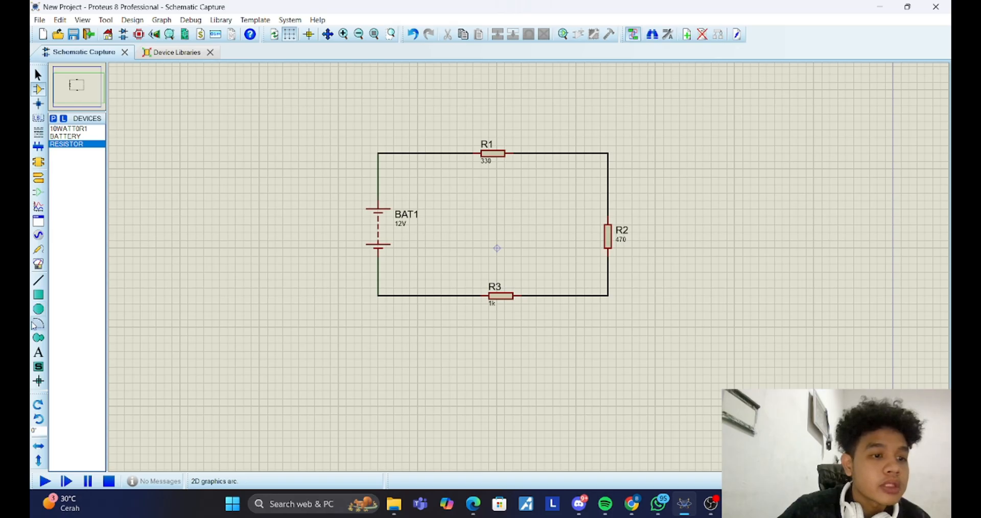
Step: Place three DC voltmeters outside the loop: one above R1, one beside R2 and one below R3
click(39, 265)
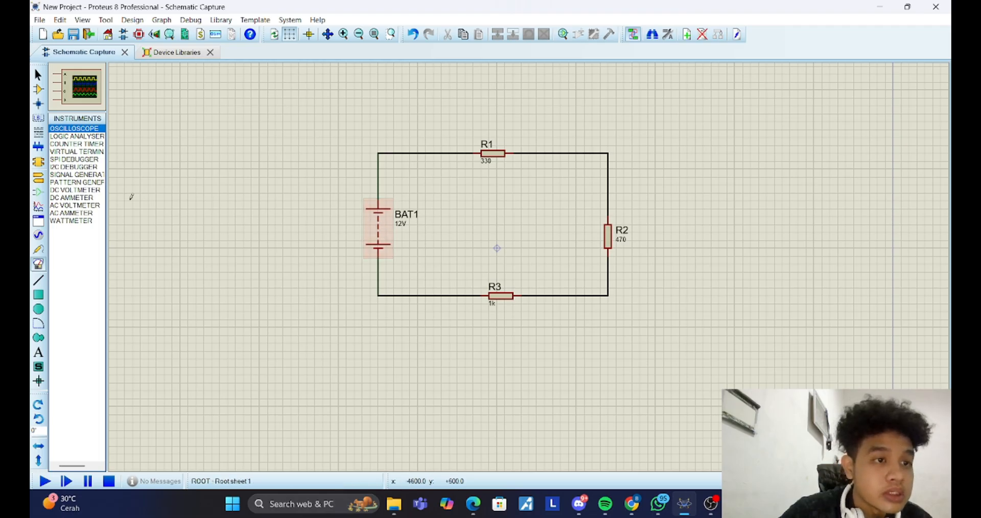
click(72, 190)
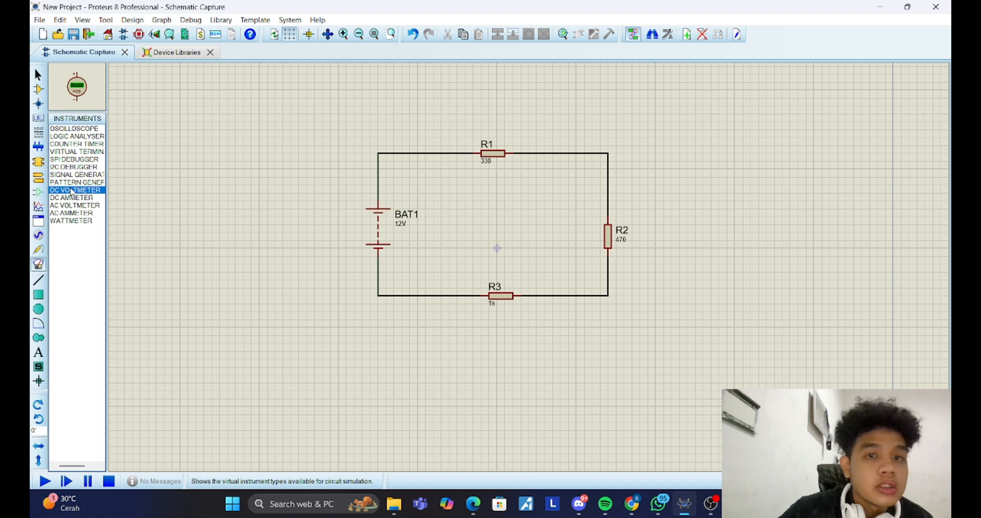
click(493, 88)
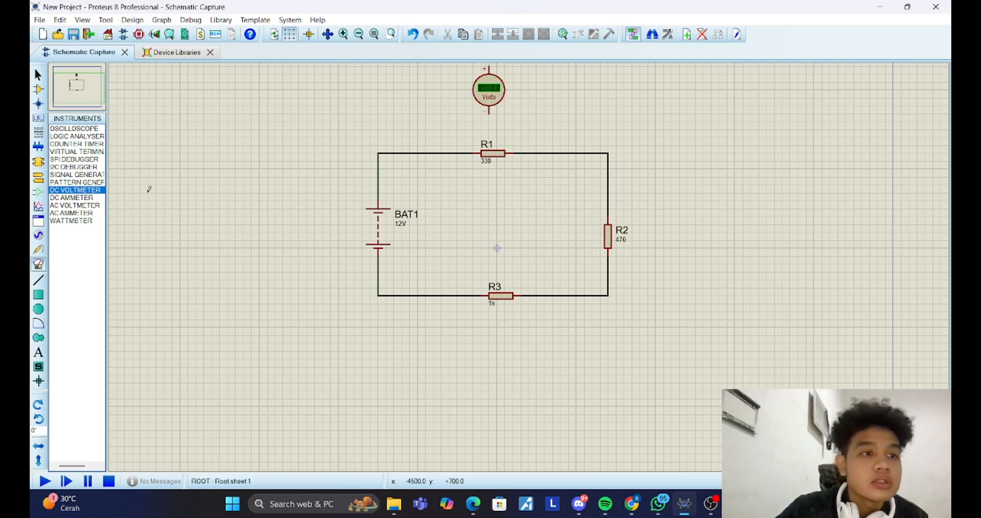
click(694, 231)
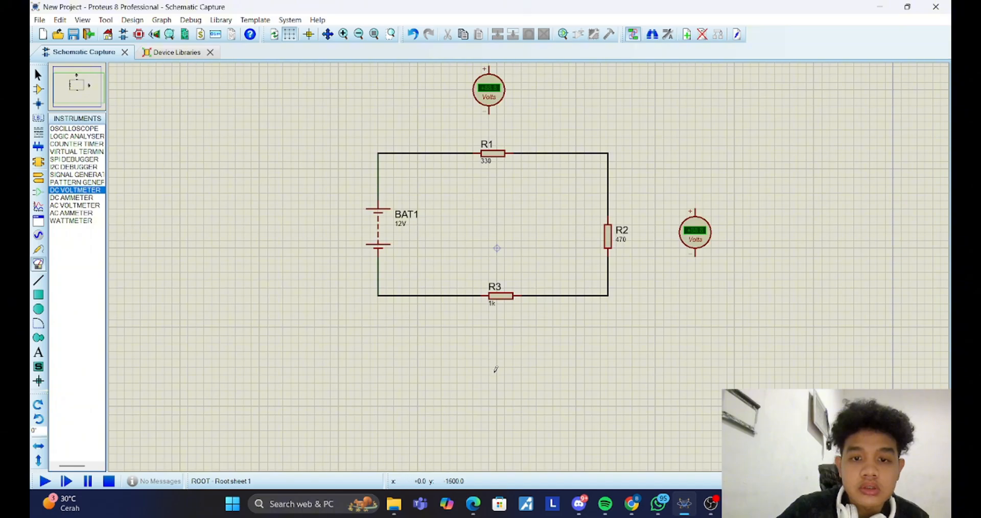
click(491, 383)
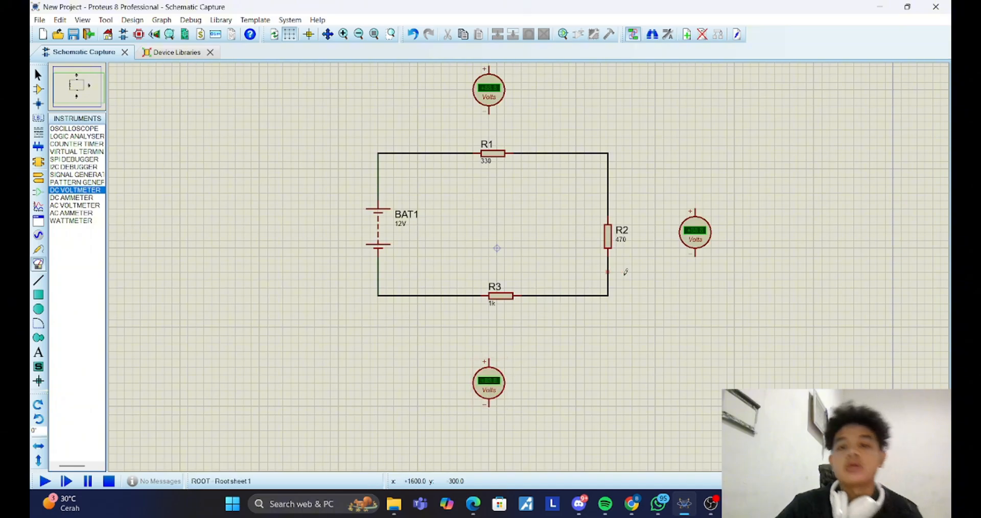
Step: Rotate the voltmeter above R1 until its plus terminal faces the battery side, and the one below R3 clockwise by 90 degrees
right_click(502, 85)
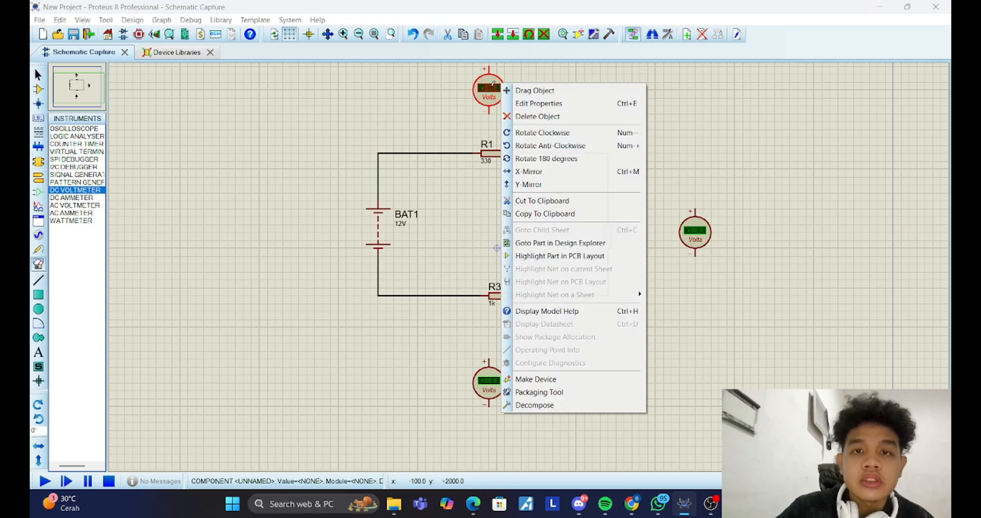
click(549, 132)
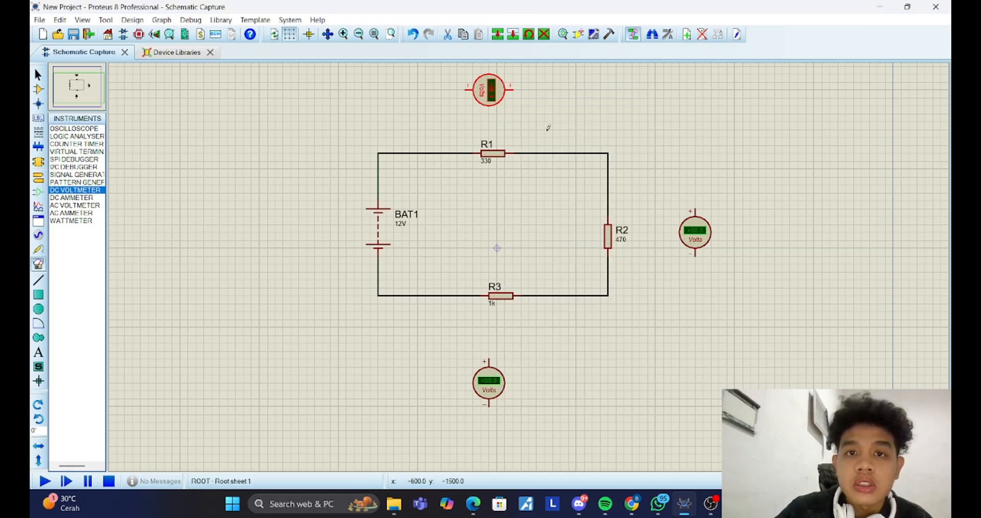
right_click(491, 99)
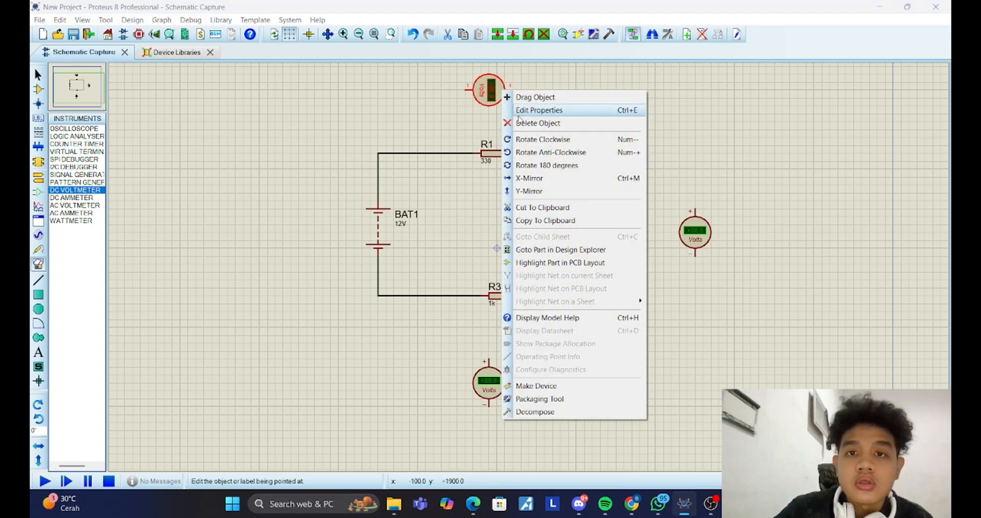
click(554, 143)
right_click(492, 92)
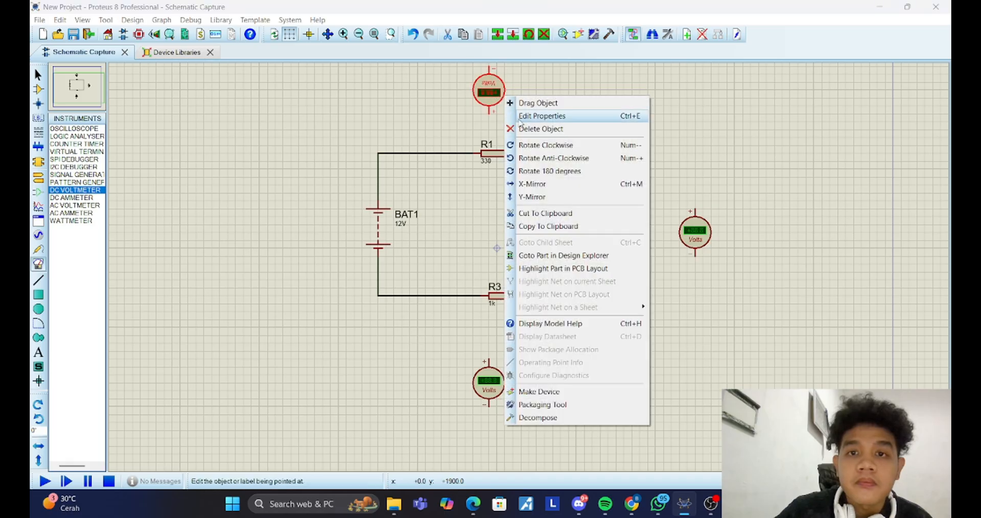
click(550, 140)
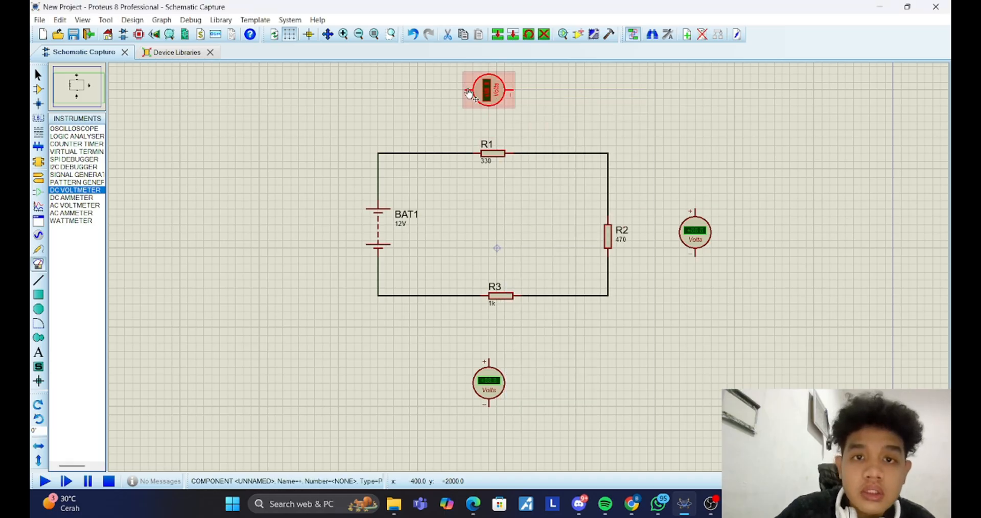
click(415, 89)
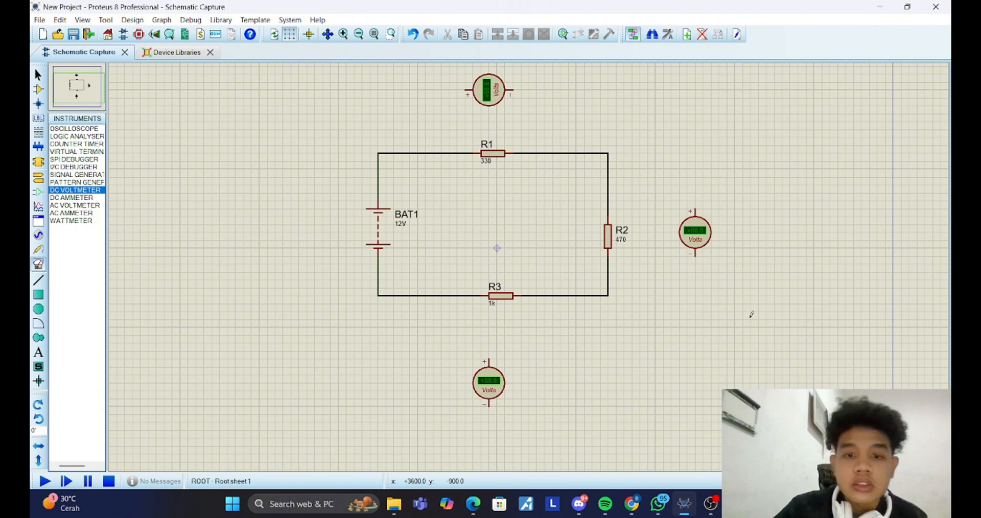
right_click(491, 381)
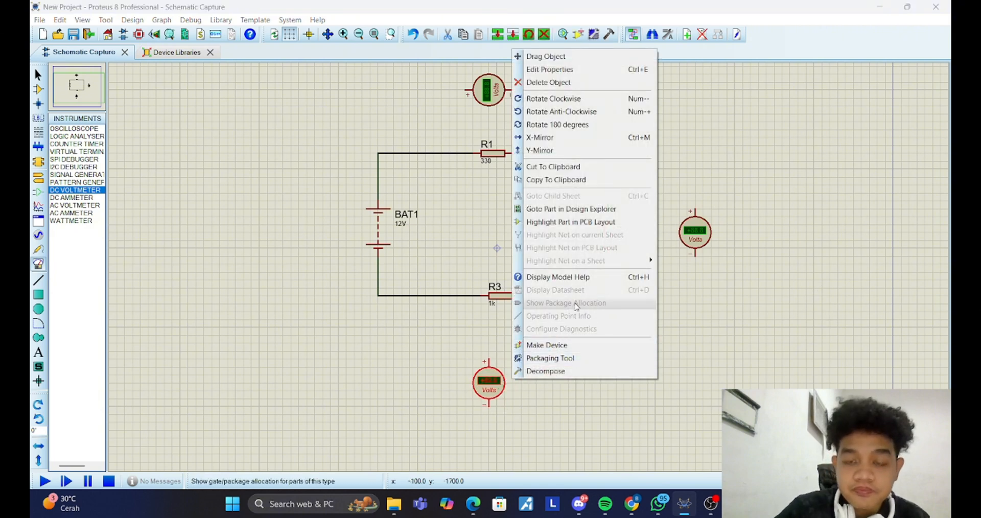
click(577, 99)
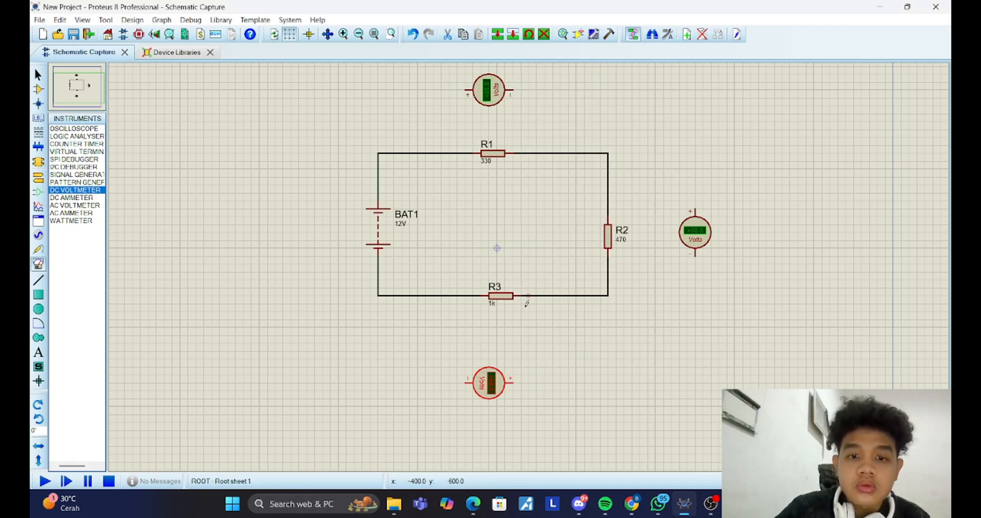
Step: Wire the upper voltmeter in parallel with R1, its plus terminal joining the wire between the battery and R1
click(464, 90)
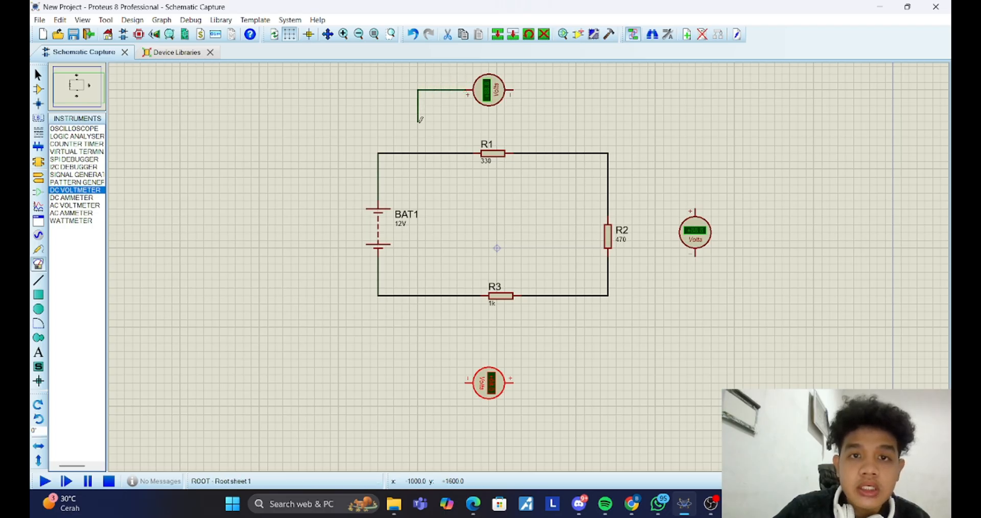
click(410, 152)
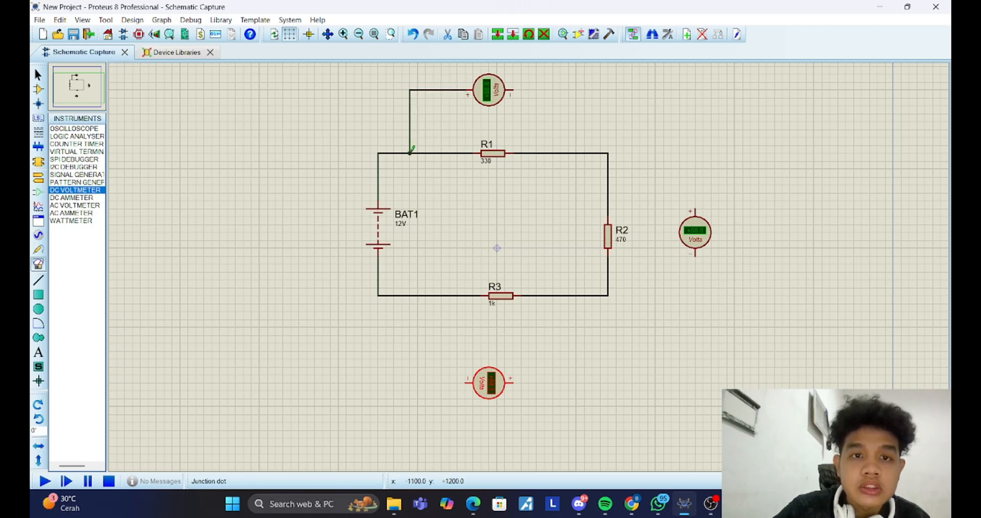
click(513, 90)
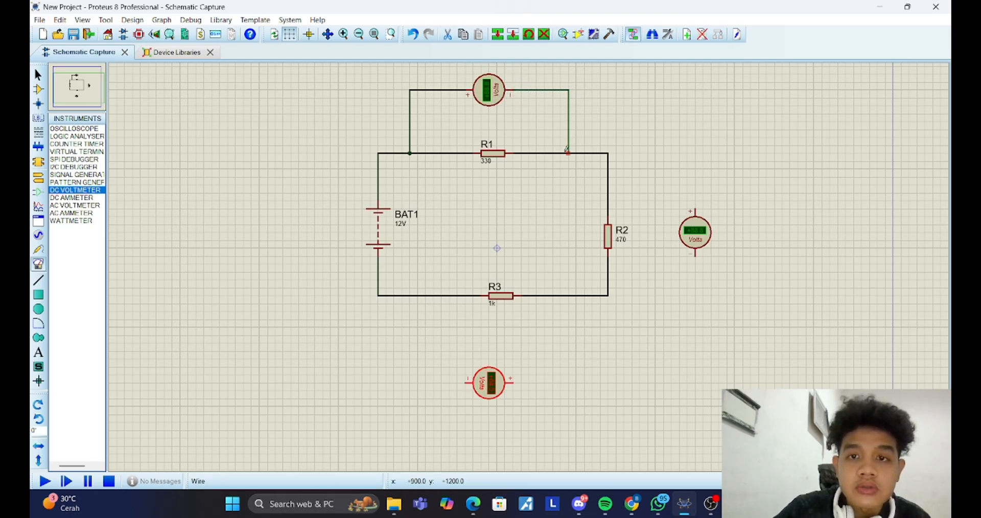
click(567, 151)
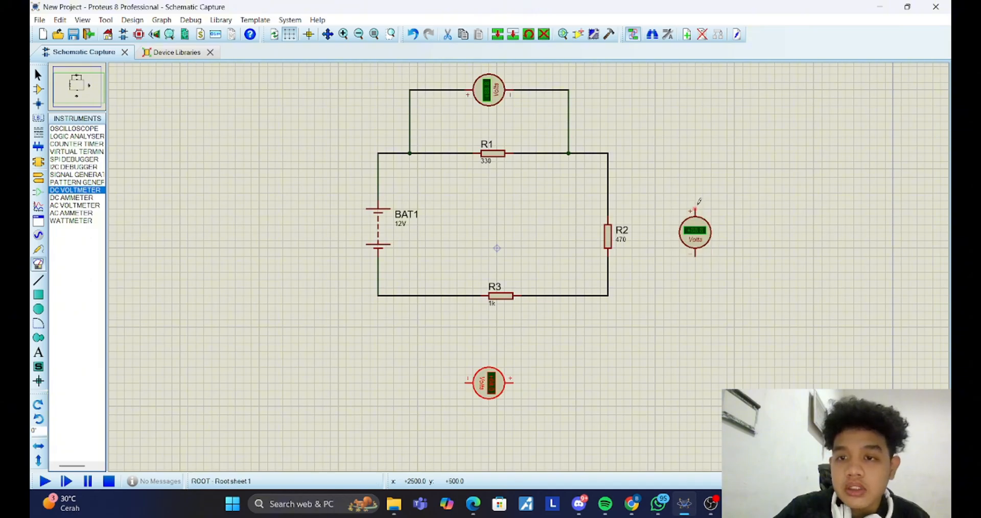
Step: Wire the voltmeter beside R2 in parallel with R2, its plus terminal joining the wire between R1 and R2
click(697, 204)
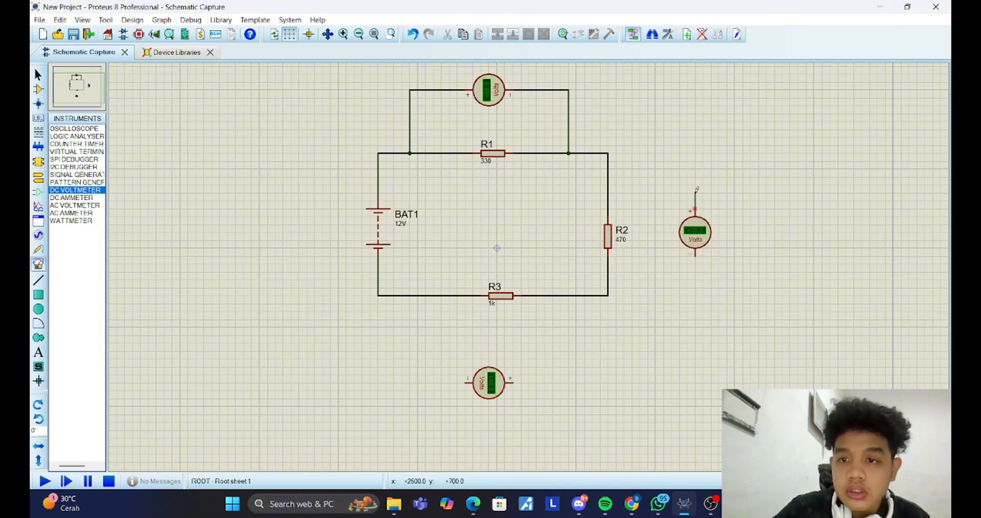
click(609, 184)
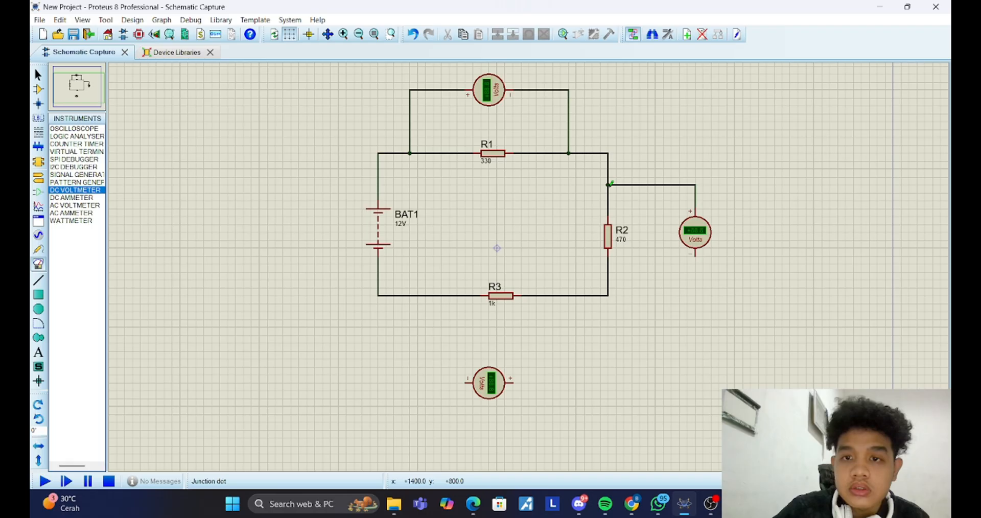
click(696, 255)
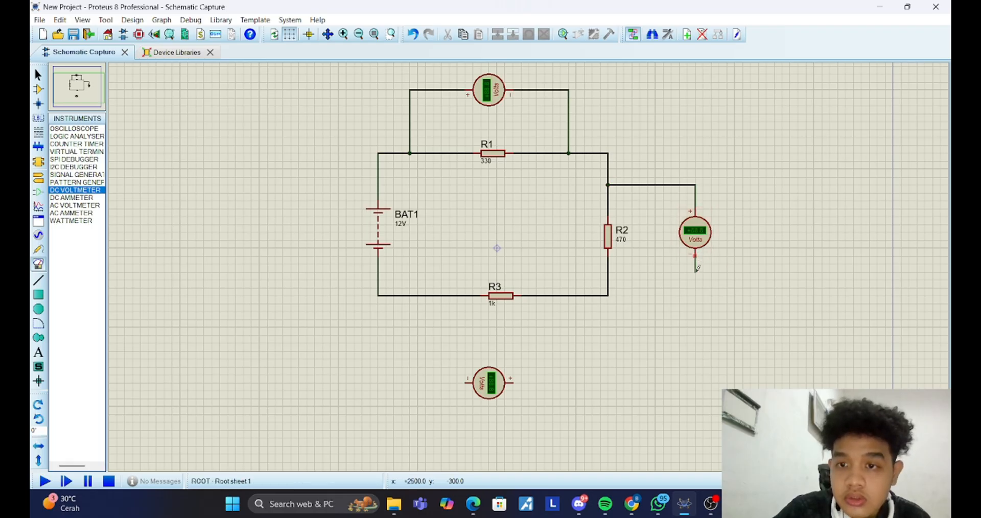
click(608, 271)
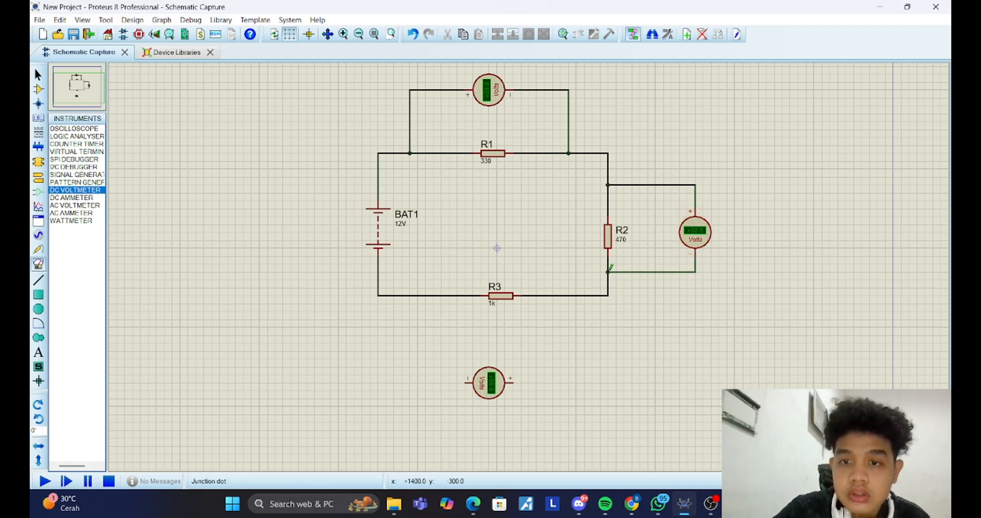
Step: Wire the lower voltmeter in parallel with R3, its plus terminal on the R2 side, and start the simulation
click(513, 380)
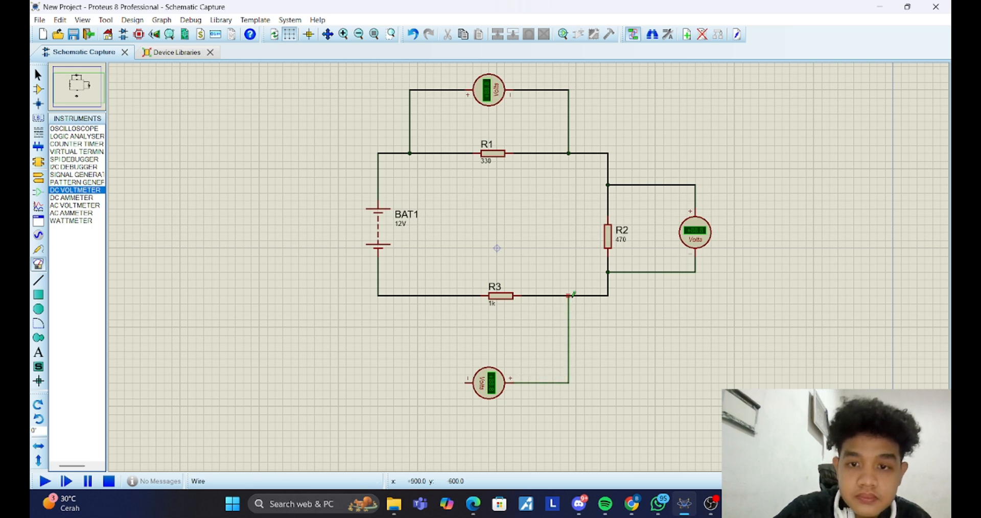
click(571, 295)
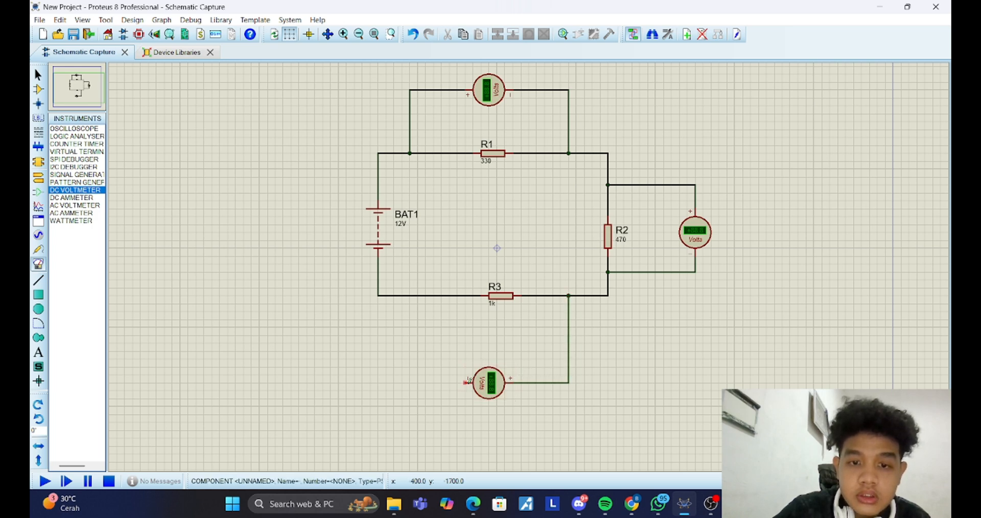
click(466, 382)
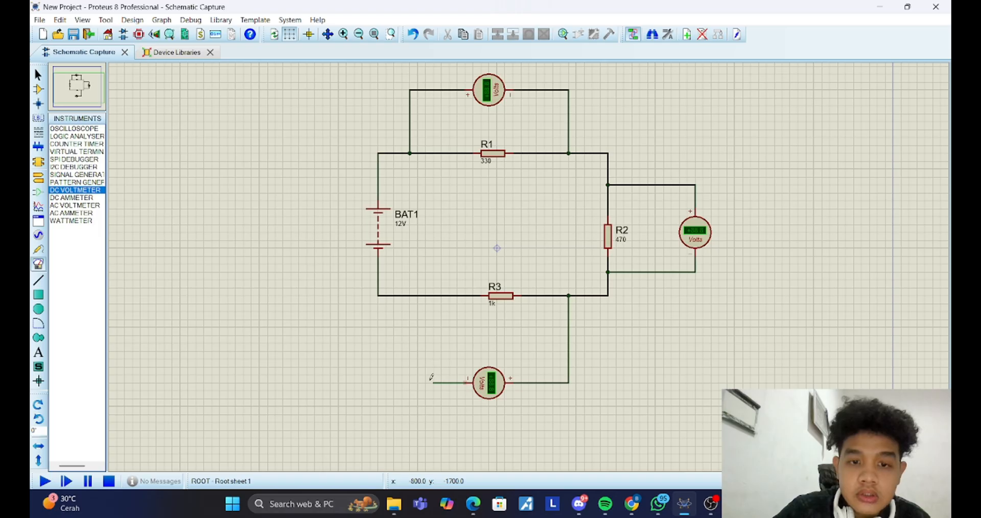
click(426, 296)
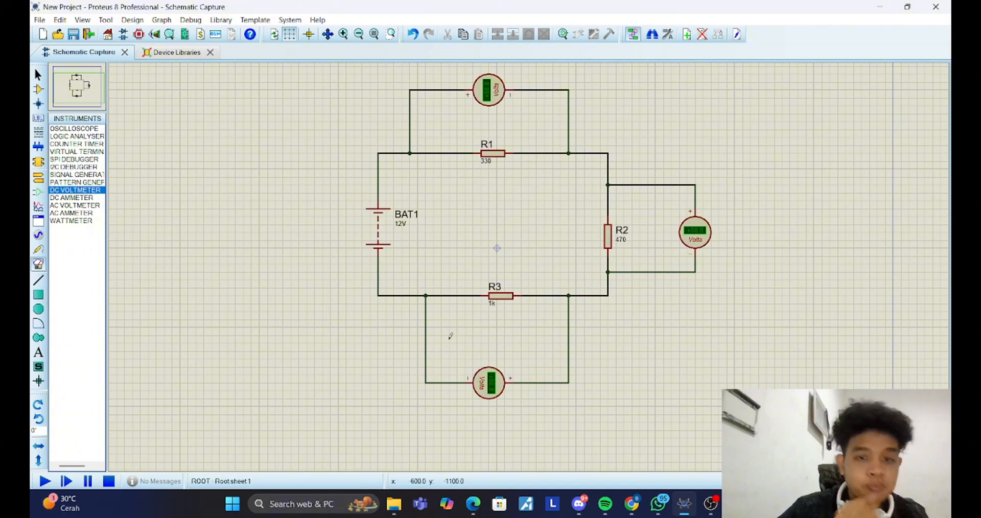
click(47, 482)
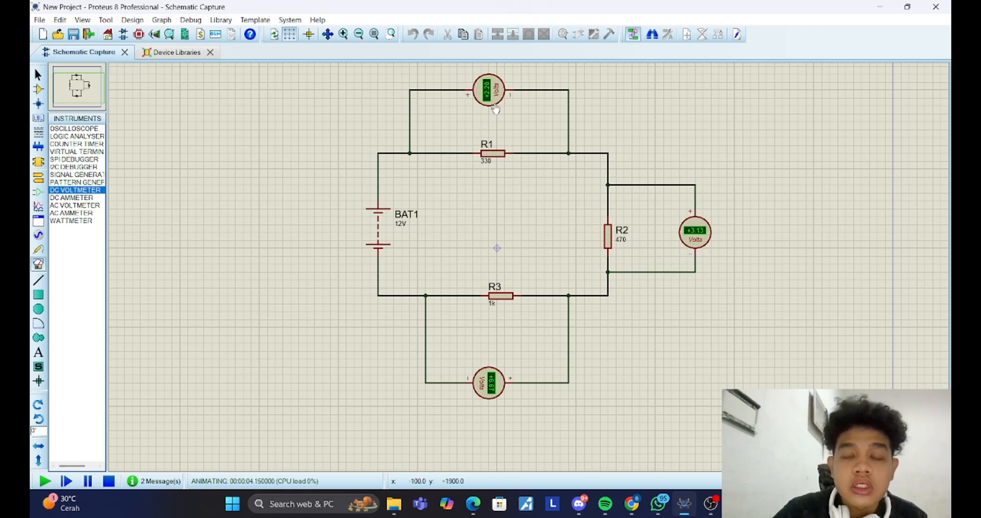
Step: Examine the running simulation's voltmeter readings across R1, R2 and R3
scroll(470, 107, up, 3)
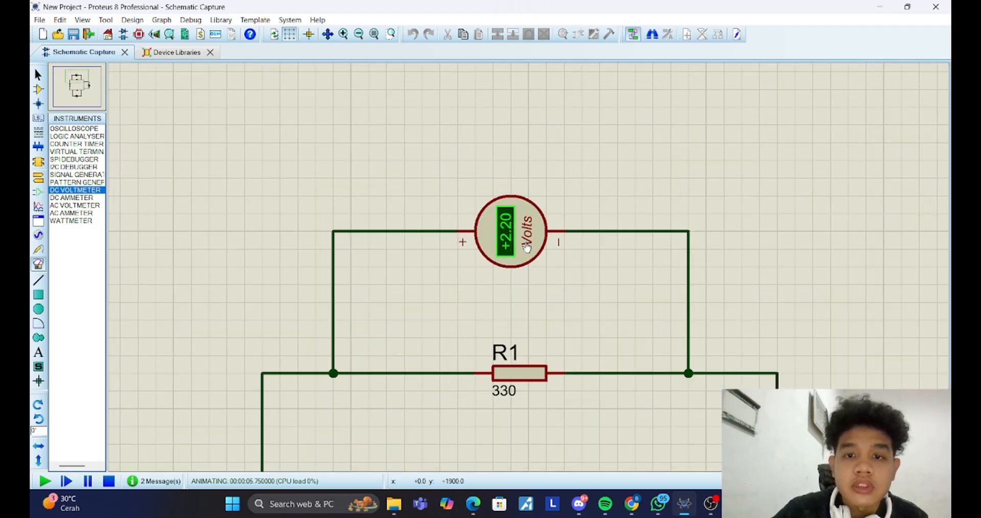
scroll(517, 260, down, 1)
scroll(517, 260, down, 1)
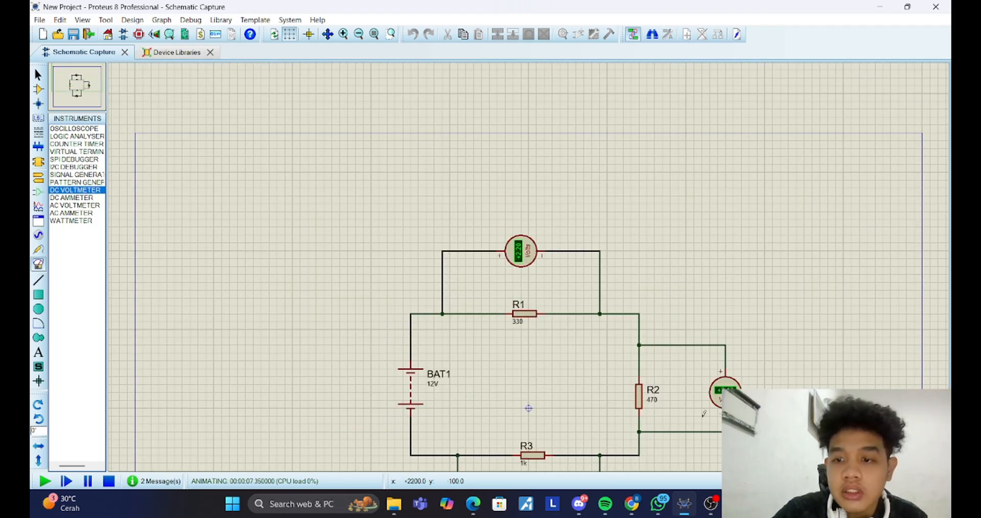
scroll(709, 400, up, 1)
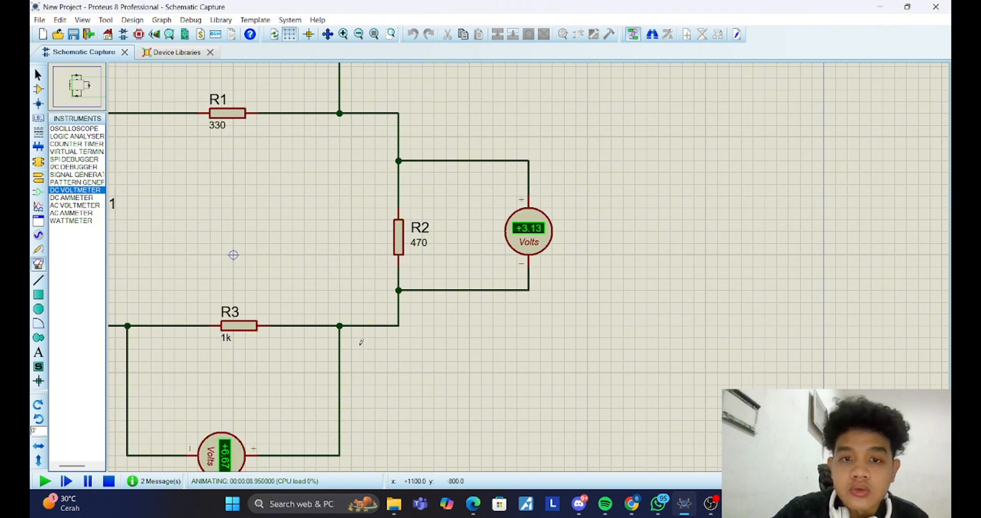
scroll(225, 448, down, 1)
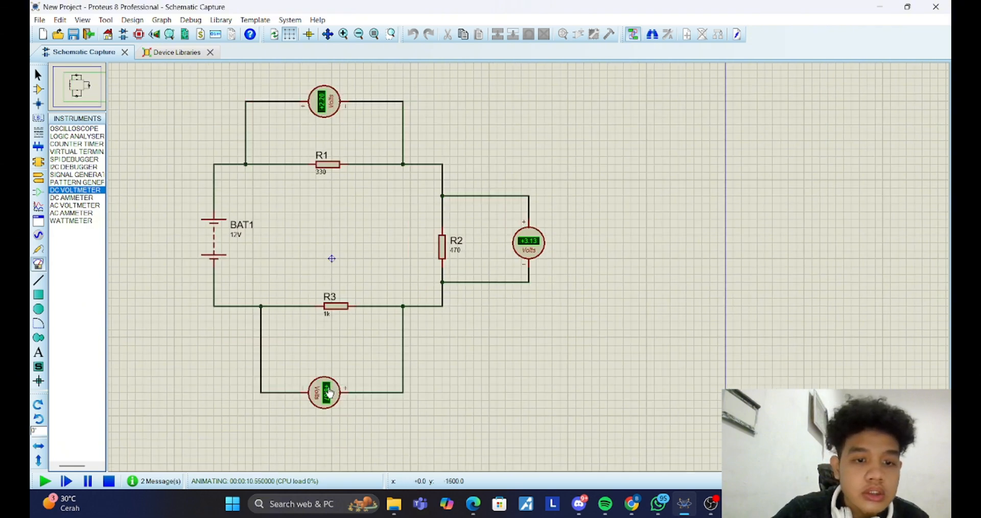
scroll(329, 391, up, 1)
scroll(572, 255, up, 1)
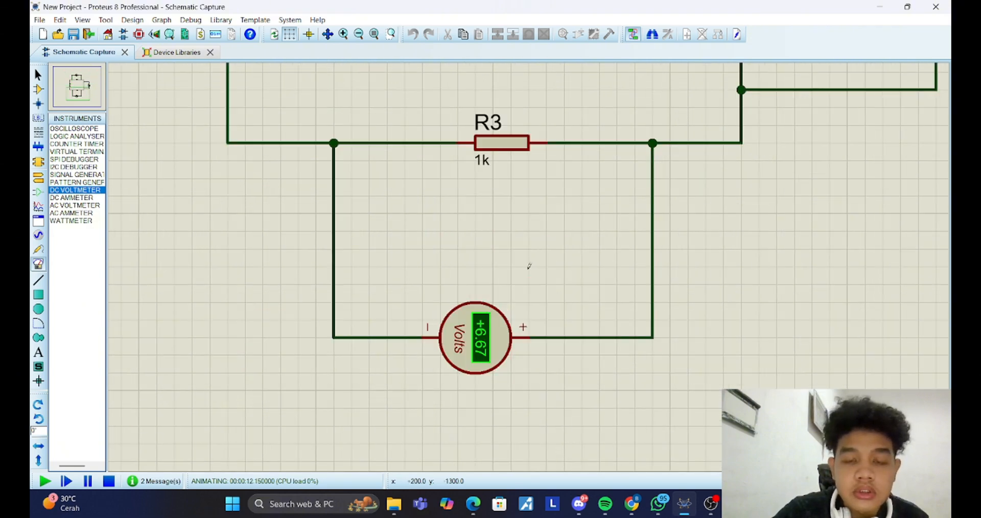
scroll(529, 265, down, 2)
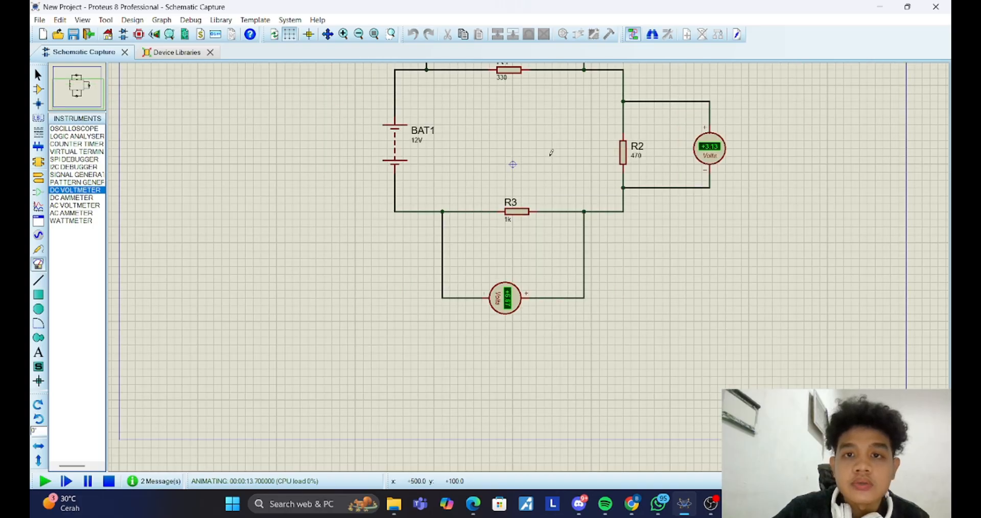
scroll(526, 263, up, 1)
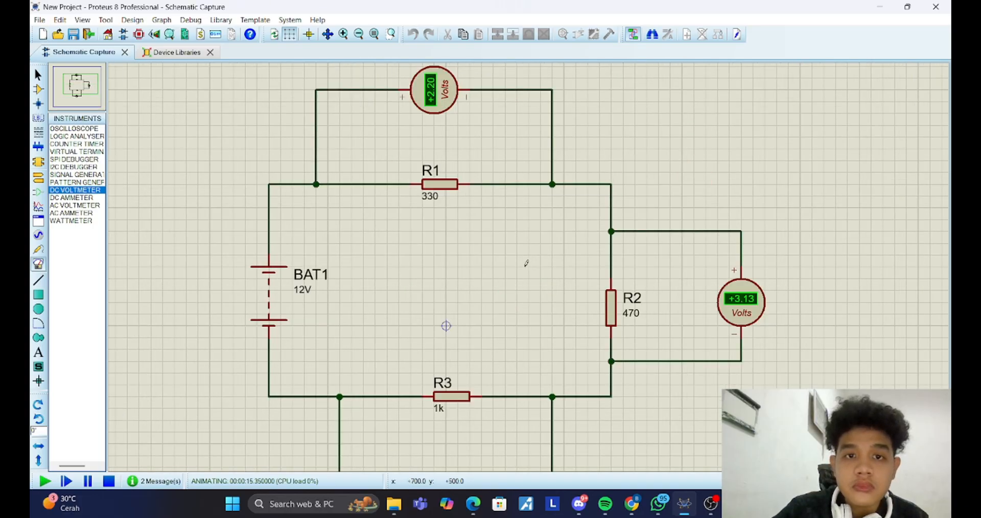
scroll(527, 264, down, 2)
scroll(529, 264, up, 1)
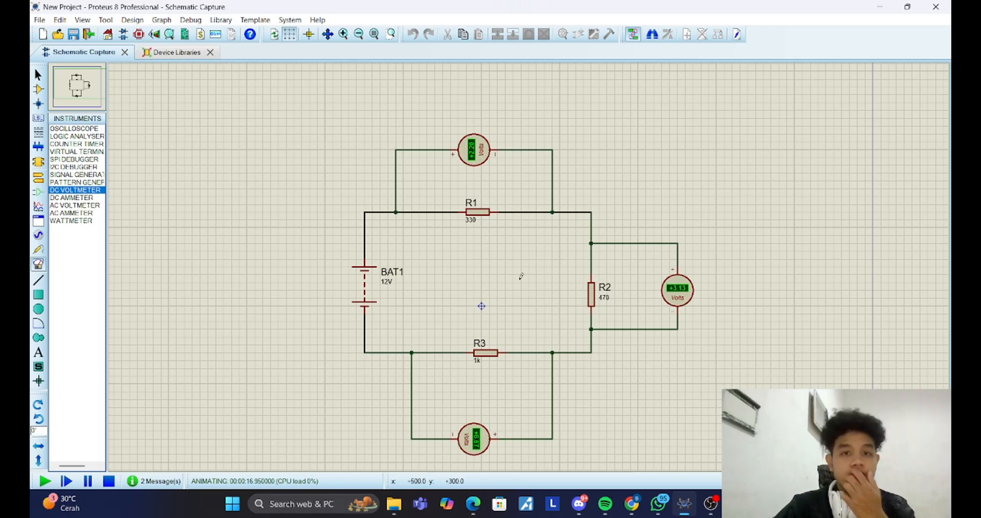
scroll(521, 277, up, 1)
scroll(530, 263, down, 2)
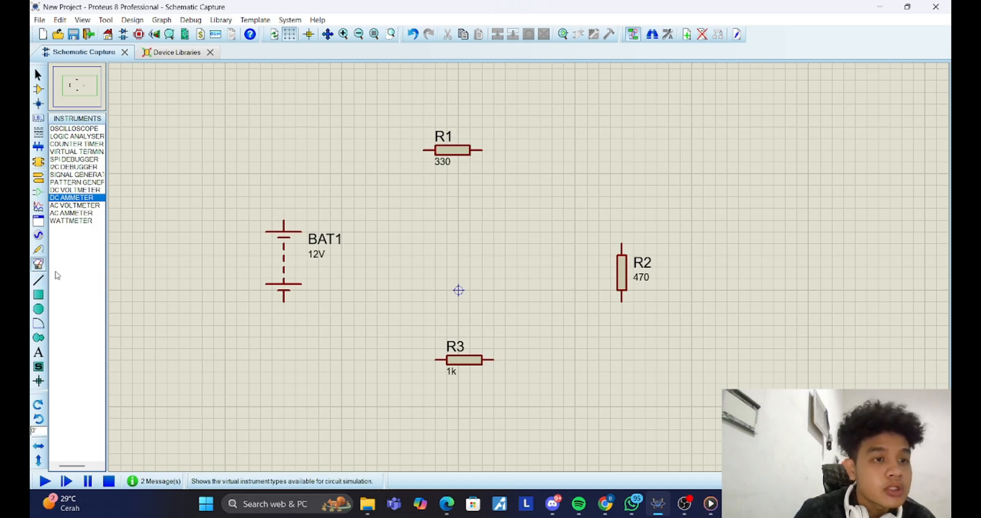
Step: Place four DC ammeters: above the battery, above R2, between R3 and R2, and below the battery
click(82, 199)
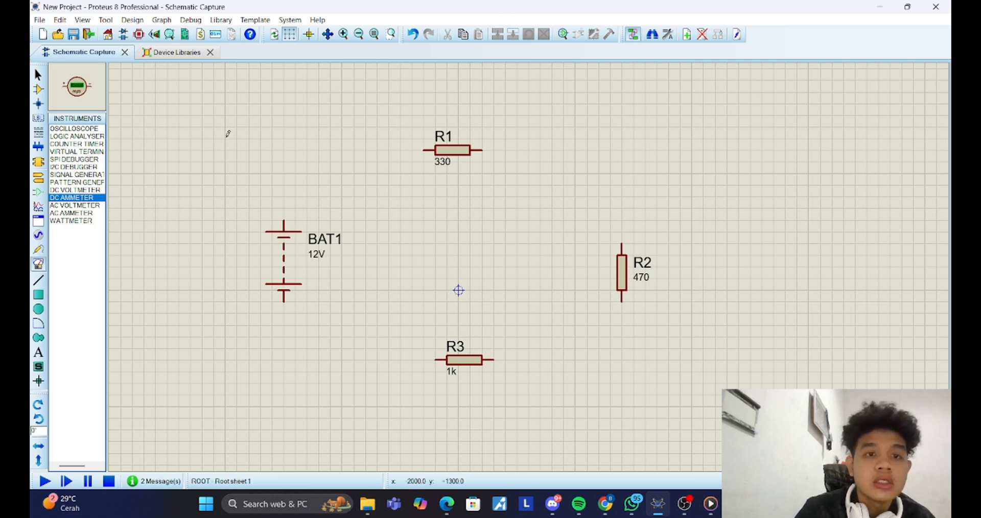
click(305, 148)
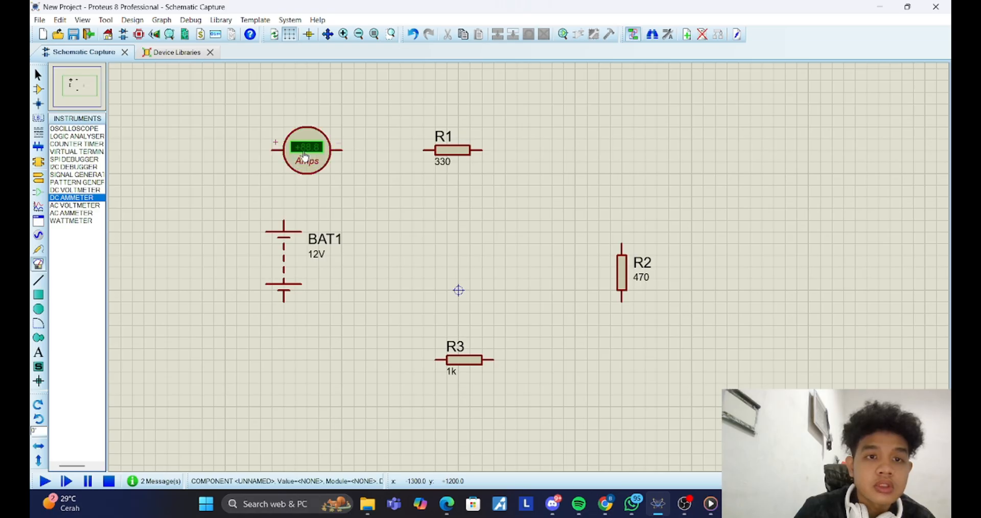
click(620, 158)
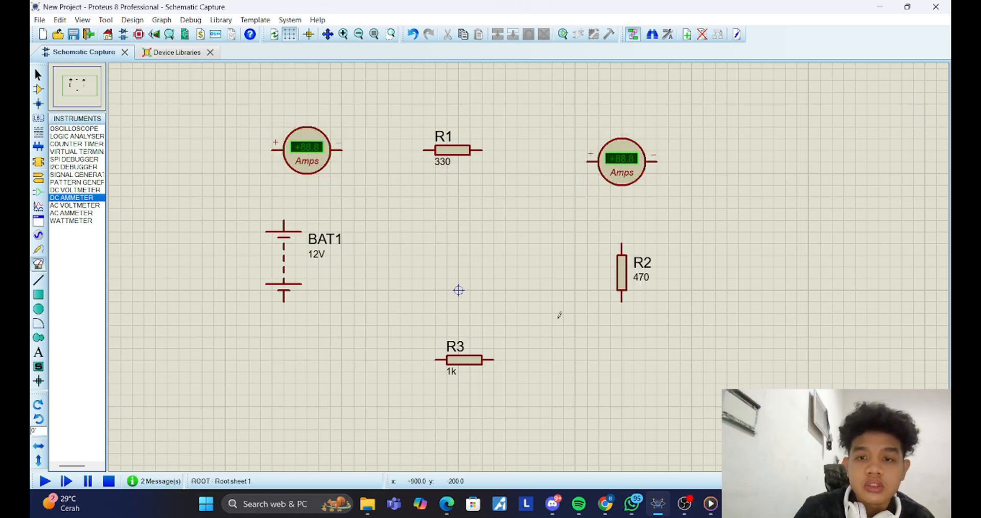
click(577, 348)
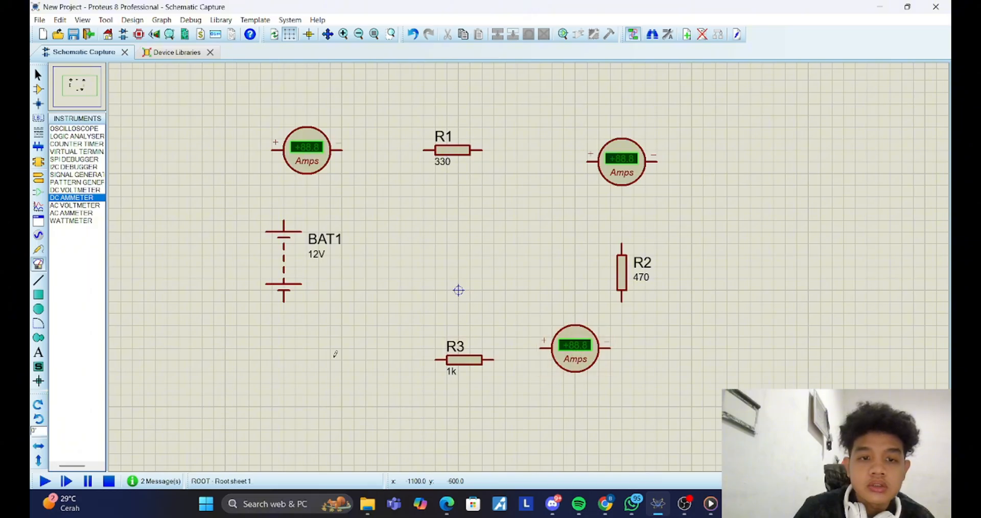
click(311, 365)
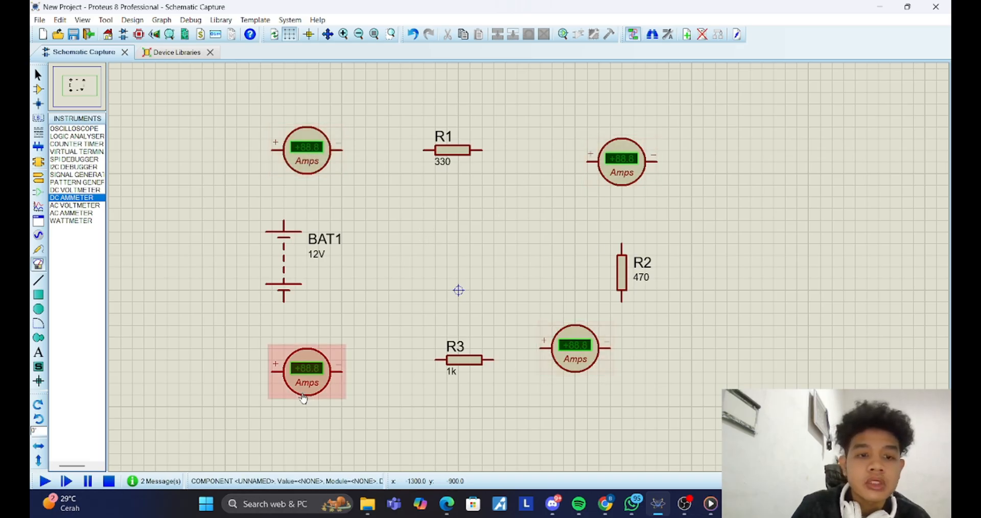
Step: Set the display range of the ammeters above the battery and above R2 to Milliamps
double_click(306, 153)
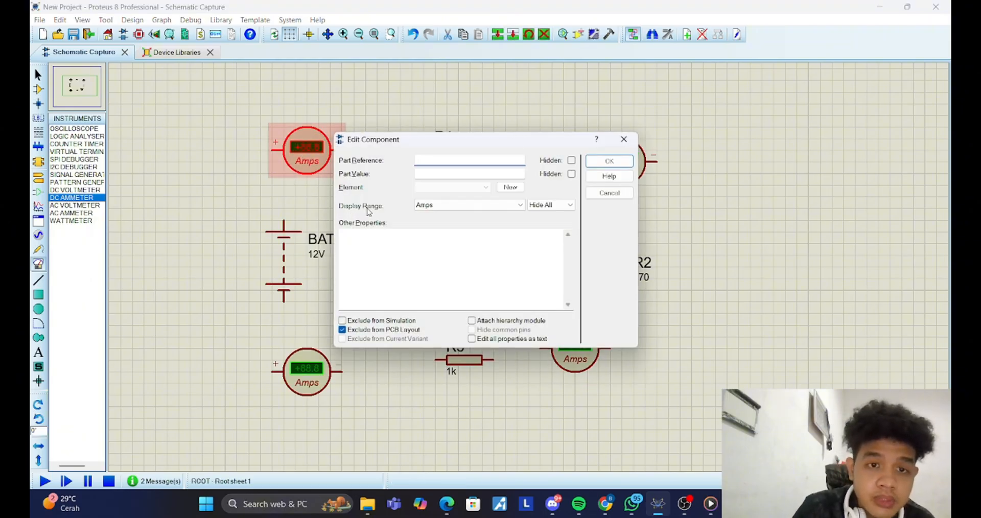
click(426, 205)
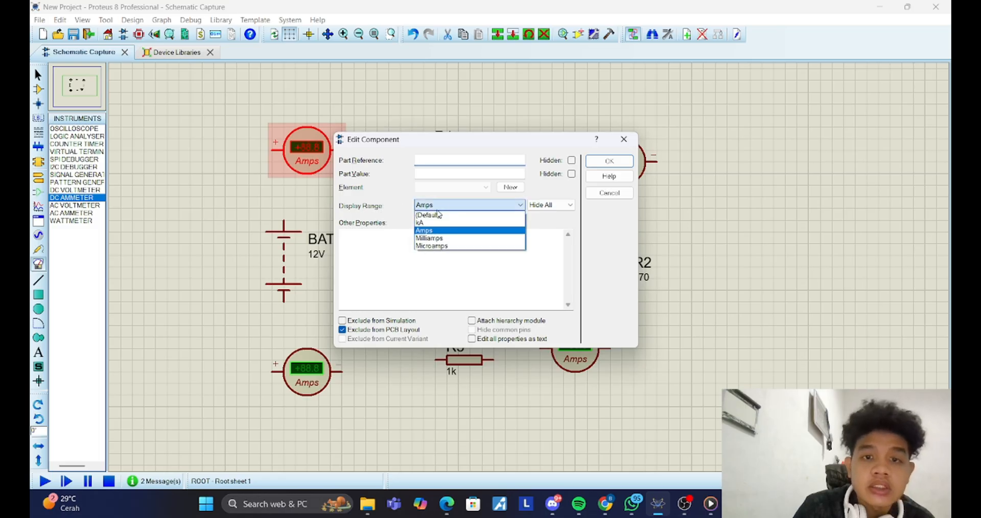
click(440, 238)
click(594, 161)
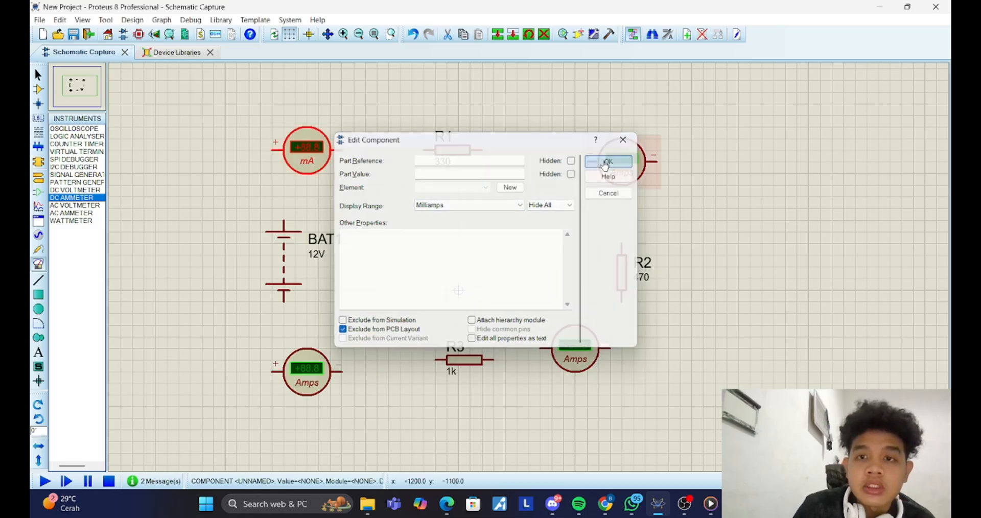
double_click(616, 168)
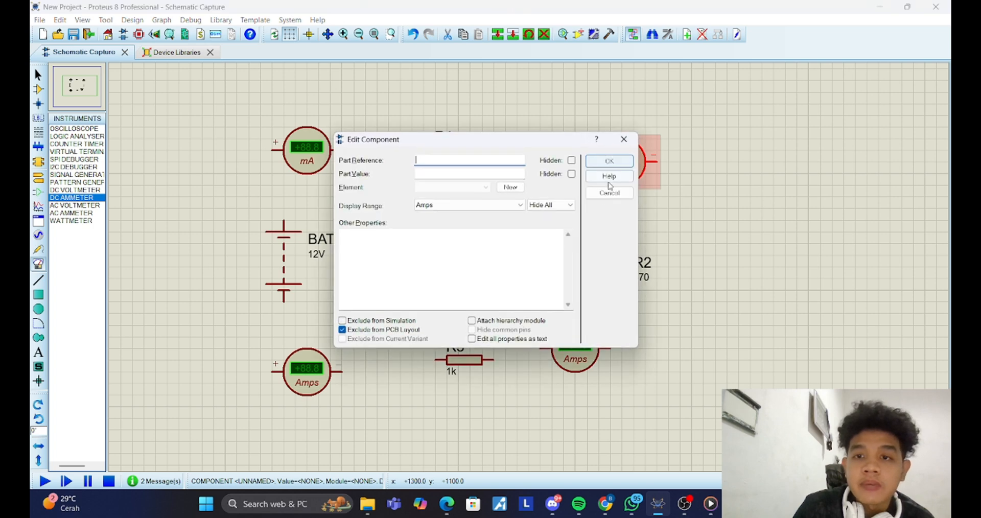
click(488, 205)
click(480, 238)
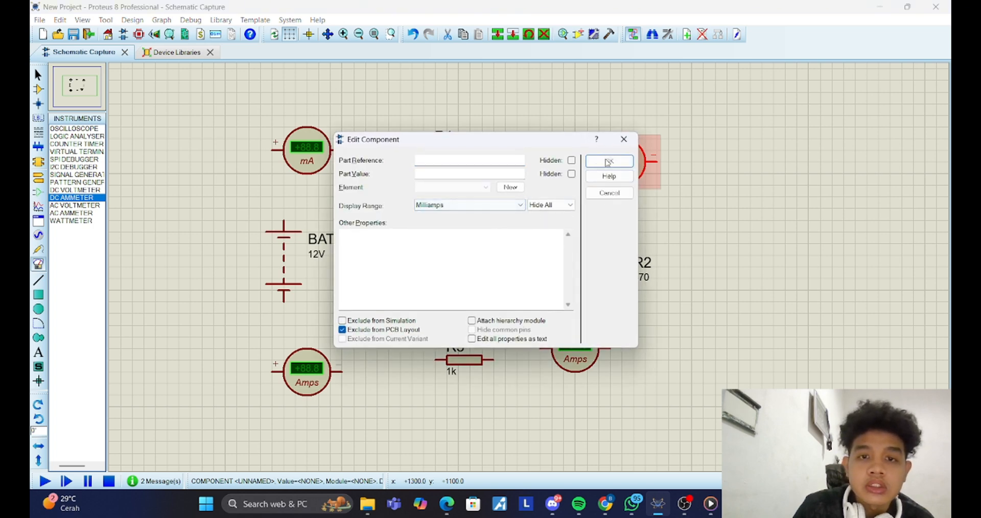
click(608, 161)
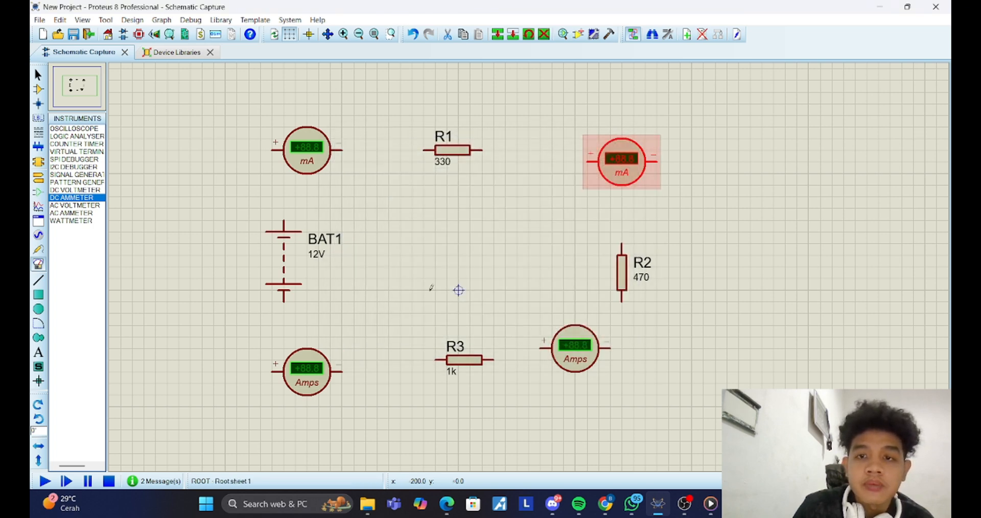
Step: Set the display range of the ammeter beside R3 and the one below the battery to Milliamps
double_click(585, 350)
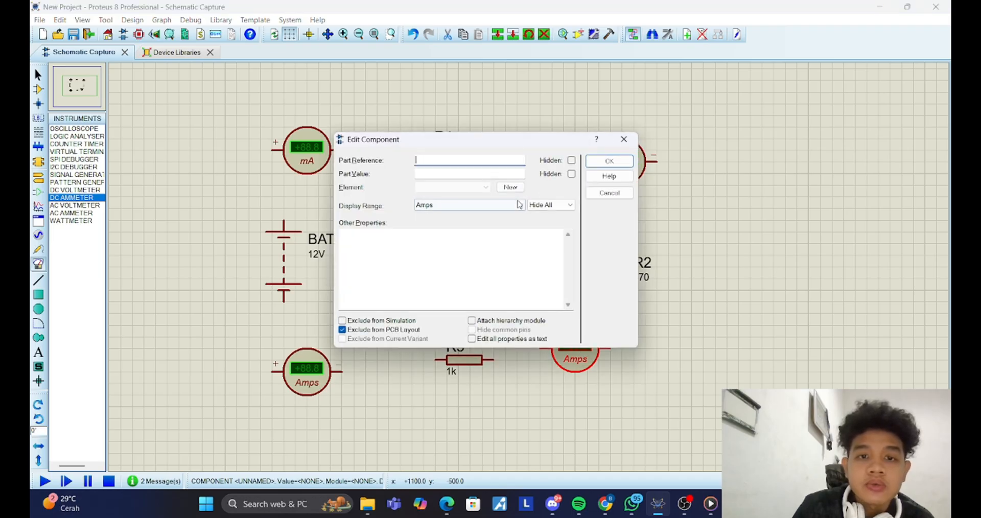
click(485, 205)
click(483, 238)
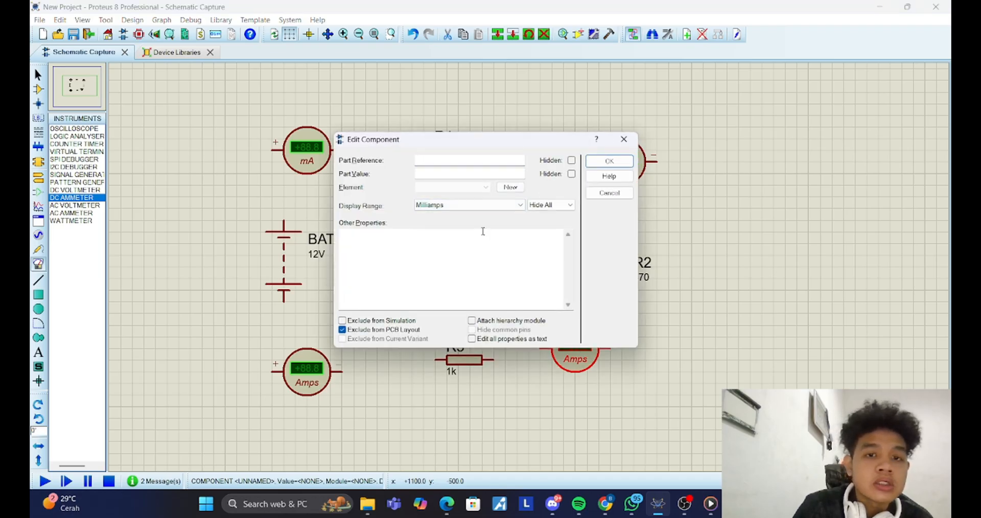
click(589, 162)
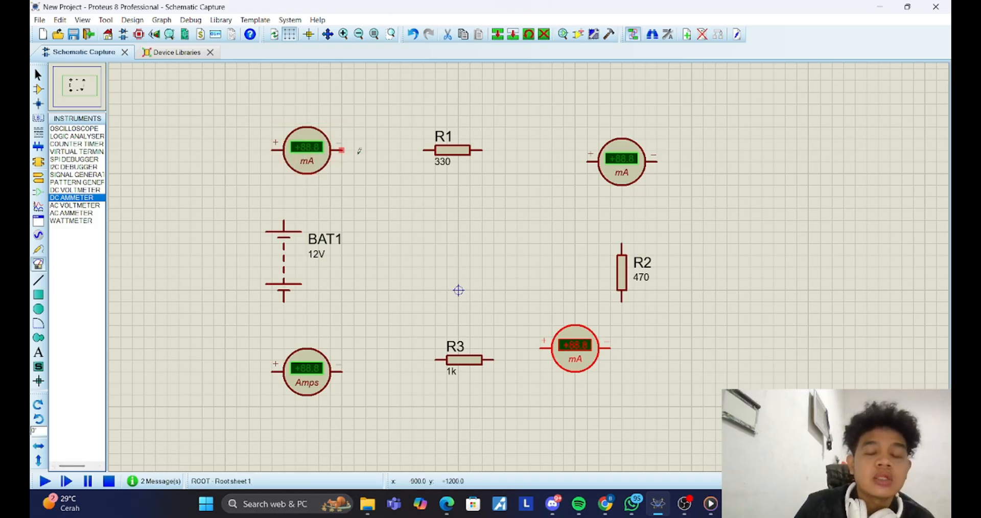
double_click(302, 381)
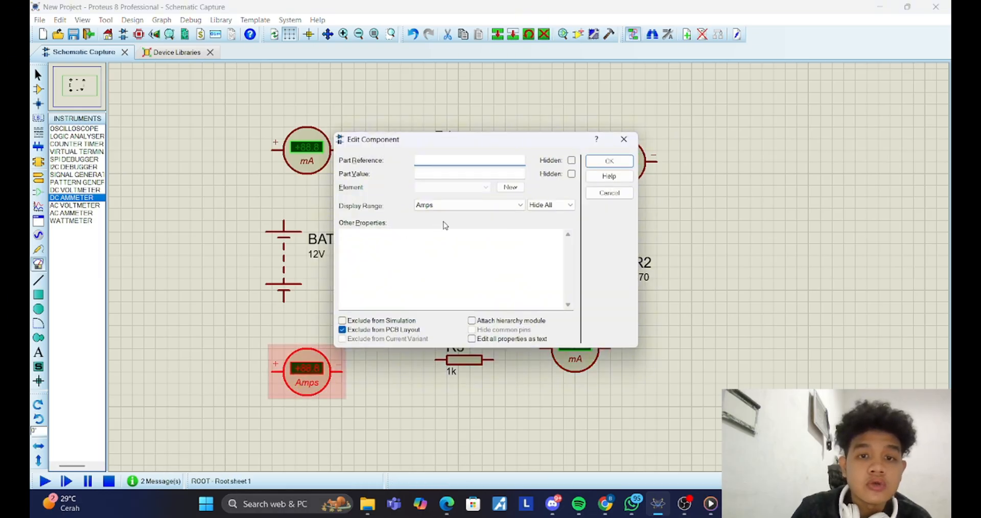
click(460, 206)
click(442, 238)
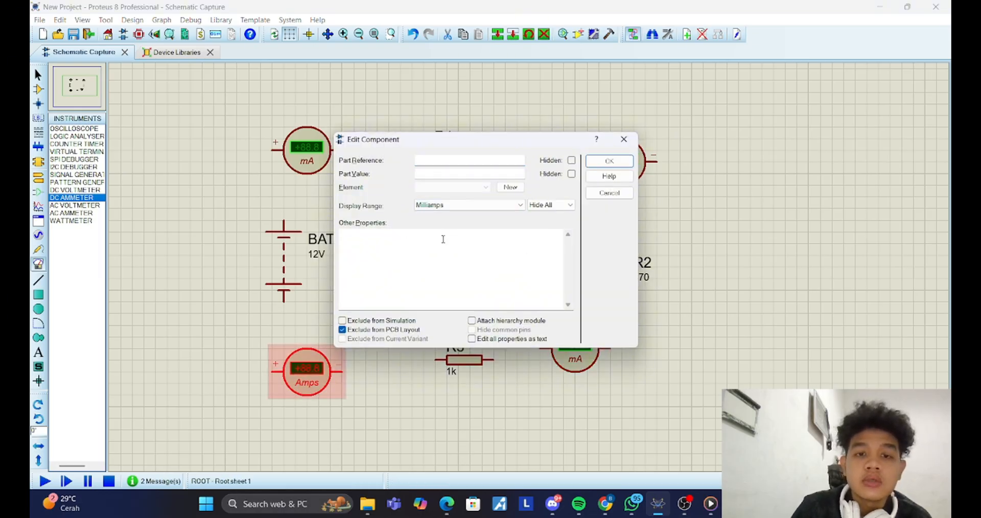
click(604, 159)
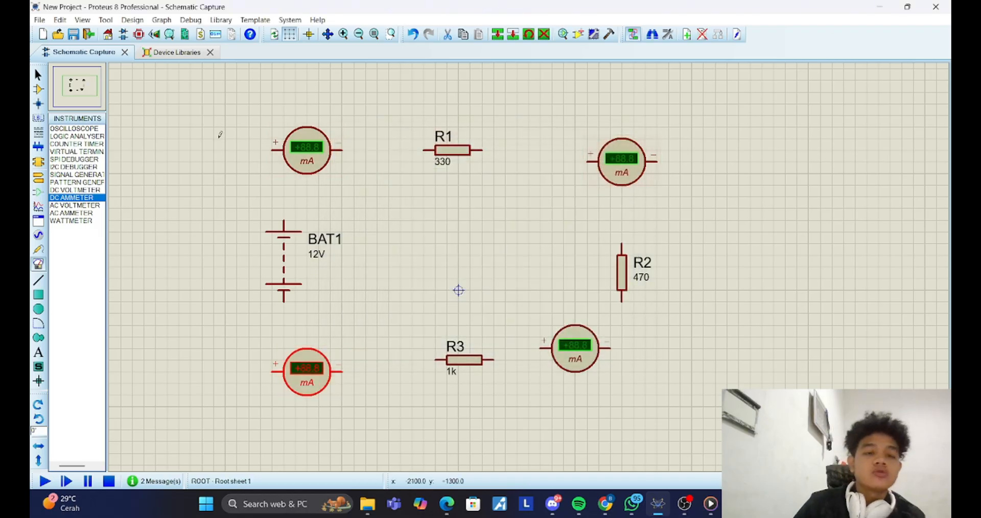
Step: Rotate the ammeter above the battery anti-clockwise by 90 degrees so its plus terminal faces the battery
right_click(308, 159)
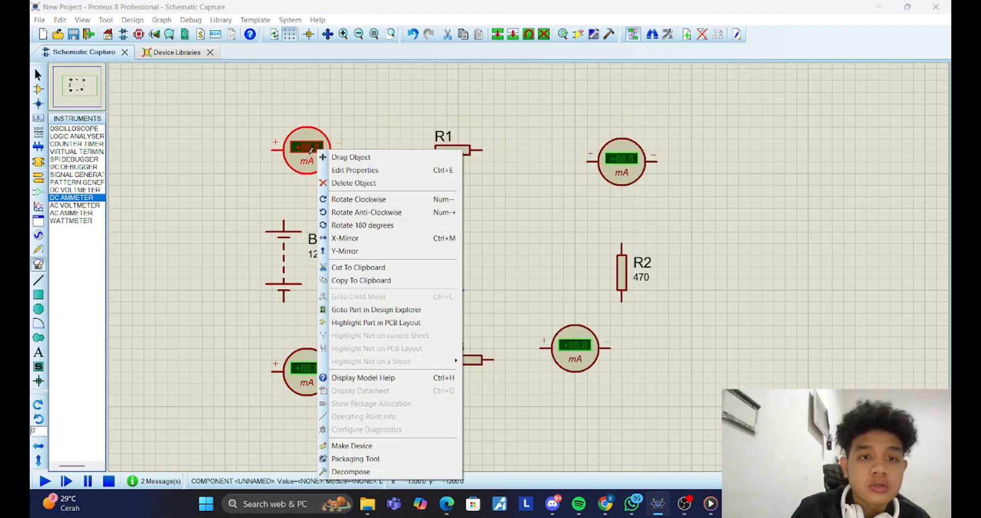
click(253, 139)
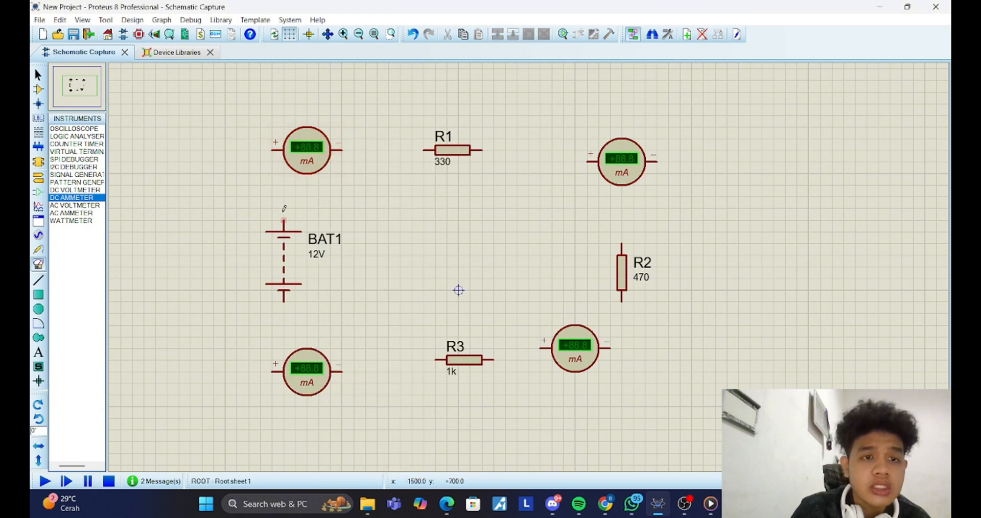
right_click(319, 149)
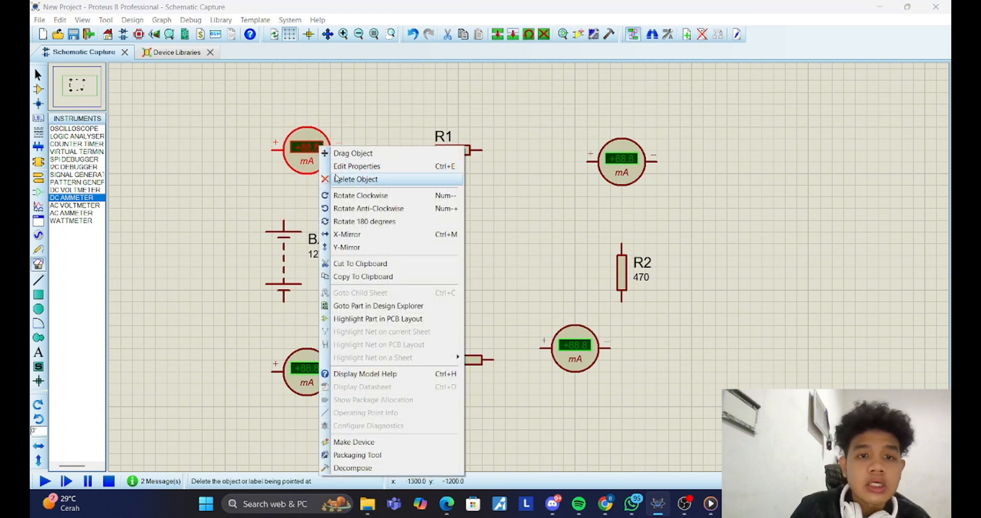
click(369, 208)
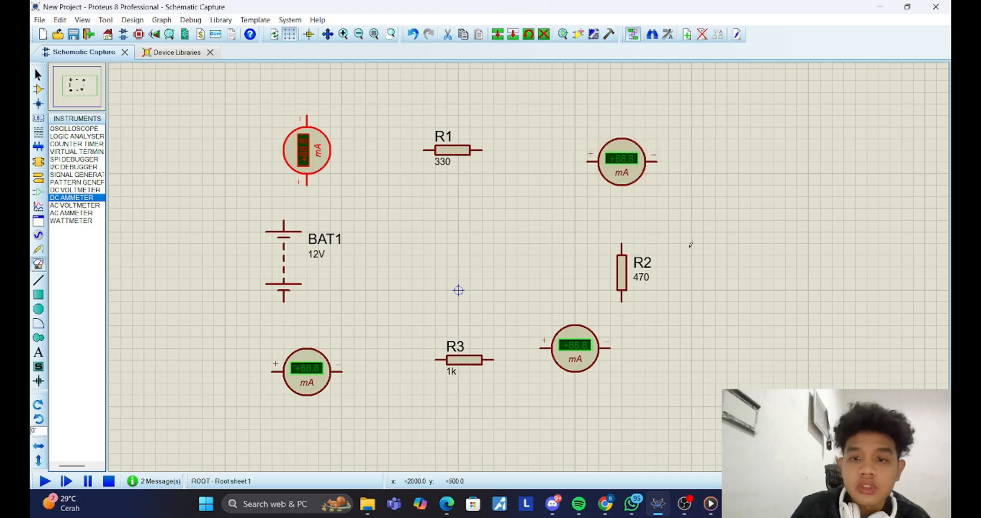
Step: Rotate the ammeter beside R3 clockwise twice and the one below the battery anti-clockwise by 90 degrees
right_click(592, 333)
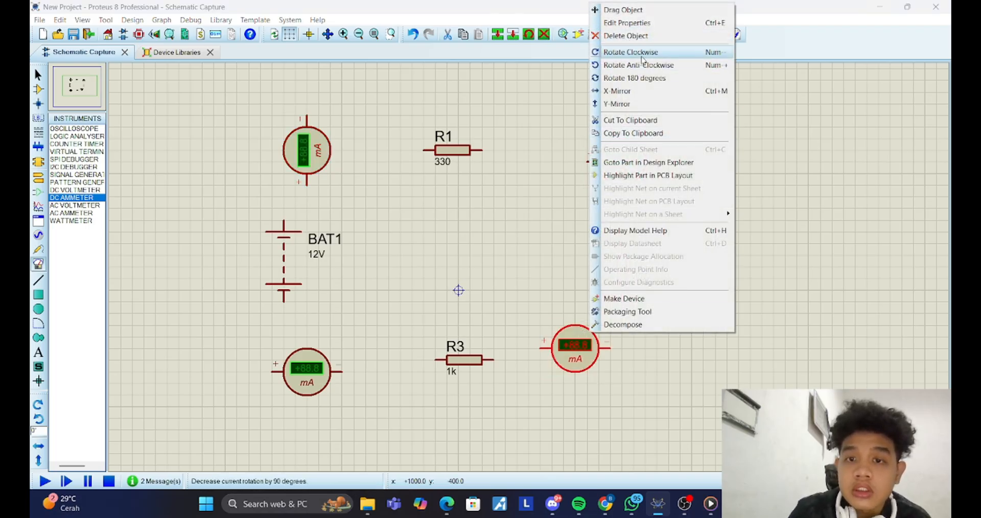
click(642, 58)
right_click(588, 358)
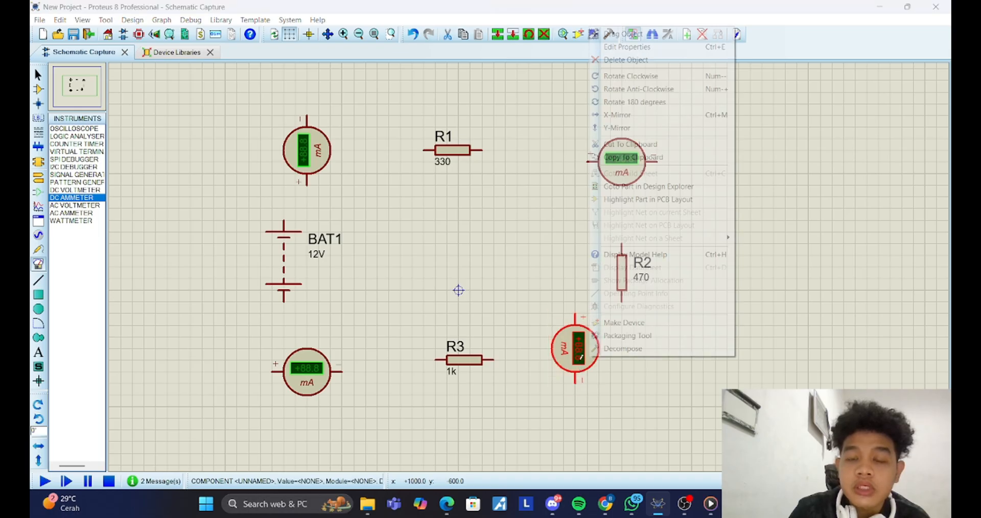
click(629, 75)
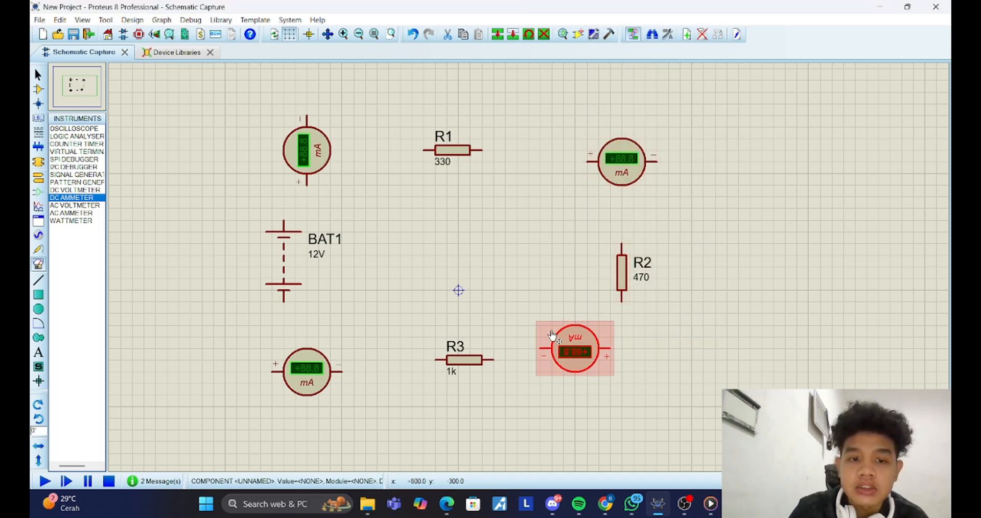
right_click(322, 387)
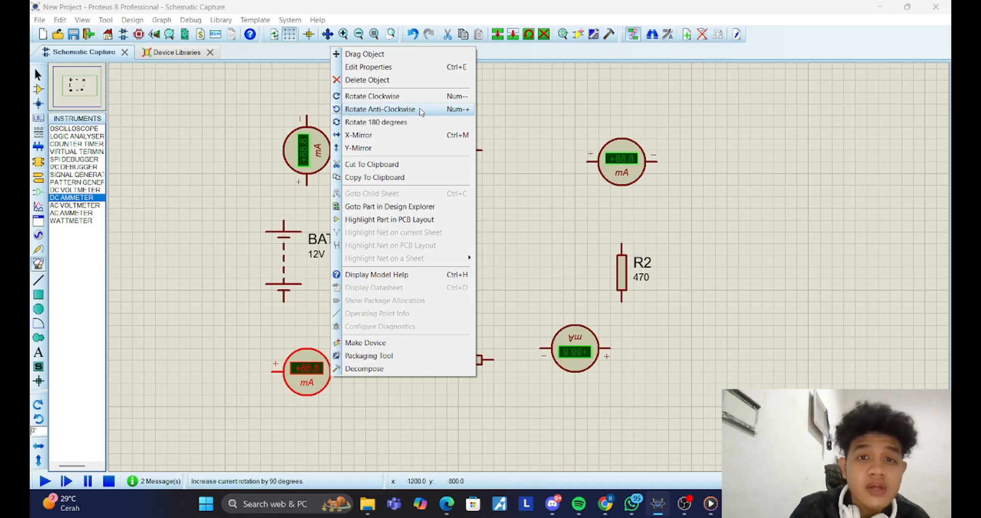
click(380, 109)
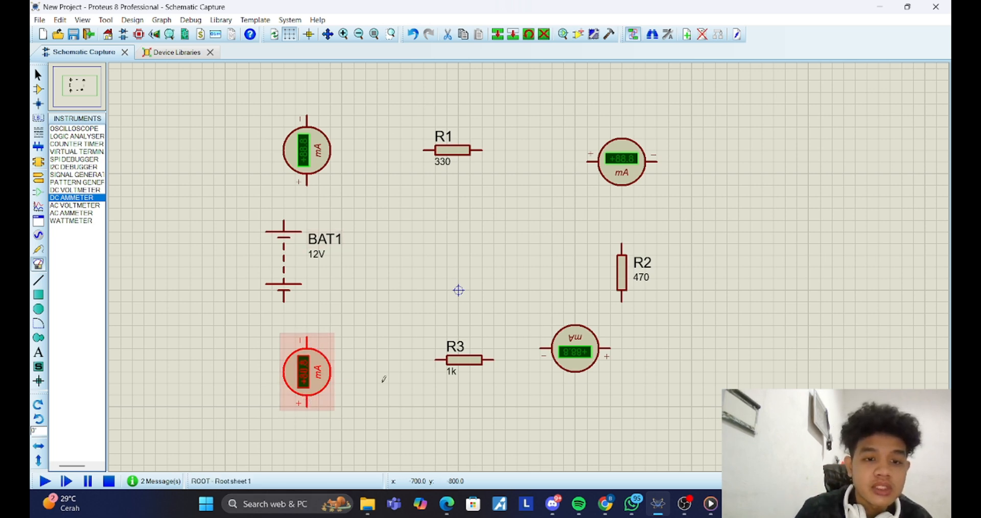
Step: Rotate the ammeter below the battery anti-clockwise by 90 degrees and wire the upper ammeter's plus terminal to the battery's positive terminal
right_click(320, 372)
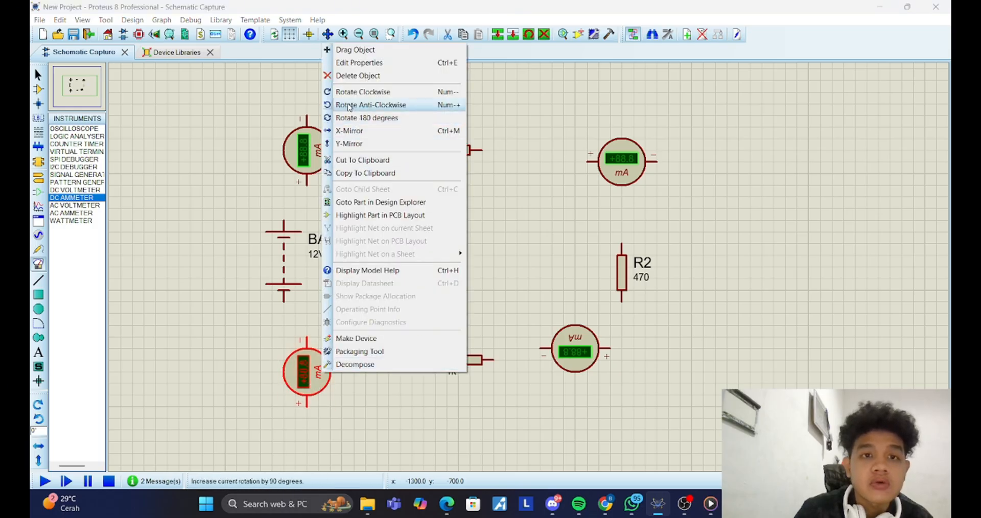
click(366, 105)
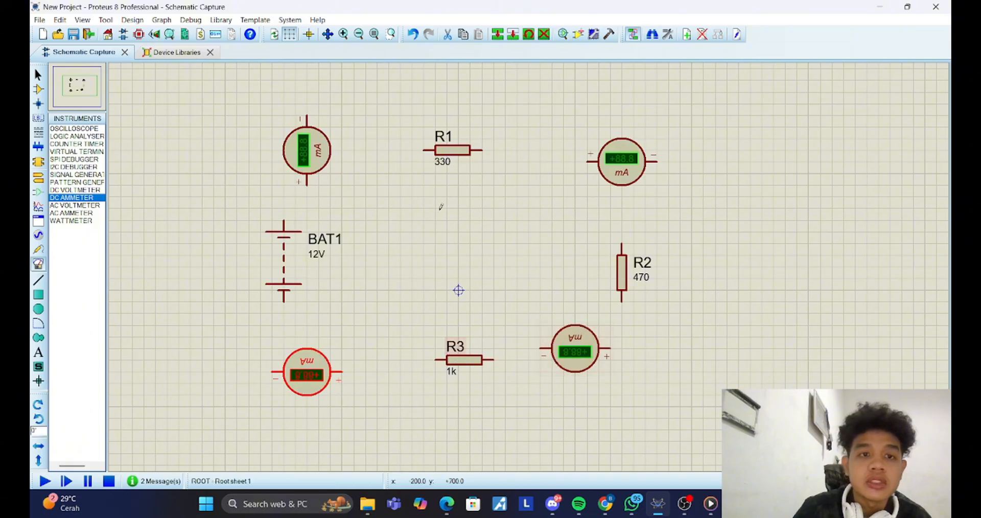
click(306, 182)
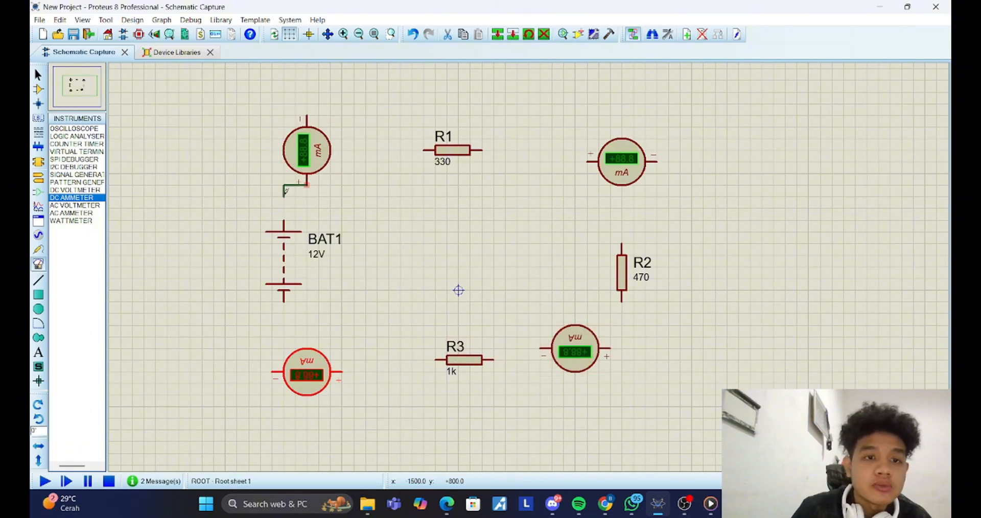
click(284, 223)
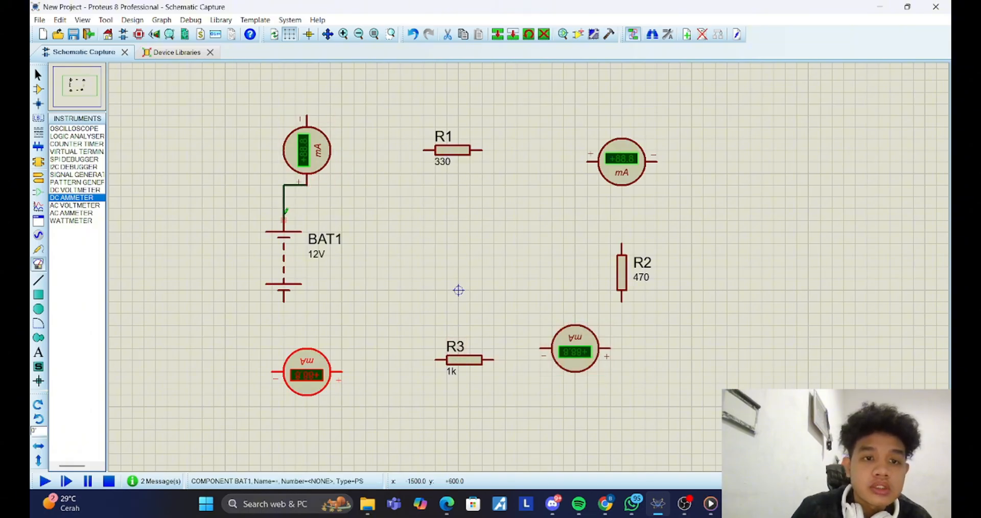
Step: Wire the ammeter above the battery to R1, R1 to the plus terminal of the ammeter above R2, and that ammeter to R2
click(307, 115)
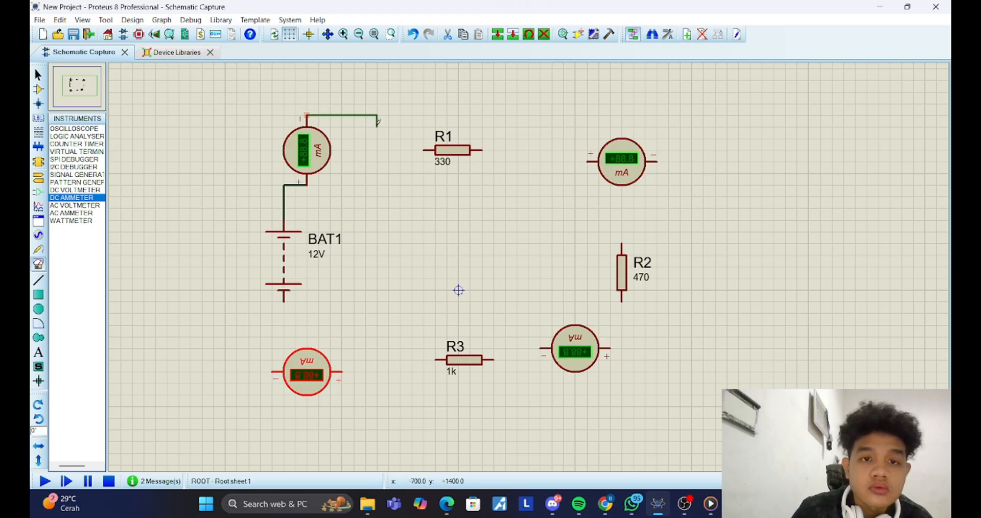
click(424, 149)
click(482, 150)
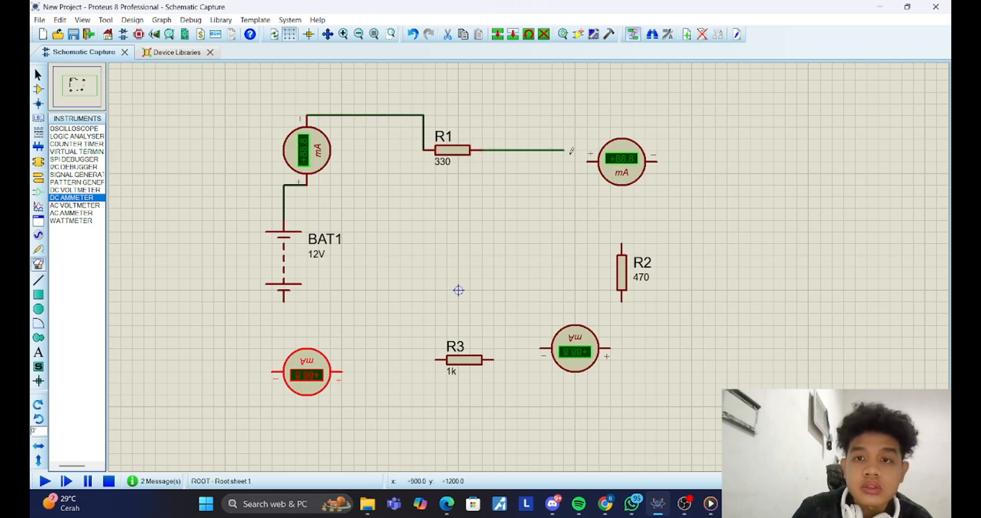
click(587, 160)
click(656, 161)
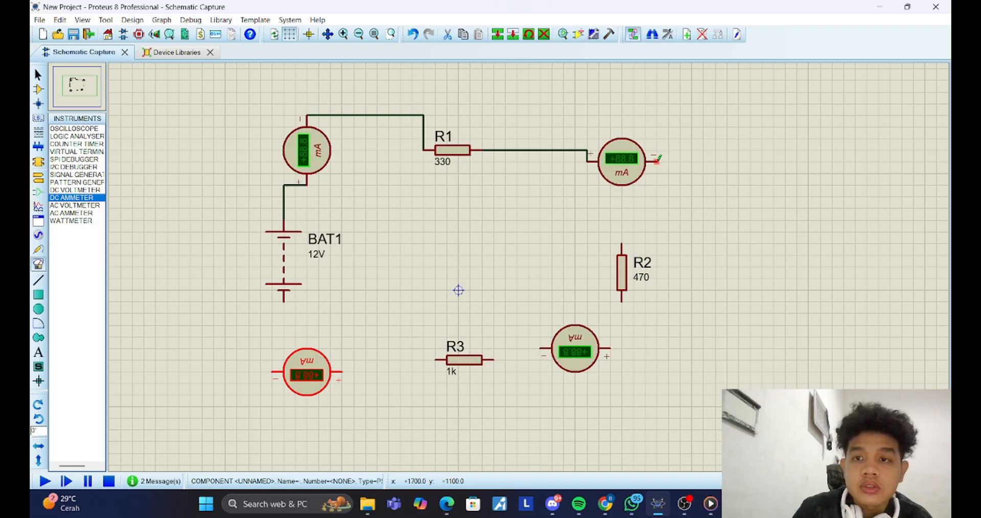
click(621, 244)
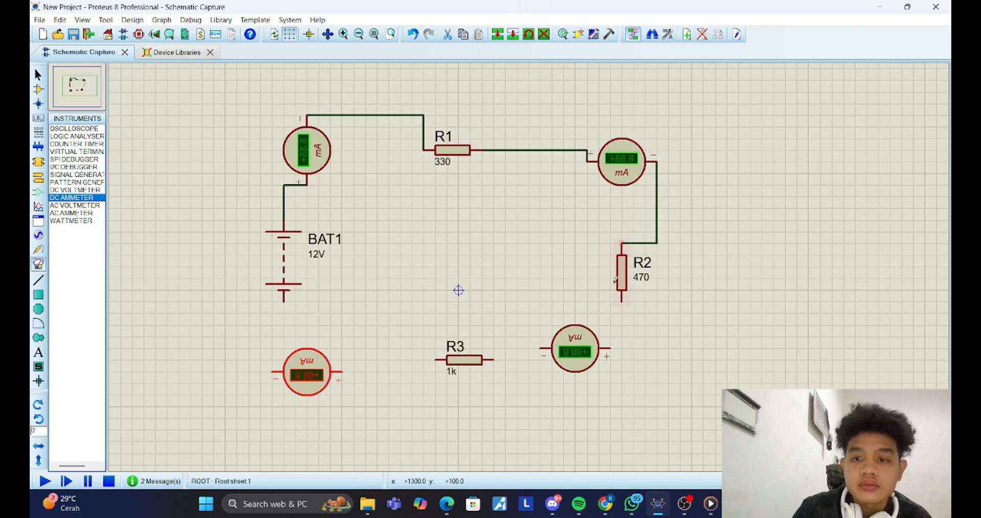
Step: Continue the series wiring from R2 through the ammeter beside R3 and R3 to the plus terminal of the ammeter below the battery
click(622, 304)
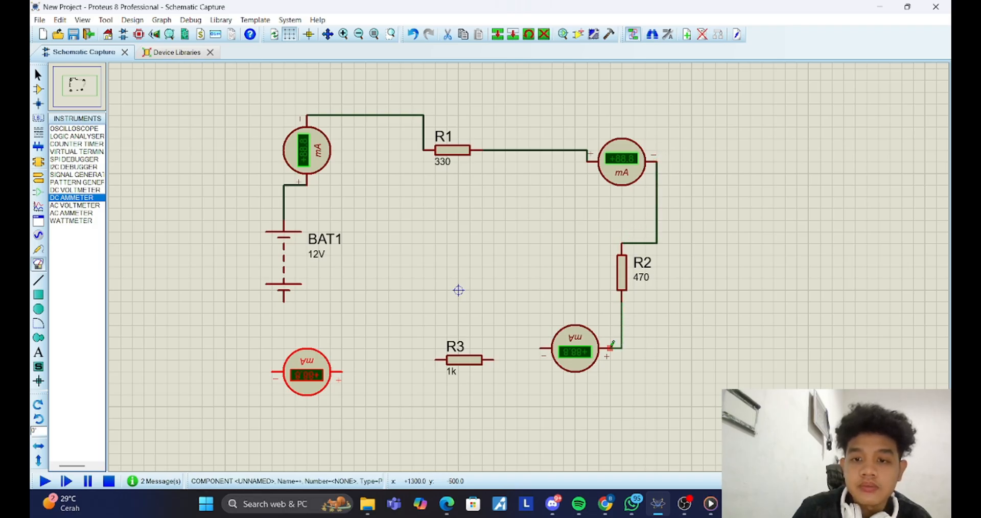
click(611, 348)
click(543, 348)
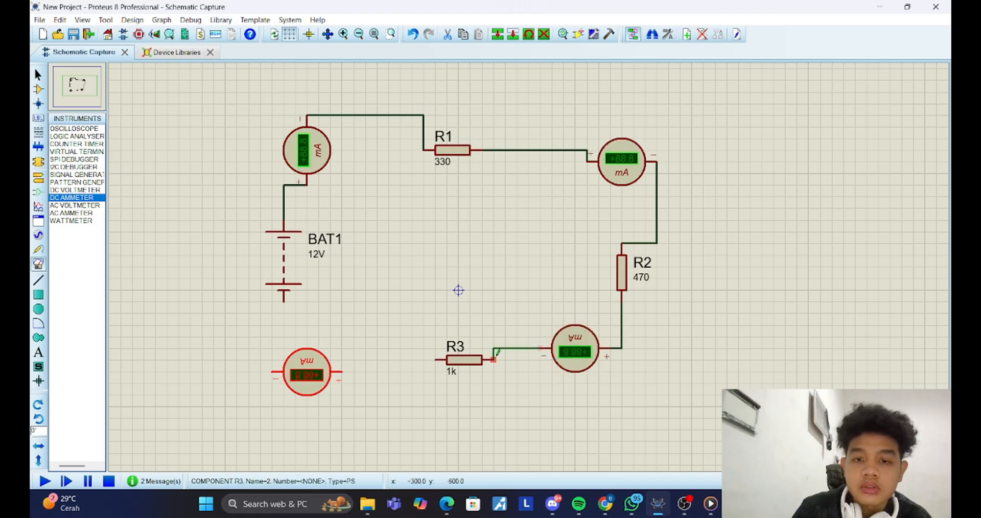
click(492, 359)
click(435, 360)
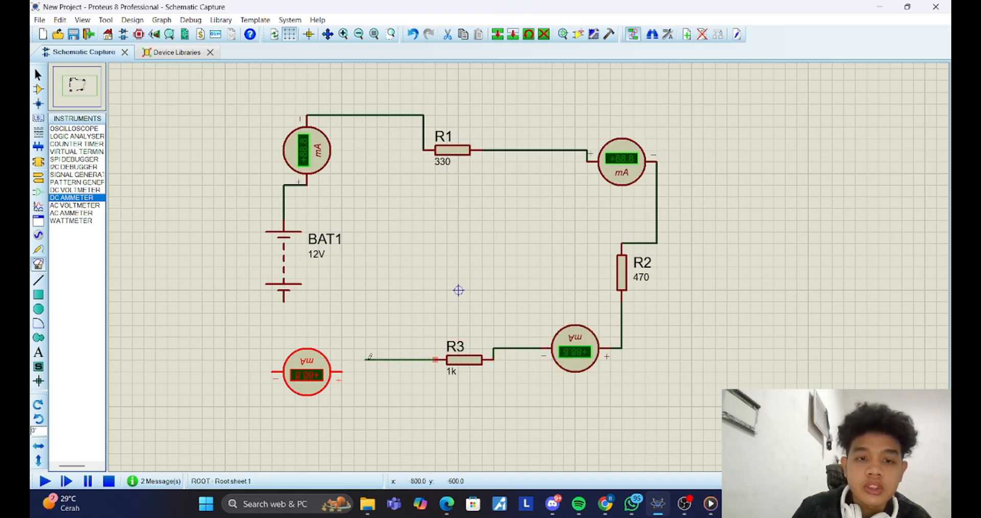
click(340, 372)
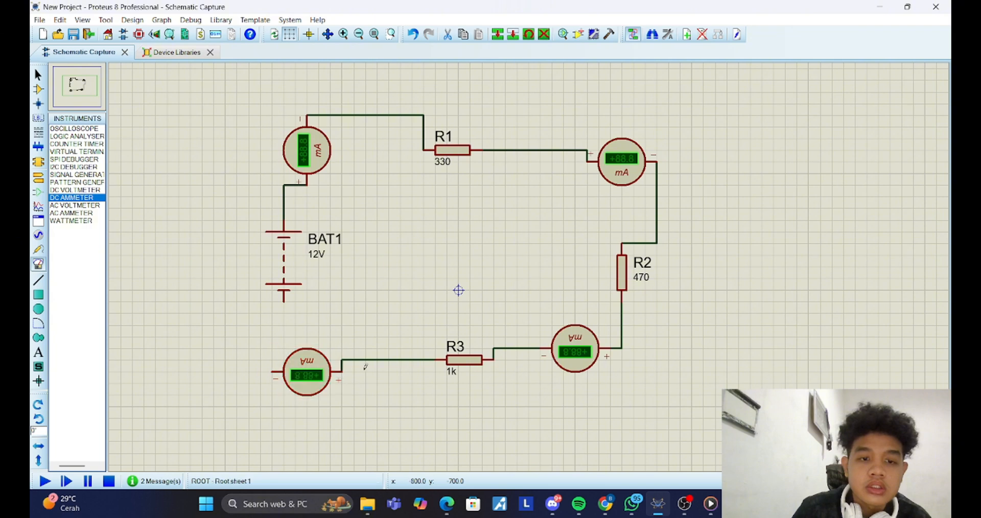
Step: Close the loop by wiring the minus terminal of the ammeter below the battery to the battery's negative terminal
click(256, 359)
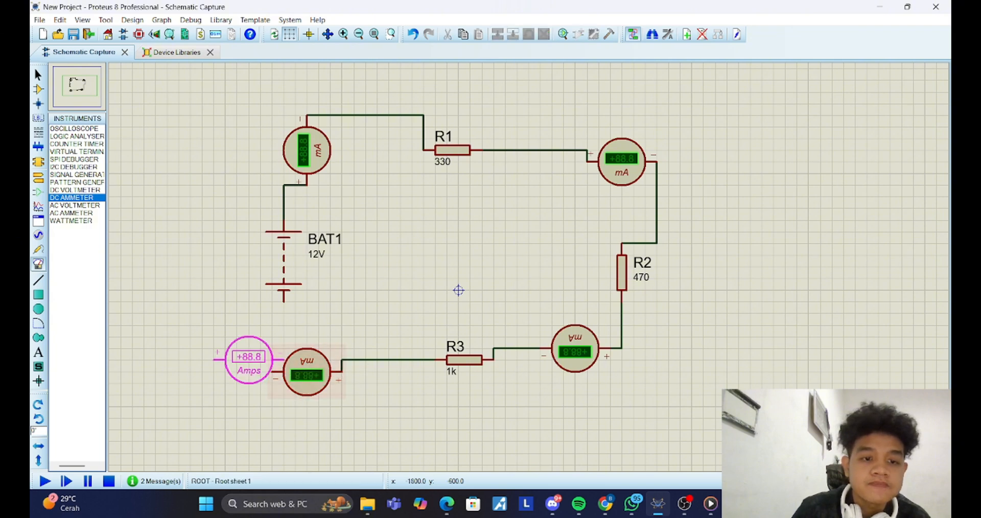
right_click(233, 310)
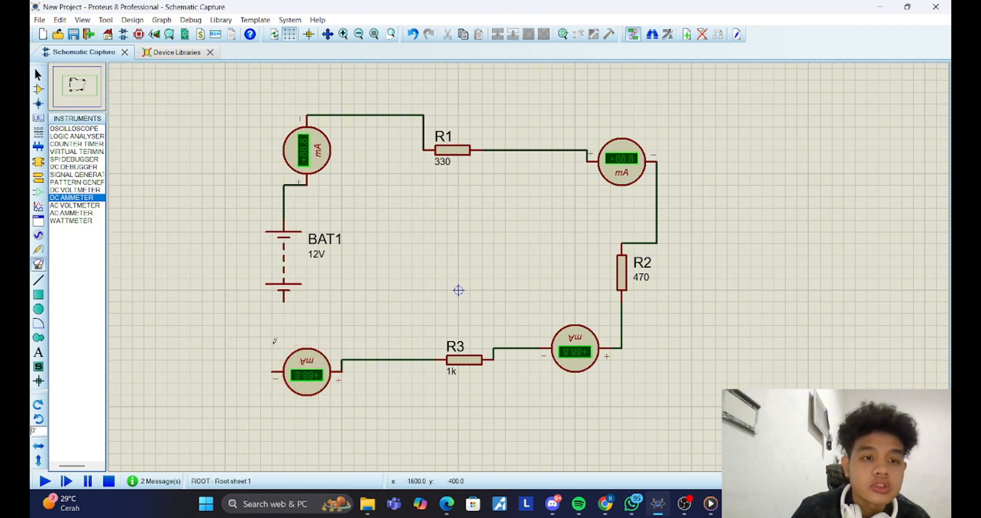
click(272, 372)
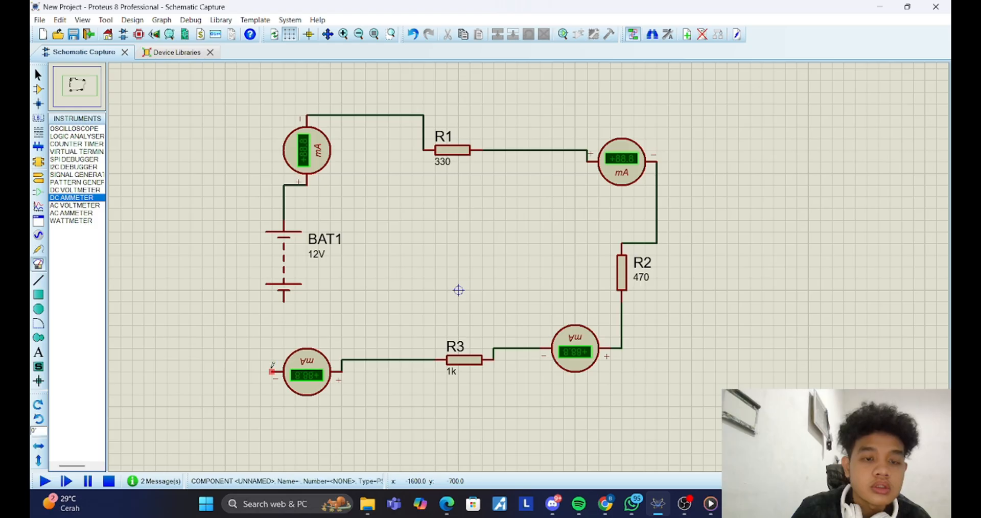
click(285, 301)
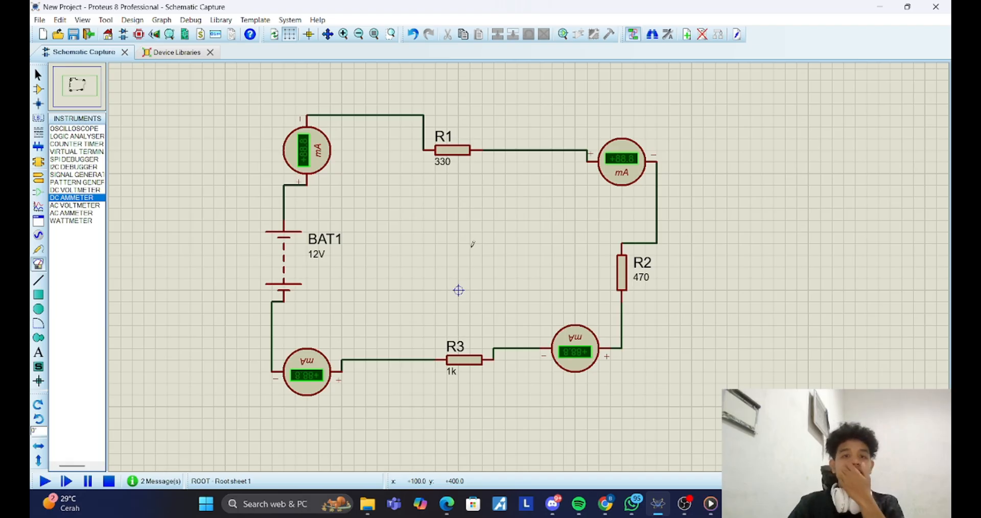
scroll(473, 244, down, 1)
scroll(489, 246, up, 1)
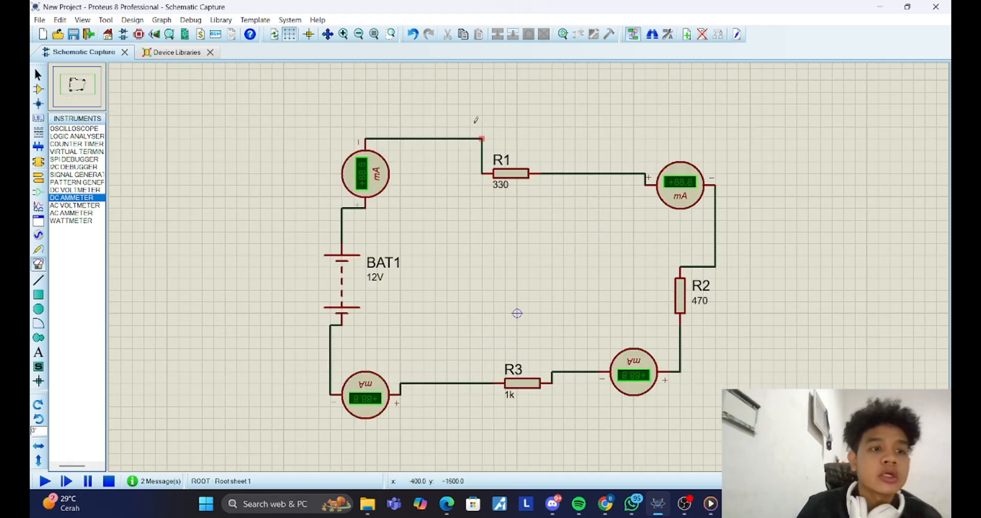
click(77, 189)
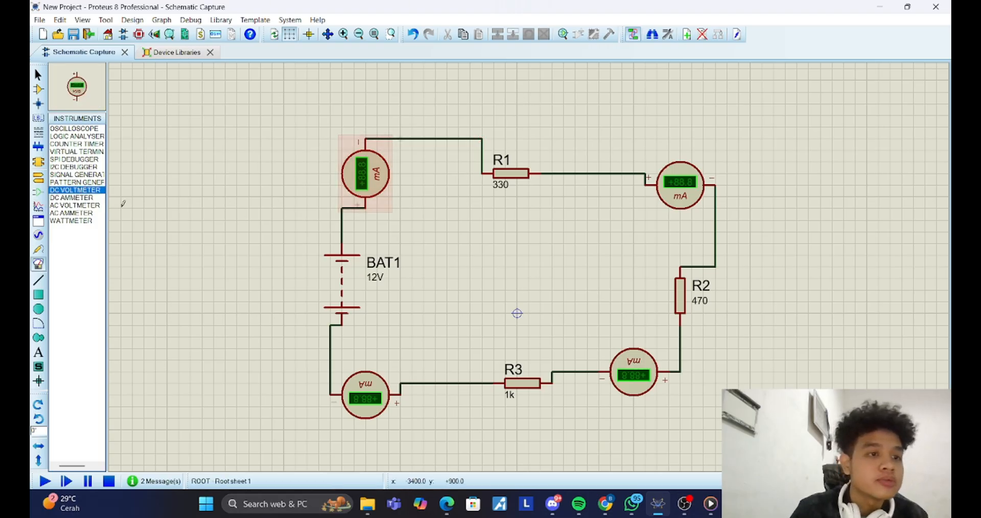
click(76, 197)
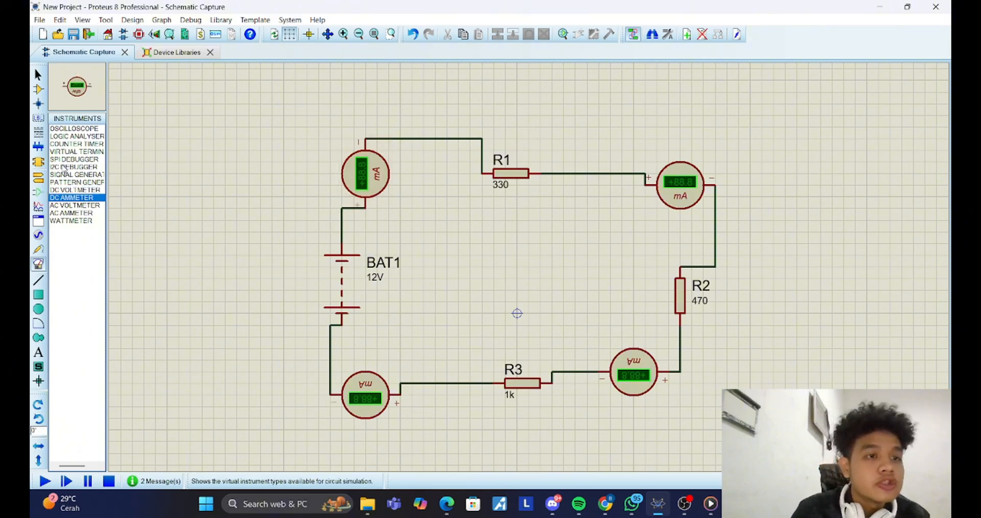
click(65, 190)
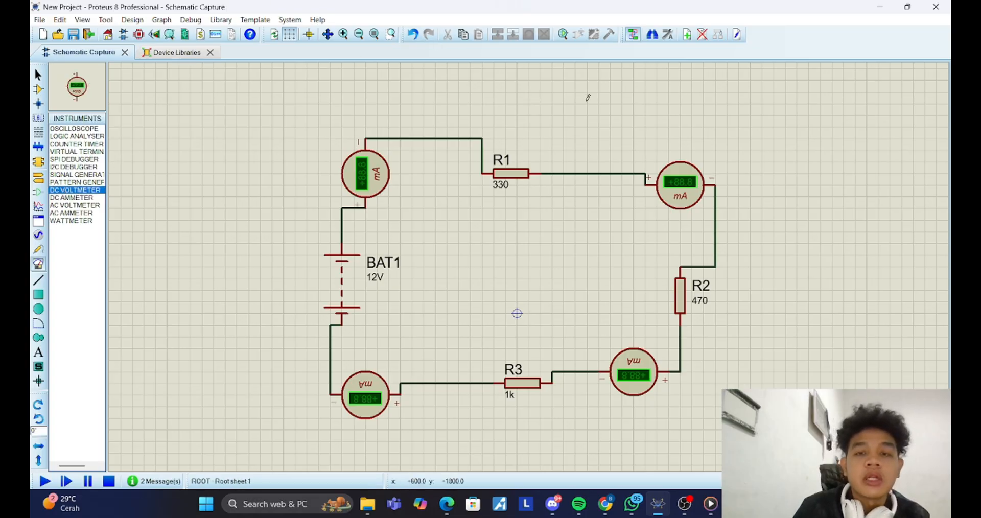
click(77, 199)
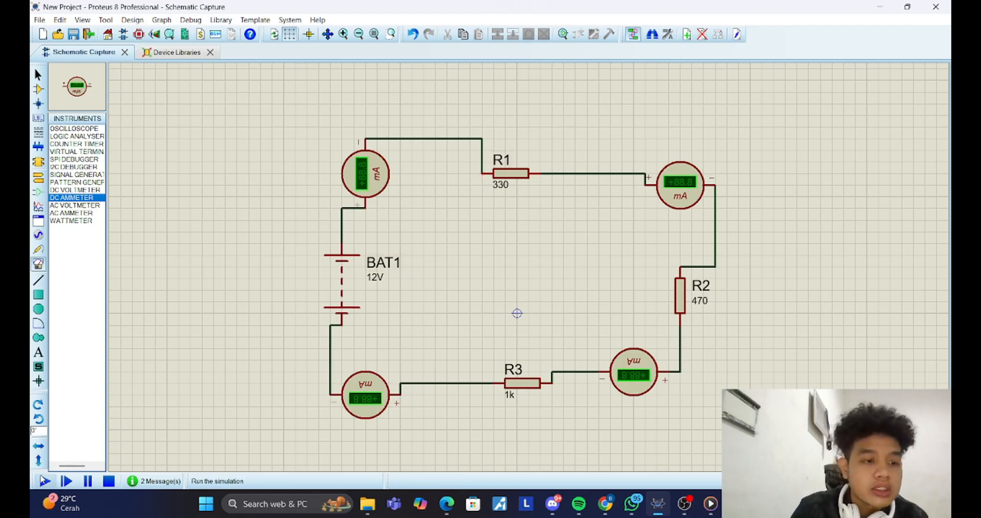
Step: Run the simulation and examine the current readings on the four ammeters
click(44, 481)
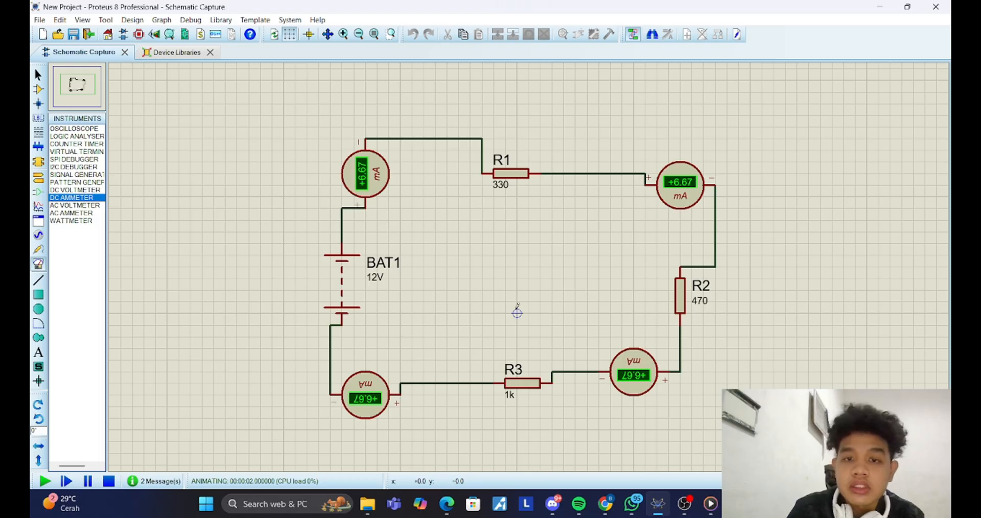
scroll(506, 265, down, 1)
scroll(451, 227, up, 1)
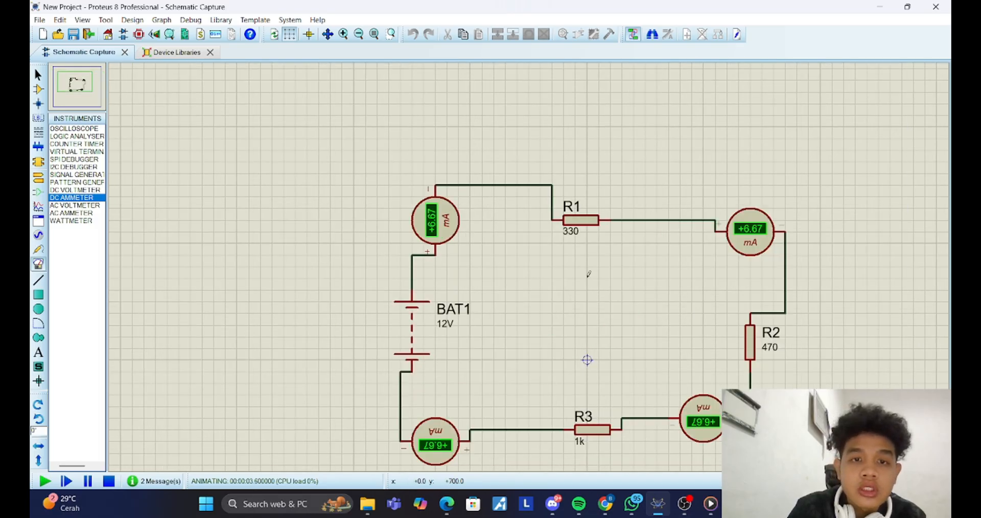
scroll(531, 265, up, 1)
scroll(475, 263, down, 1)
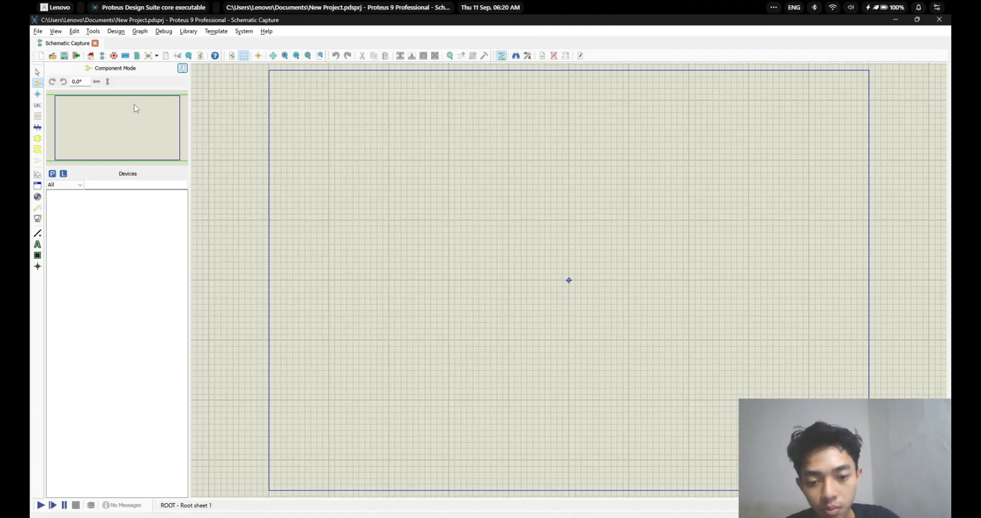
Step: Add the BATTERY DC voltage source from the ACTIVE library and the RES resistor to the new project's device list
click(52, 174)
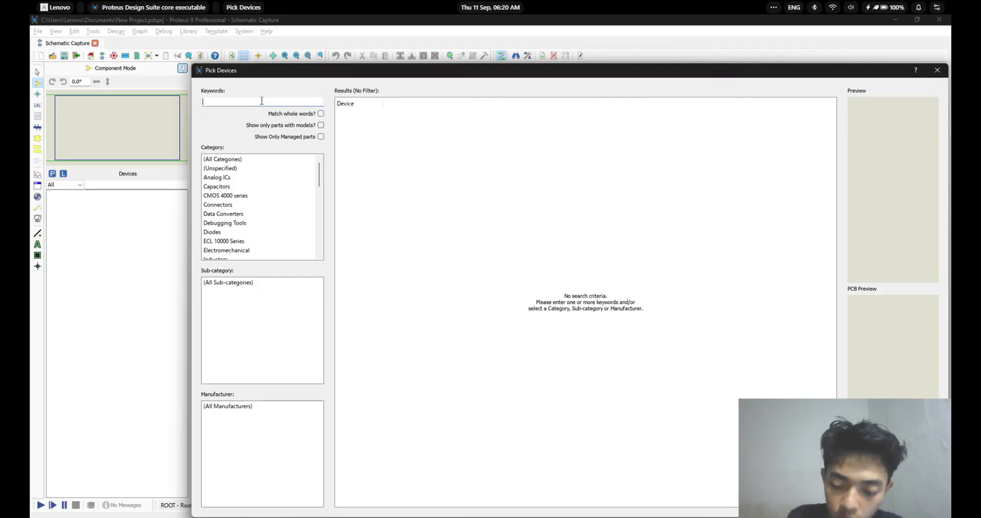
text(batter)
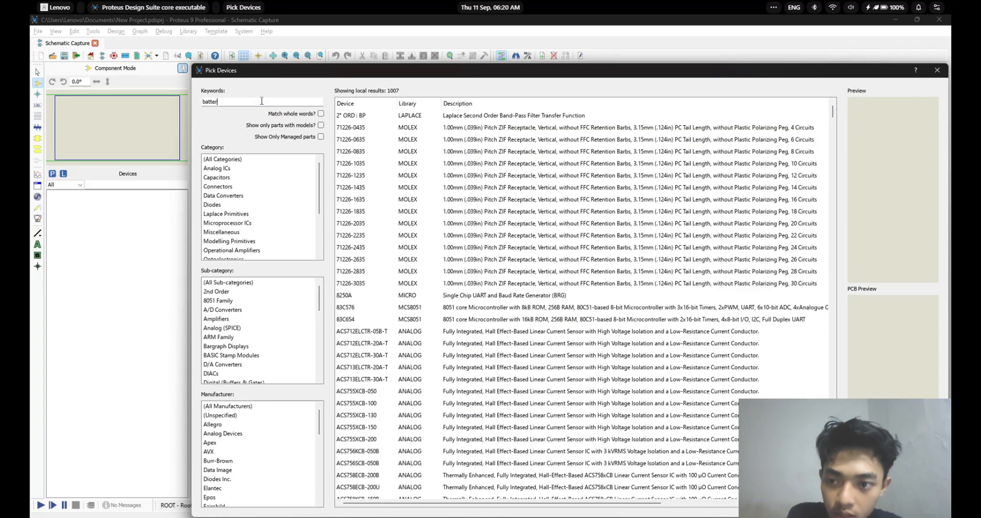
text(y)
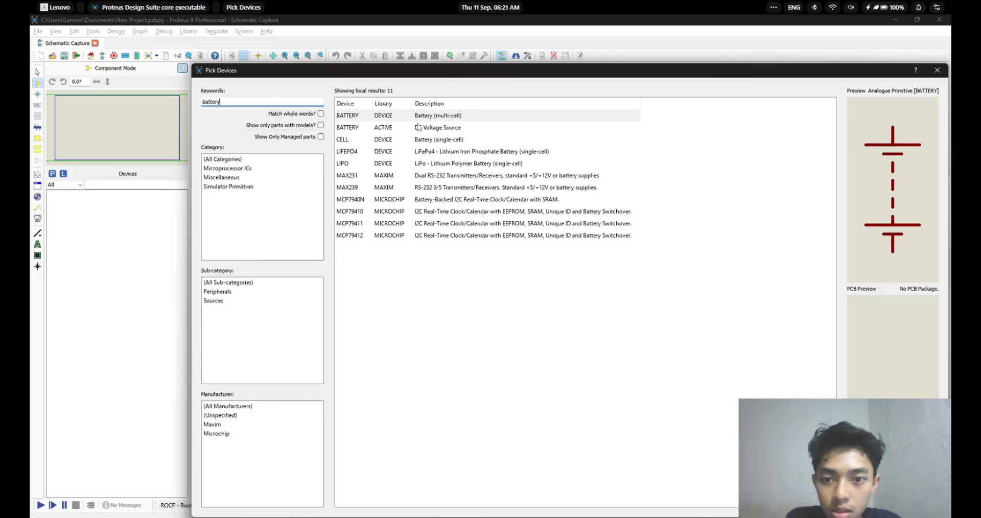
double_click(419, 128)
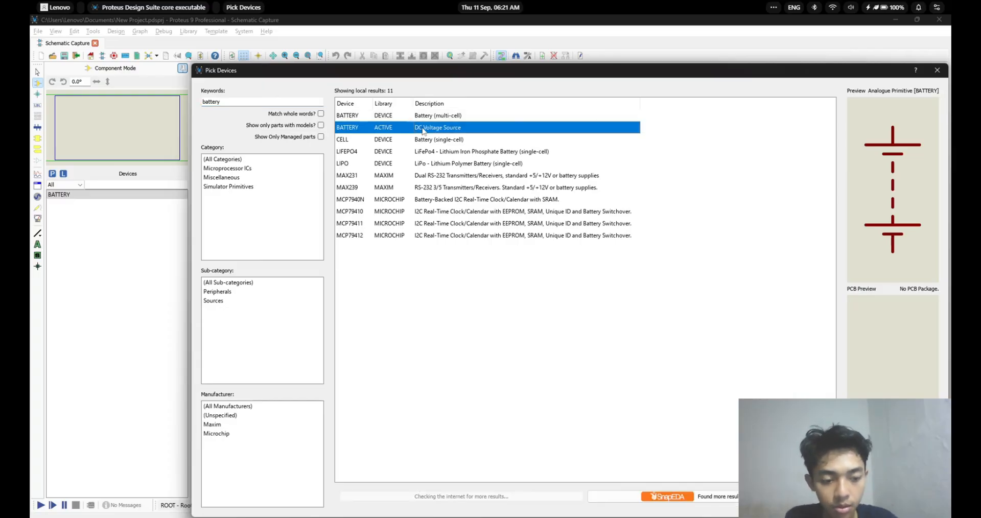
key(Escape)
click(53, 175)
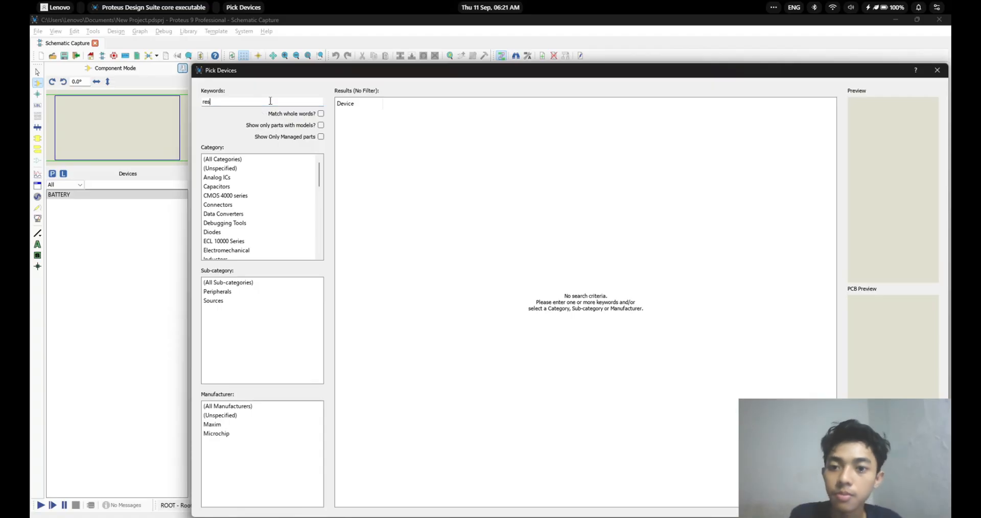
key(Return)
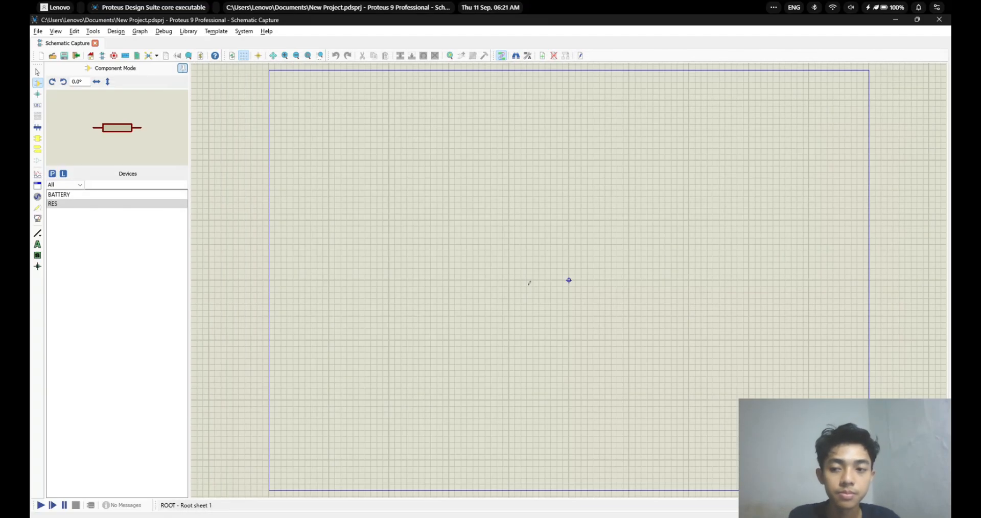
Step: Place the battery and three resistors rotated by 90 degrees side by side in an evenly spaced row across the sheet
click(84, 196)
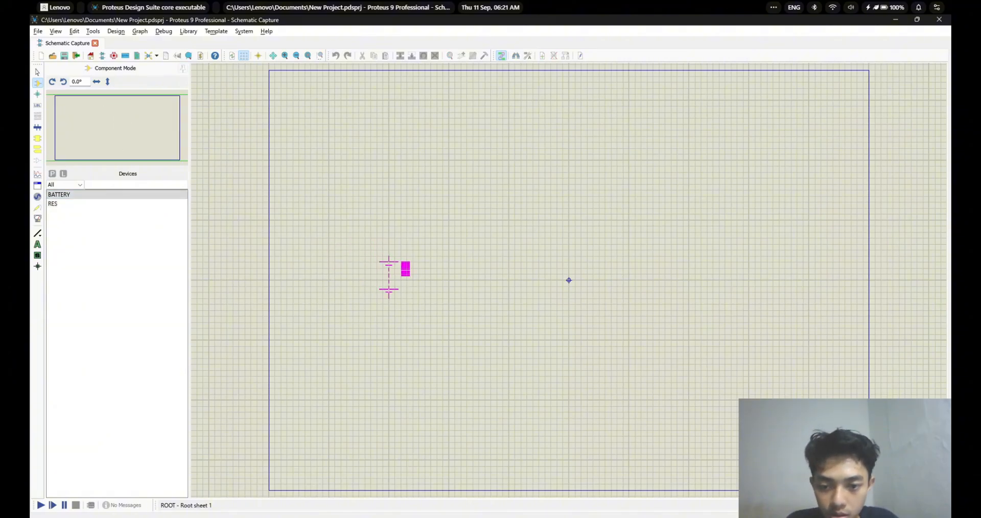
click(388, 275)
click(68, 204)
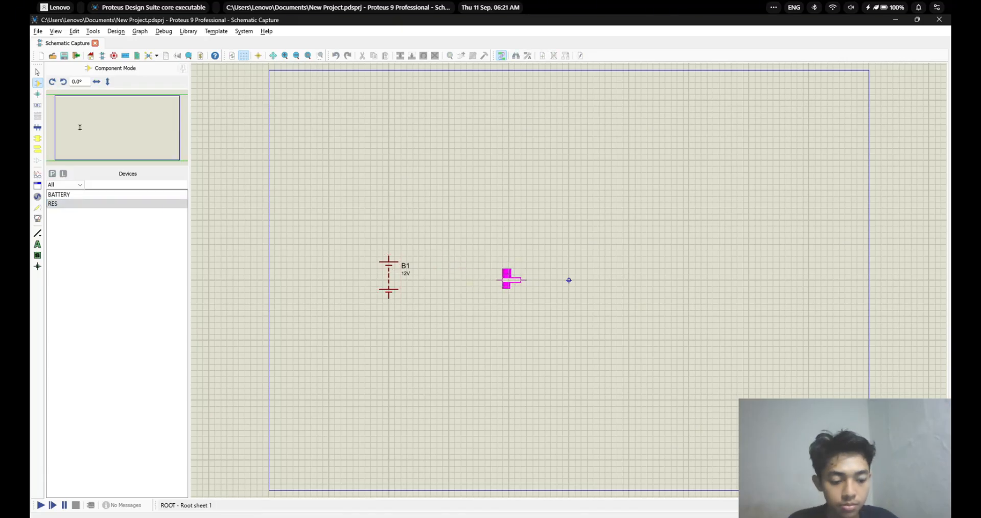
key(KP_Add)
click(513, 279)
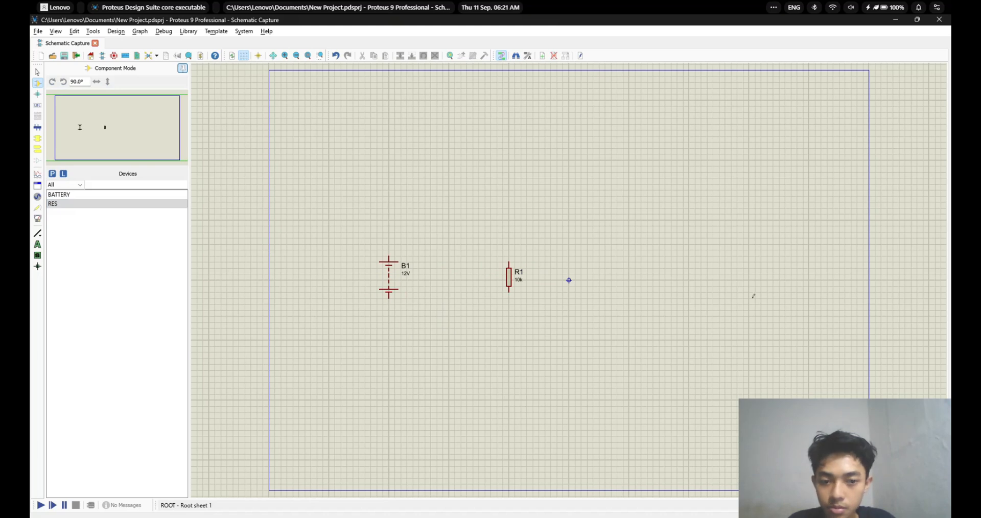
click(632, 280)
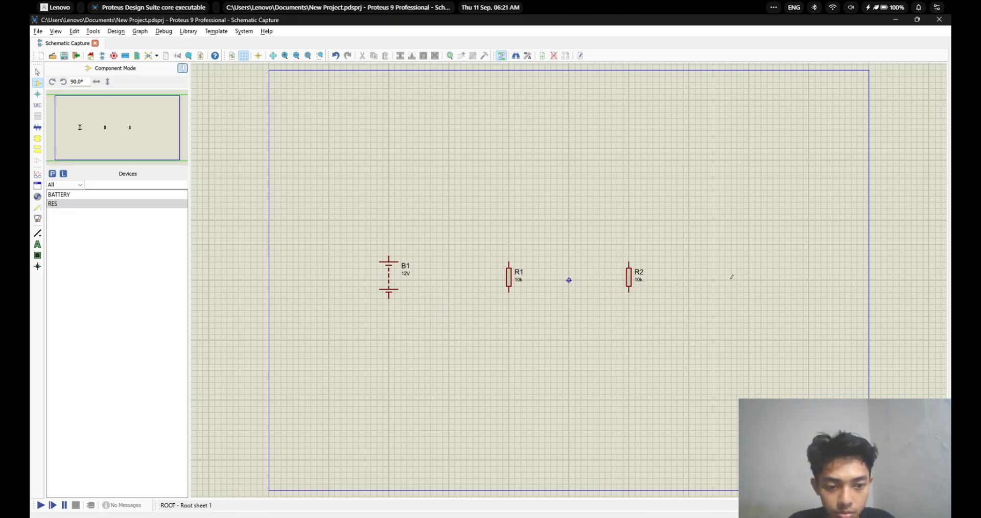
click(748, 279)
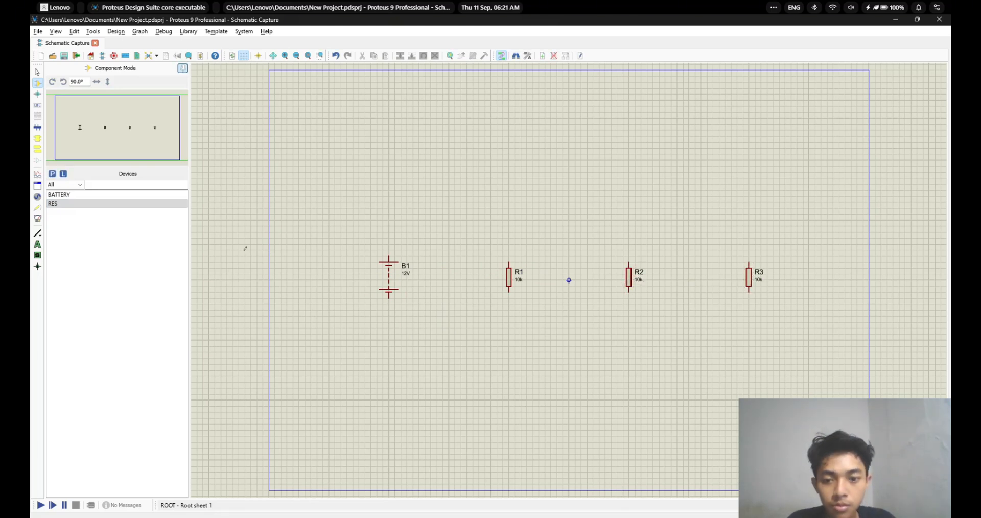
Step: Wire the outer loop from the battery's positive terminal over to resistor R3 and from R3's lower end back to the battery's negative terminal
click(37, 72)
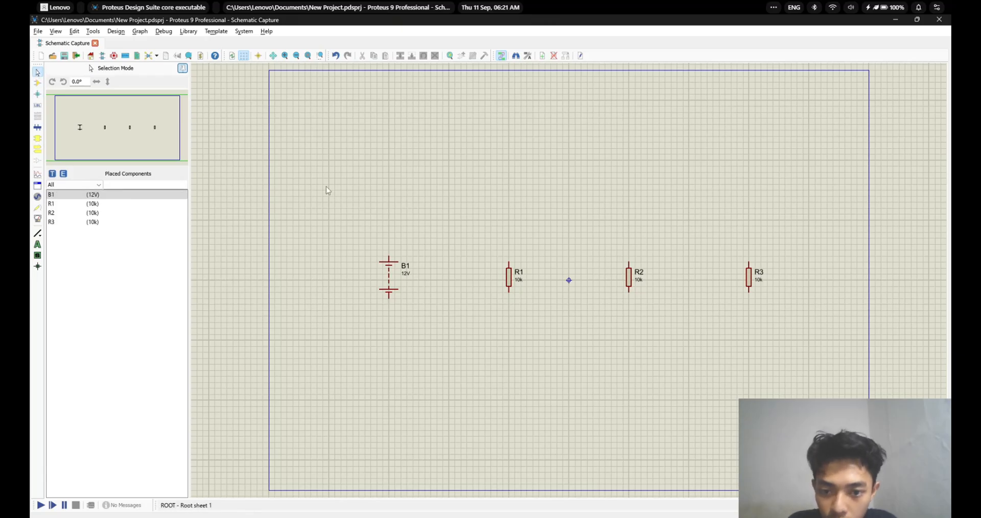
click(389, 256)
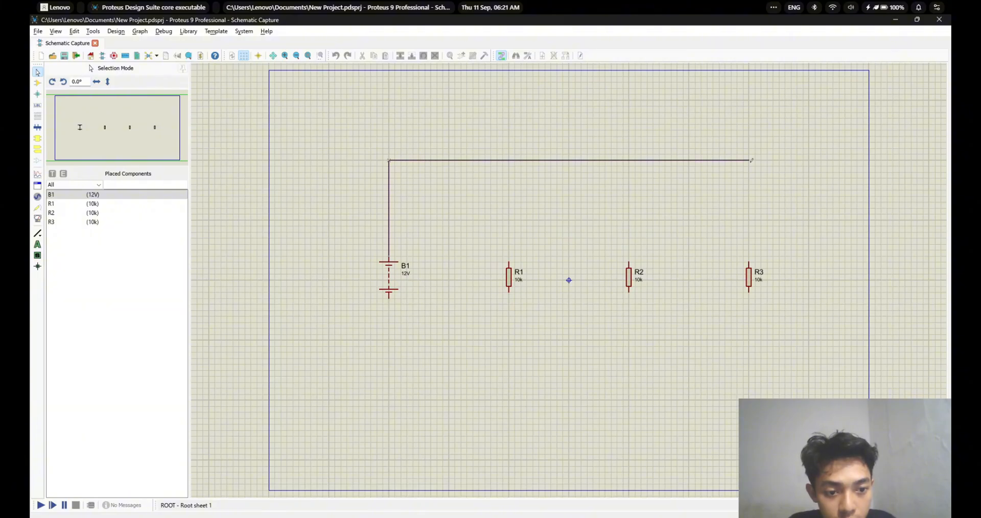
click(749, 263)
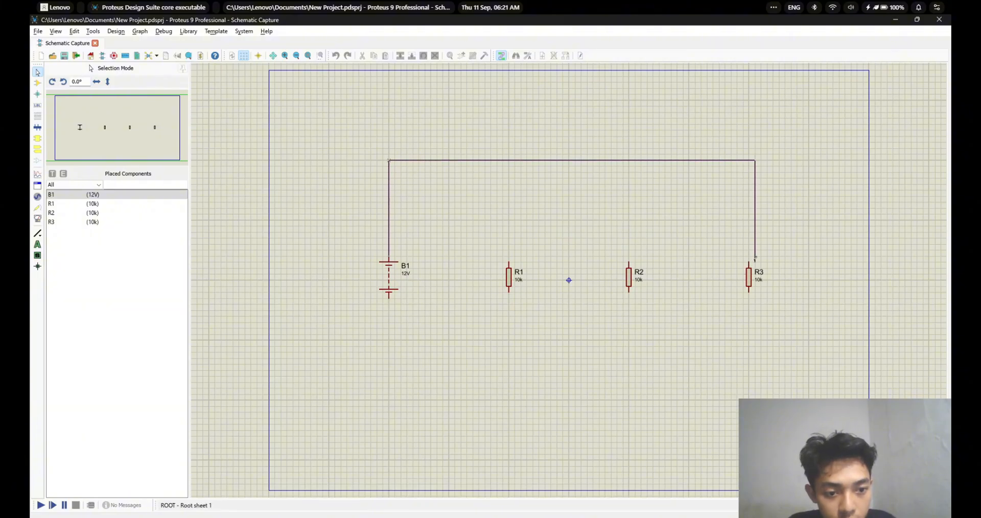
click(749, 291)
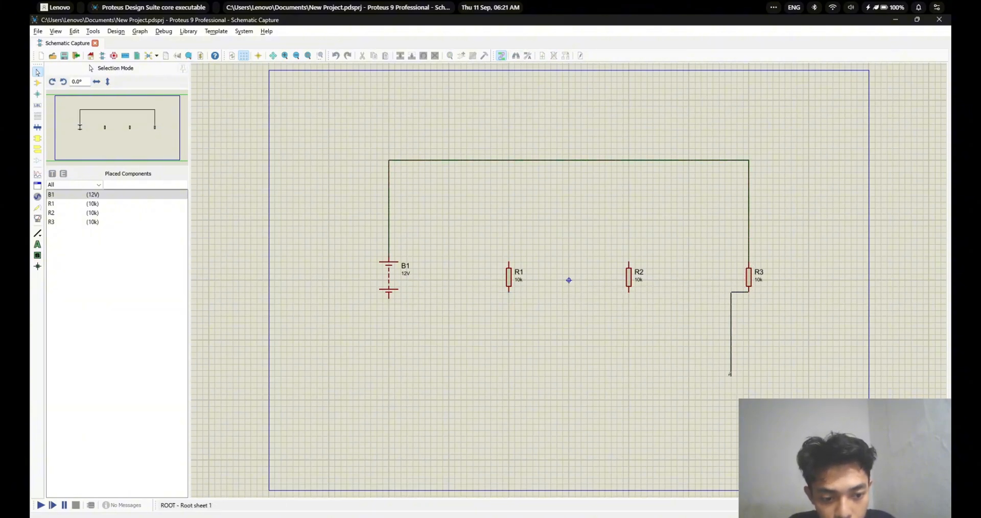
click(749, 399)
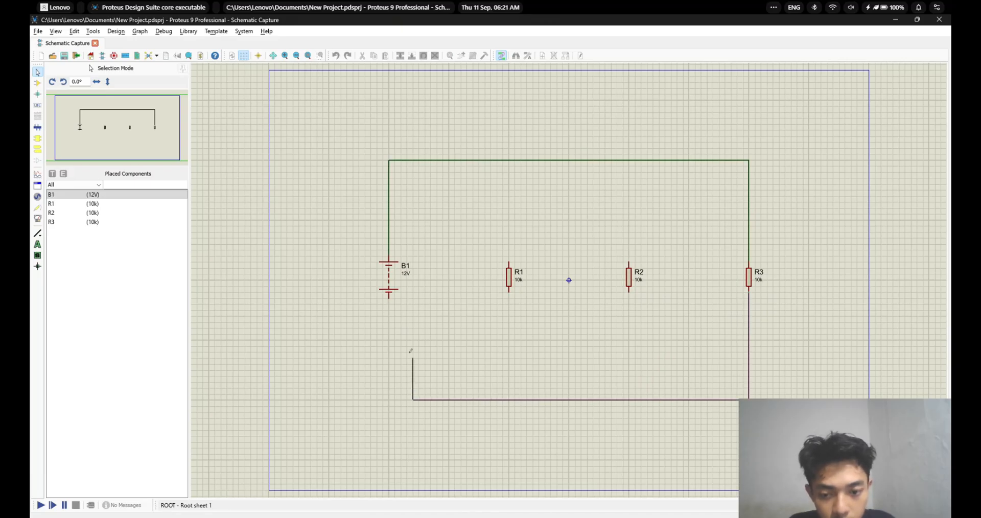
click(389, 299)
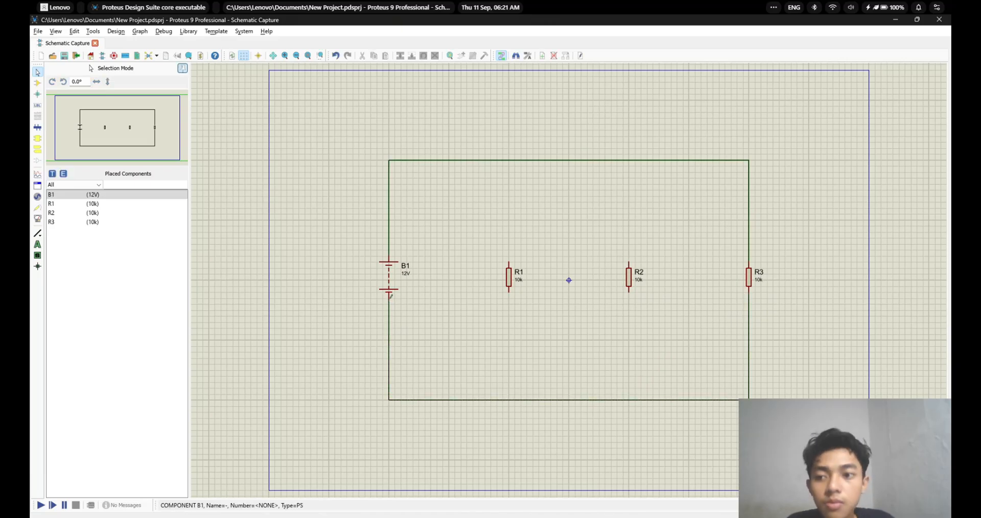
Step: Connect resistor R1 in parallel by wiring its upper end to the top rail and its lower end to the bottom rail
click(509, 262)
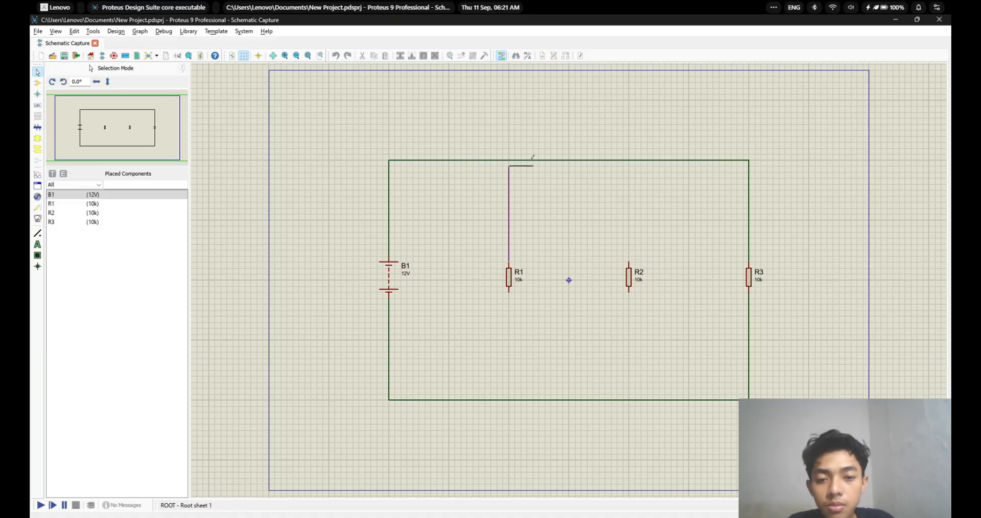
click(509, 160)
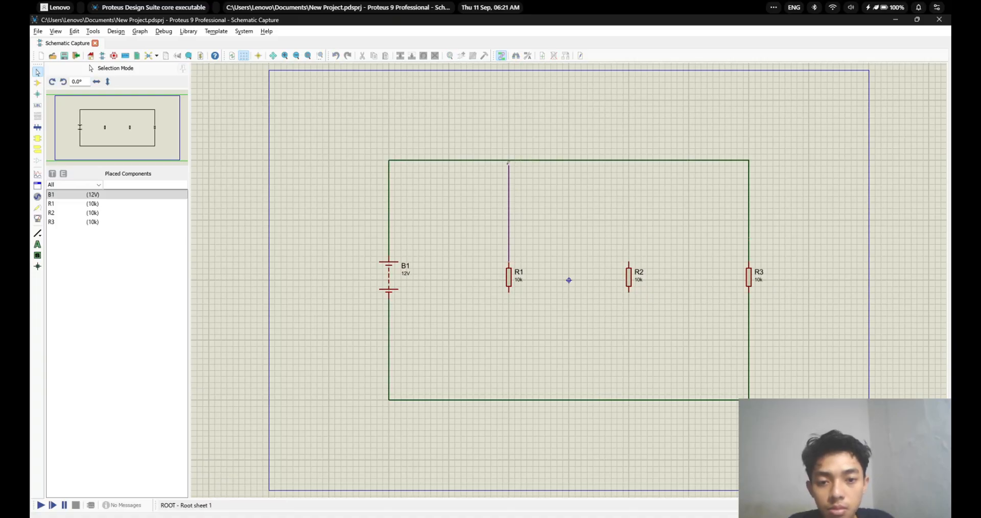
click(509, 161)
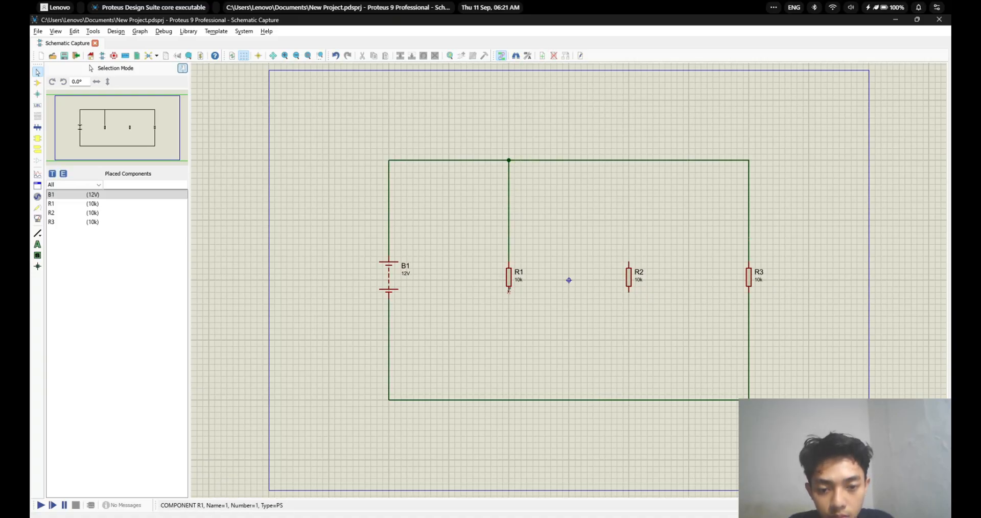
click(509, 291)
click(509, 400)
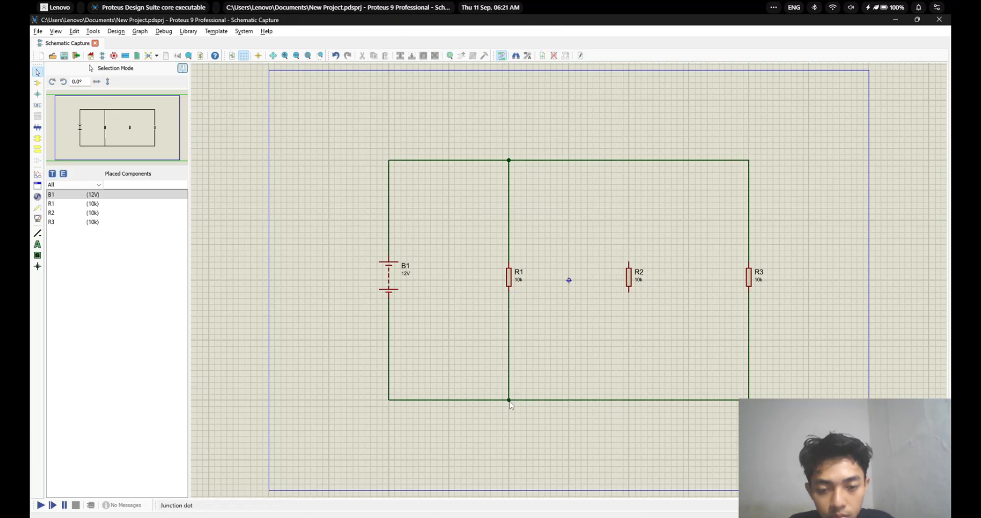
Step: Connect resistor R2 in parallel by wiring both its ends to the top and bottom rails
click(628, 263)
click(628, 161)
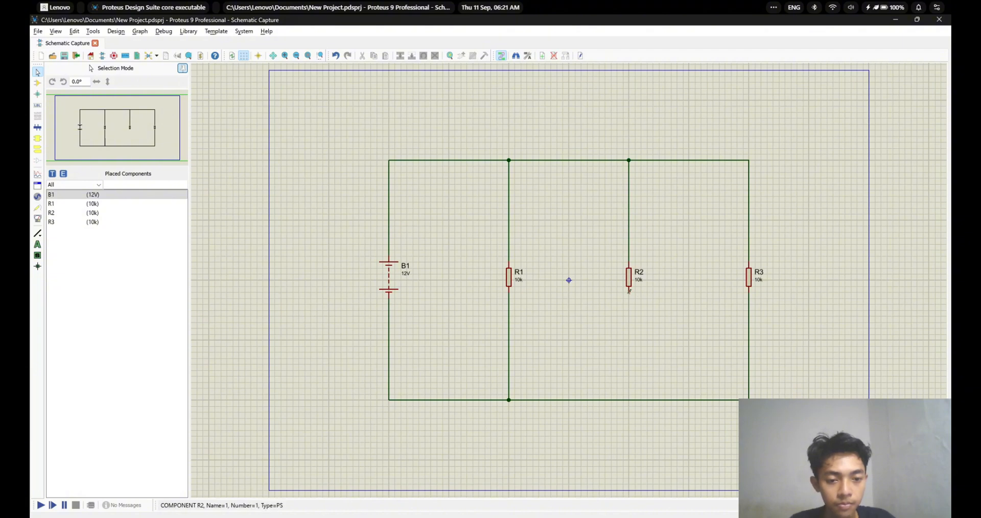
click(629, 291)
click(629, 400)
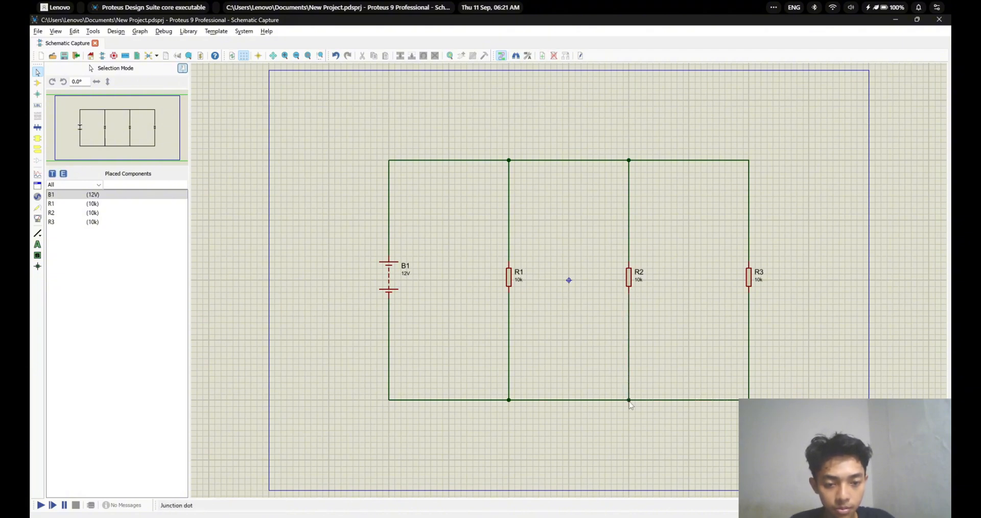
Step: Place three DC voltmeters in the circuit, one to the left of each of the resistors R1, R2 and R3
click(37, 219)
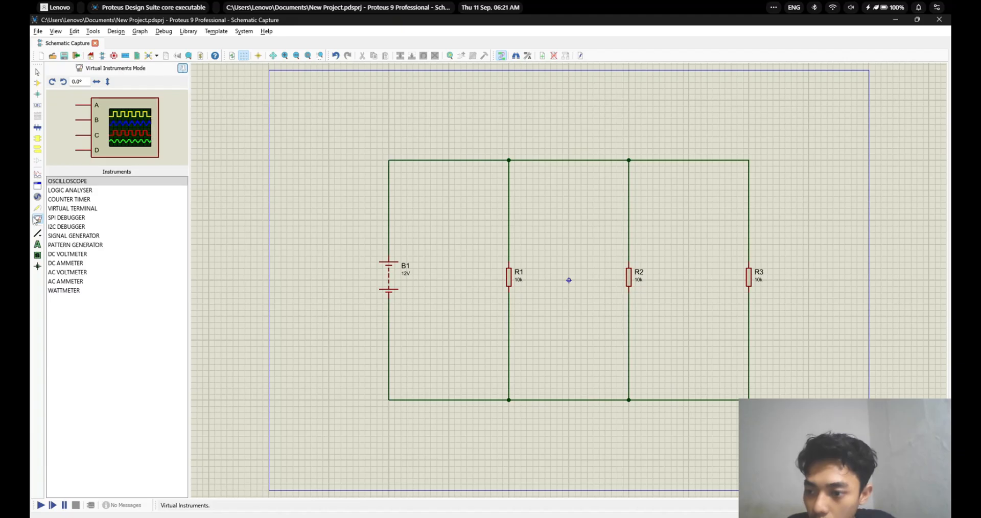
click(98, 256)
click(456, 266)
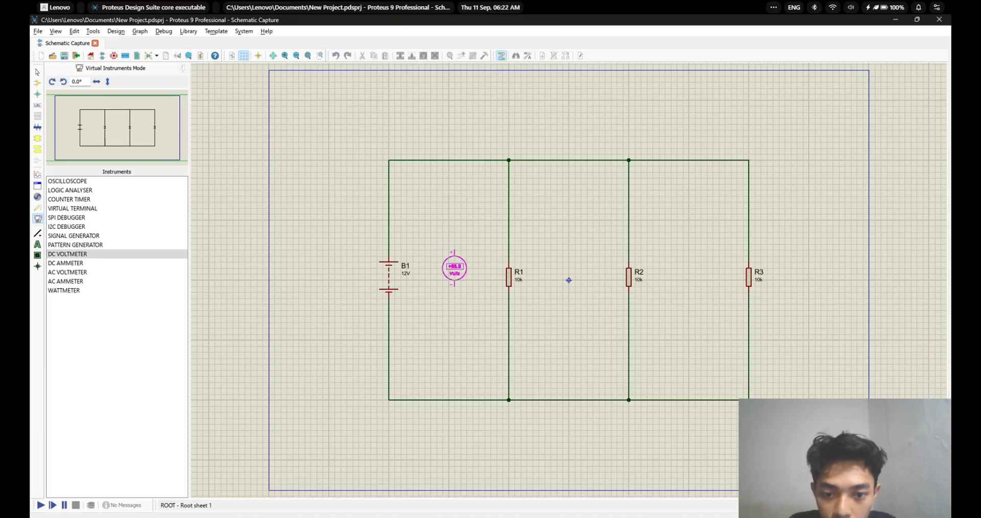
click(461, 280)
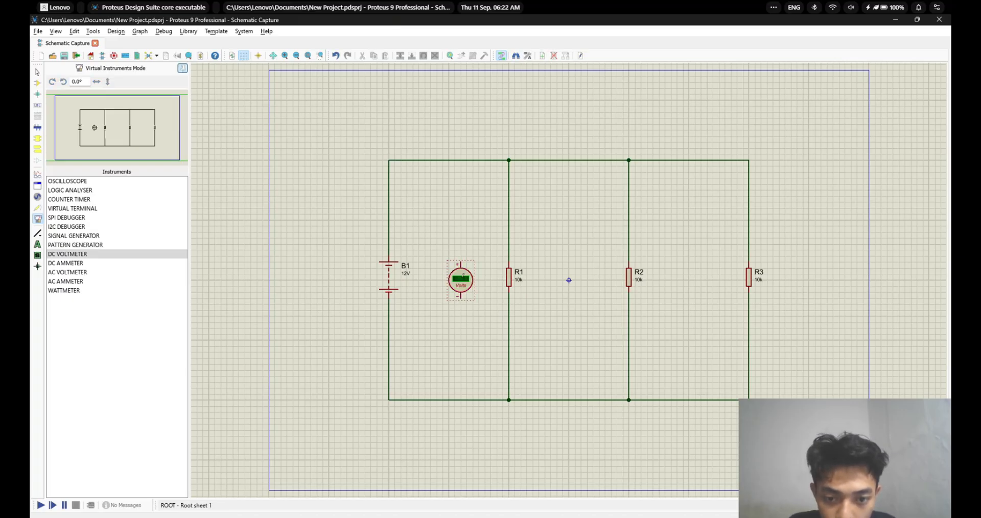
click(594, 280)
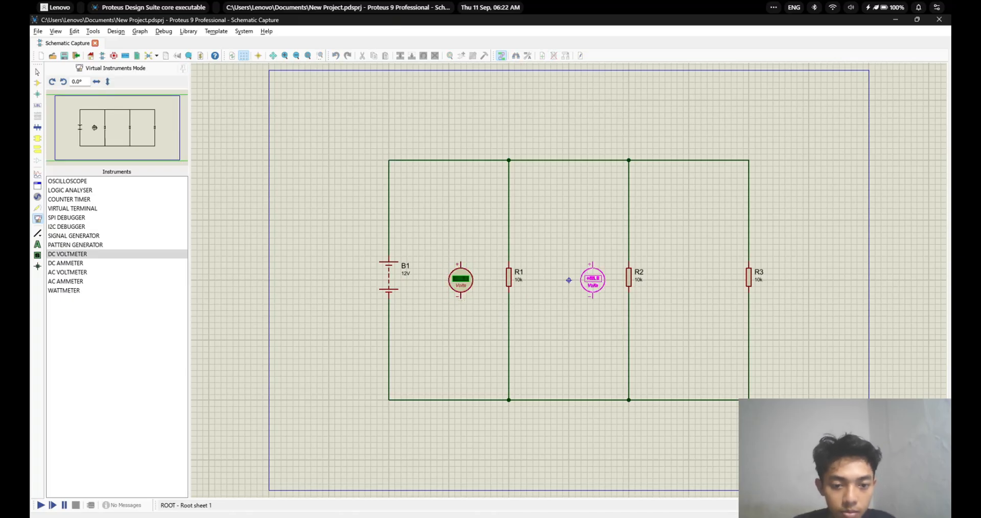
click(587, 280)
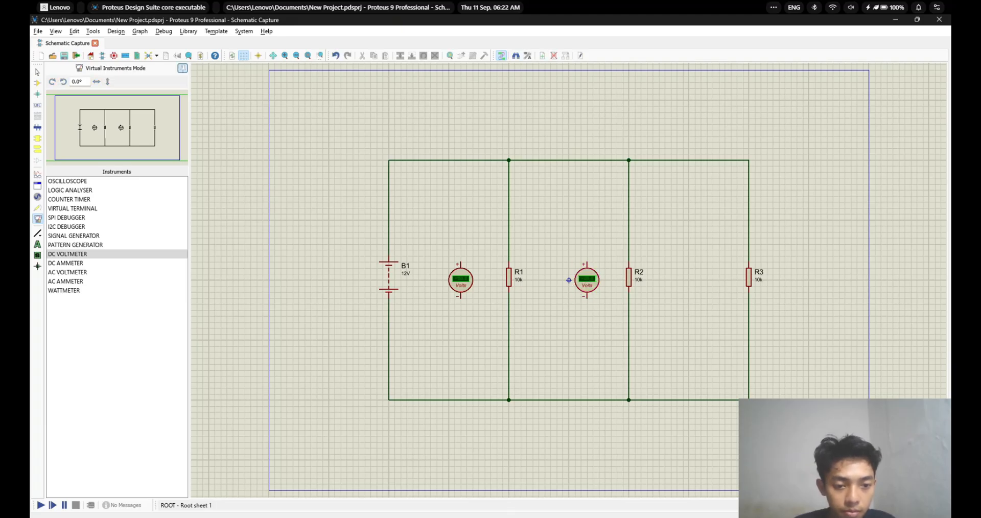
click(724, 280)
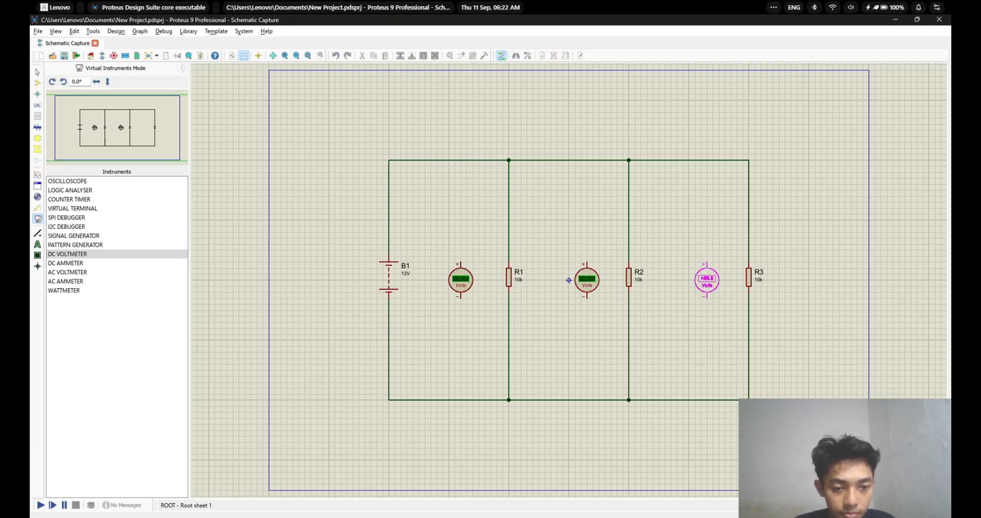
click(707, 280)
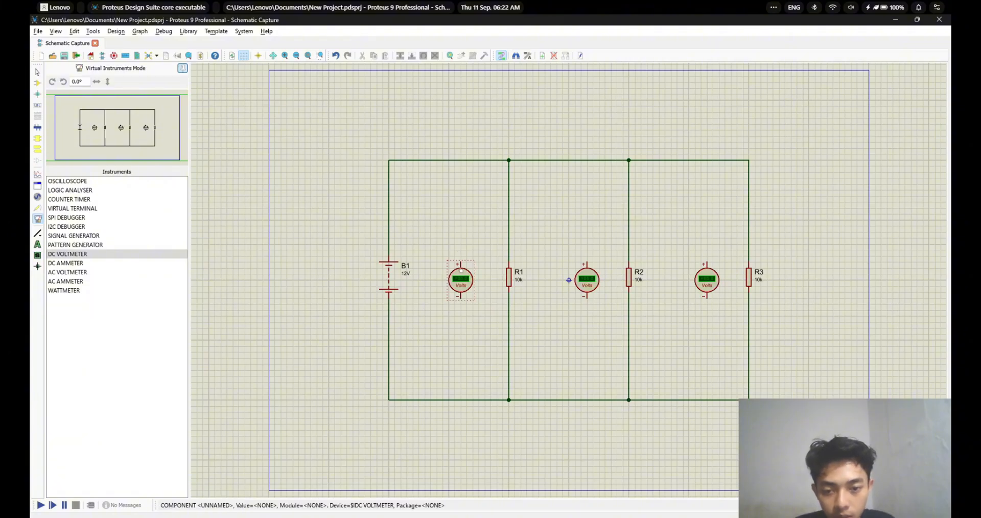
Step: Wire the first voltmeter across R1, its plus terminal to the branch above the resistor and its minus terminal to the branch below
click(461, 262)
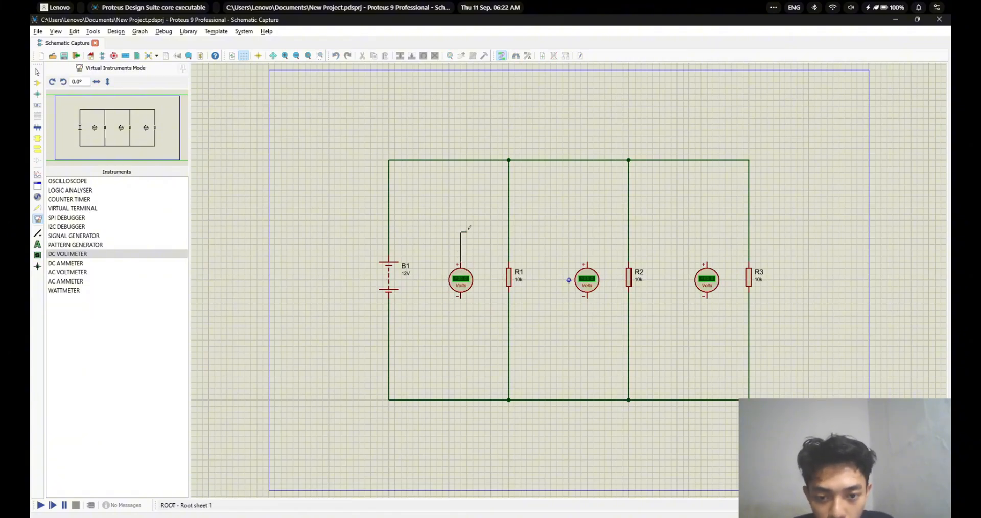
click(509, 220)
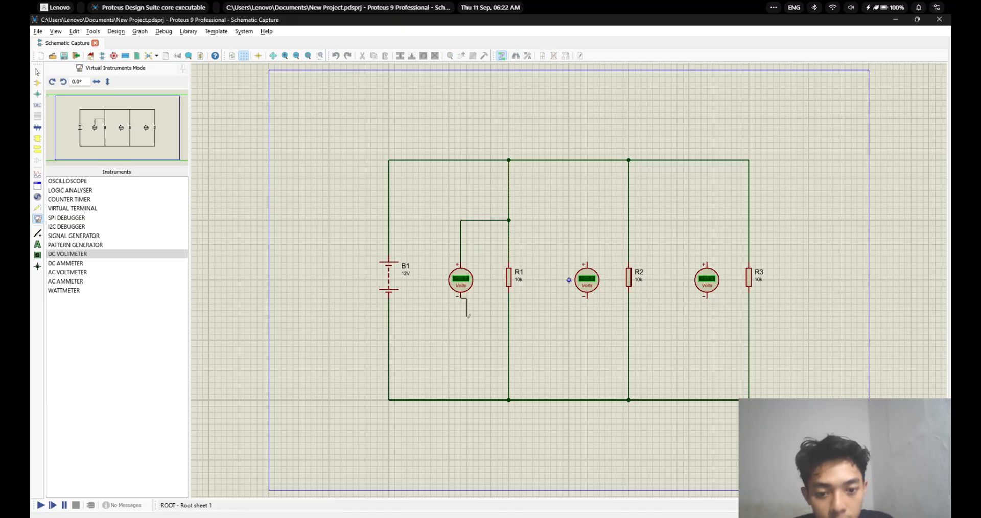
click(461, 298)
click(509, 340)
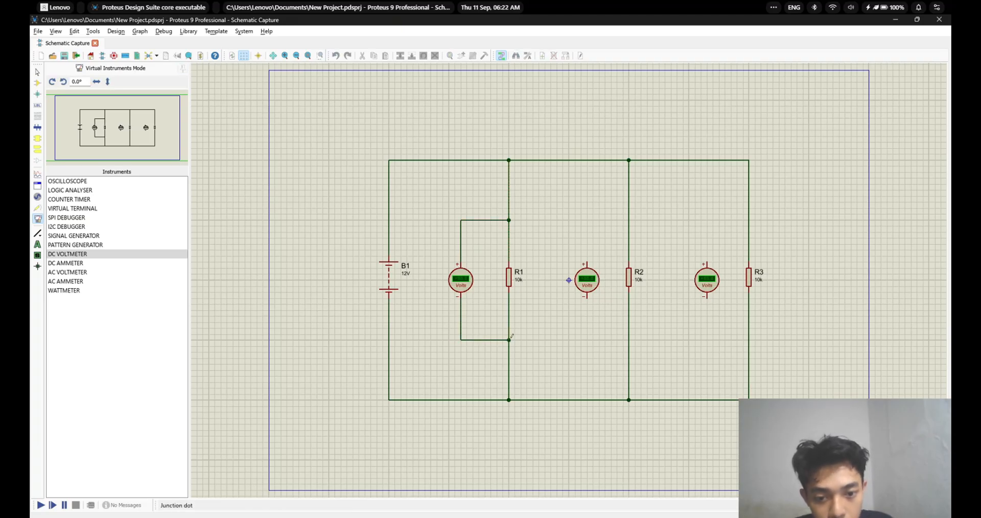
Step: Wire the second voltmeter across R2, plus terminal above the resistor and minus terminal below it
click(587, 262)
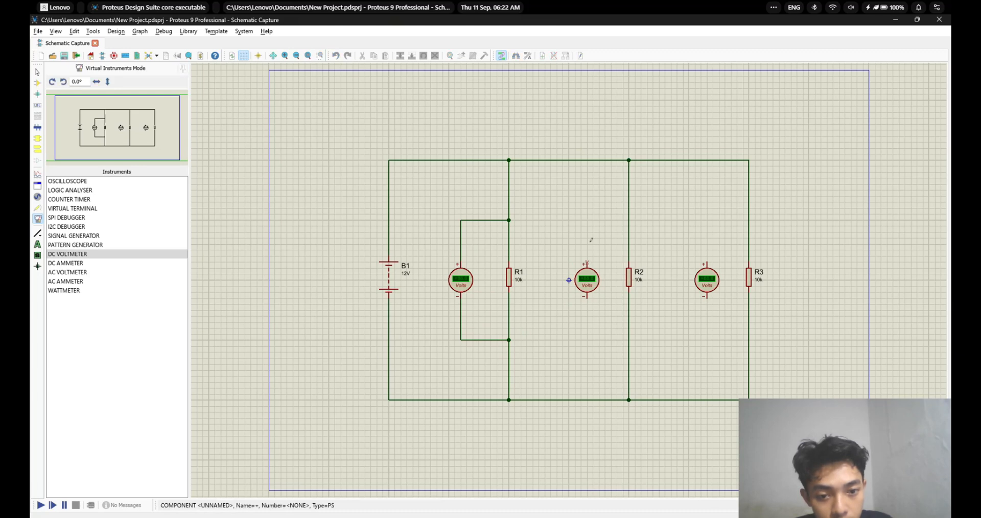
click(629, 220)
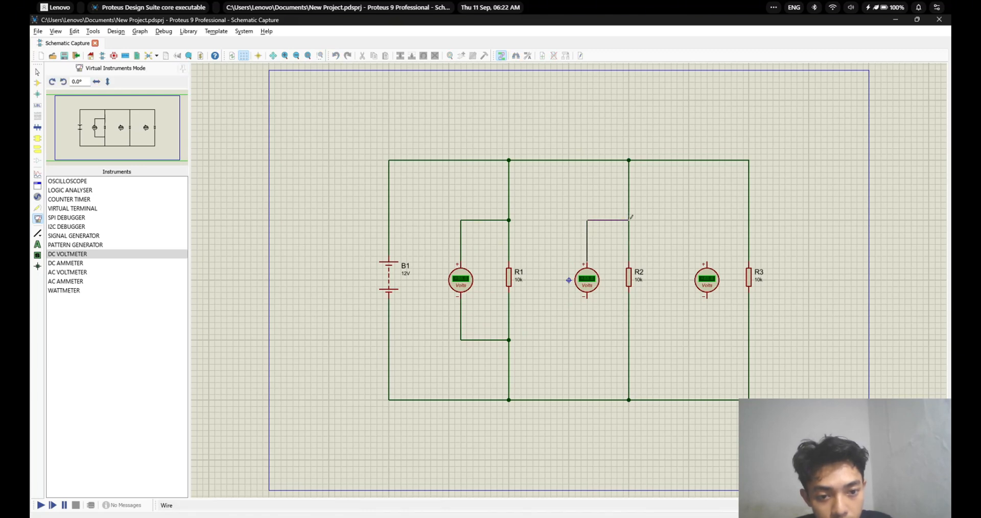
click(587, 297)
click(628, 339)
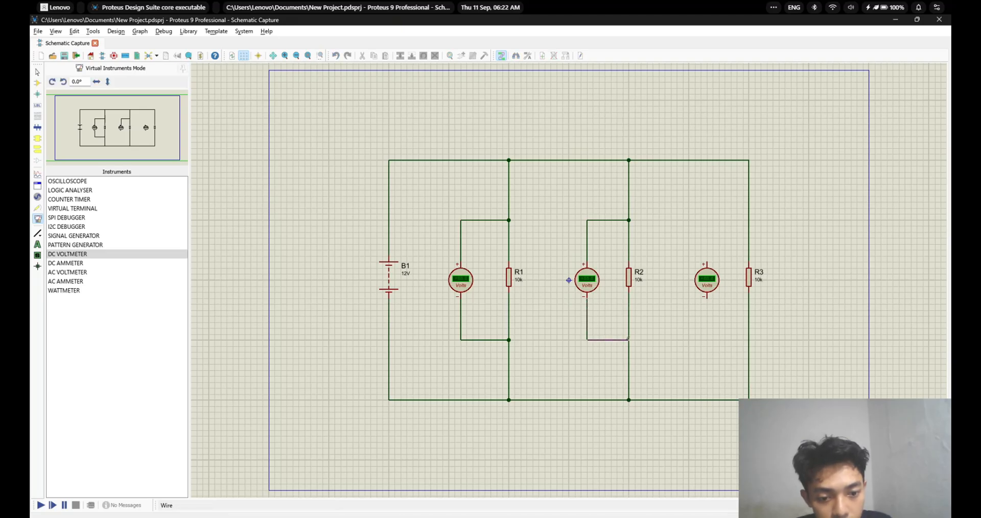
Step: Wire the third voltmeter across R3, plus terminal above the resistor and minus terminal below it
click(707, 263)
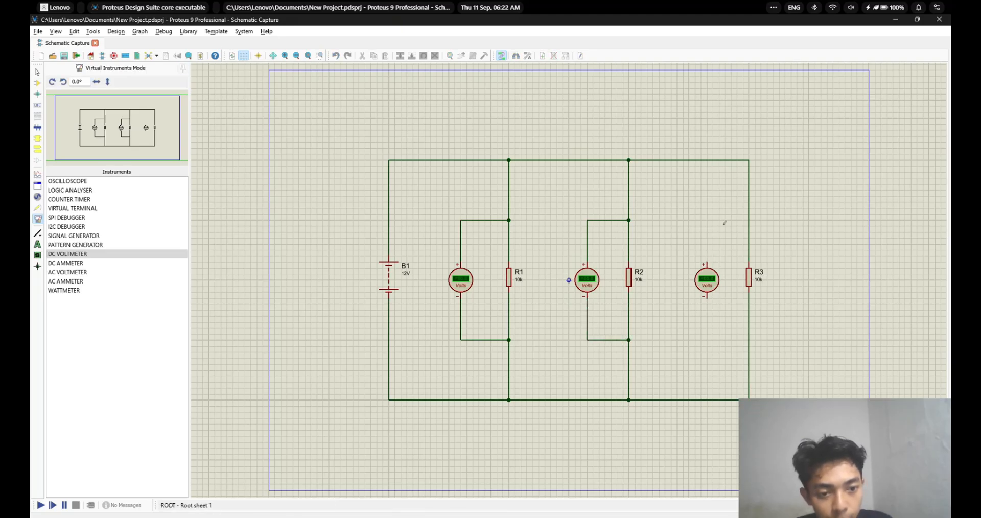
click(749, 221)
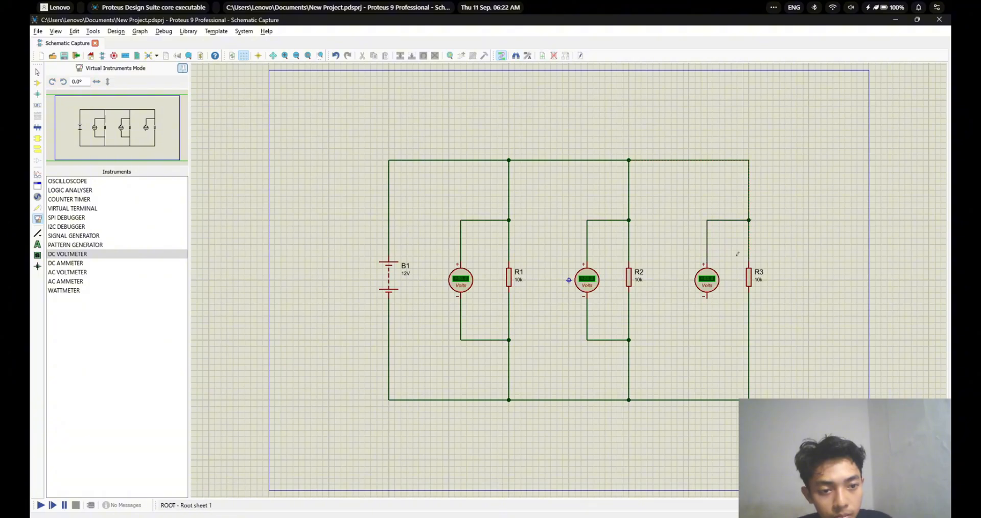
click(707, 297)
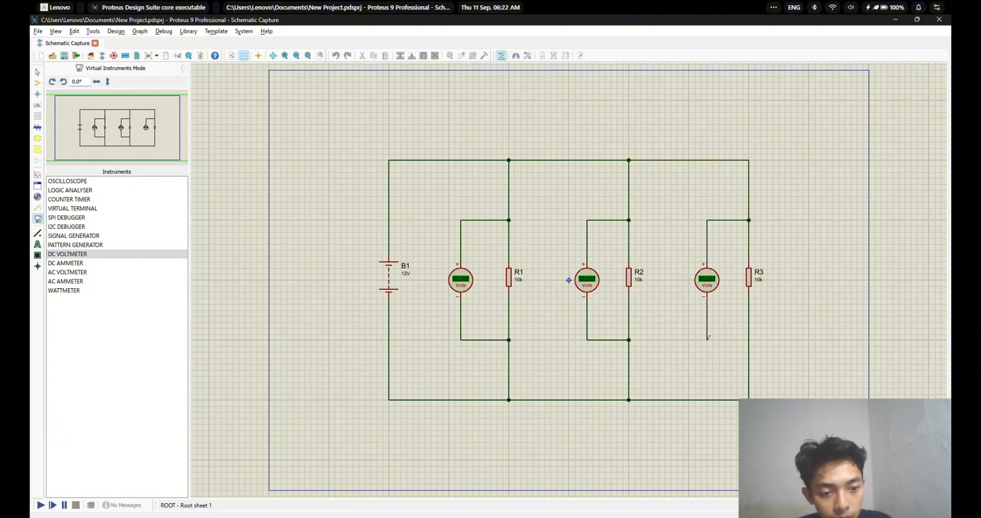
click(751, 339)
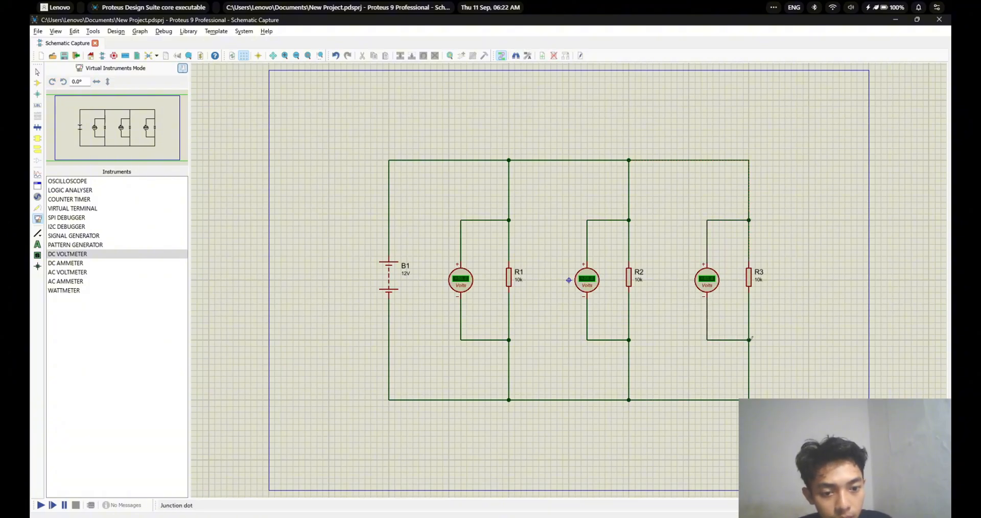
Step: Set the value of battery B1 to 5V
click(37, 72)
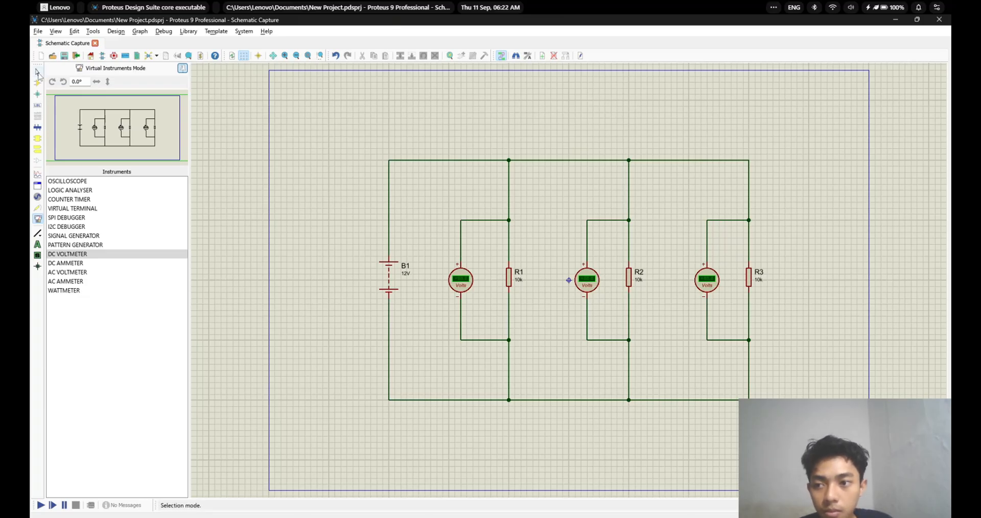
double_click(405, 274)
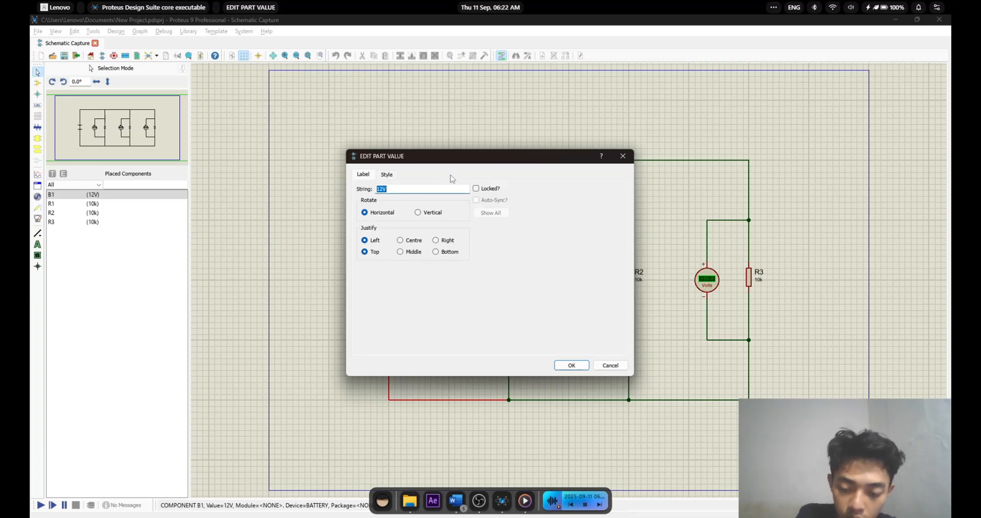
key(Caps_Lock)
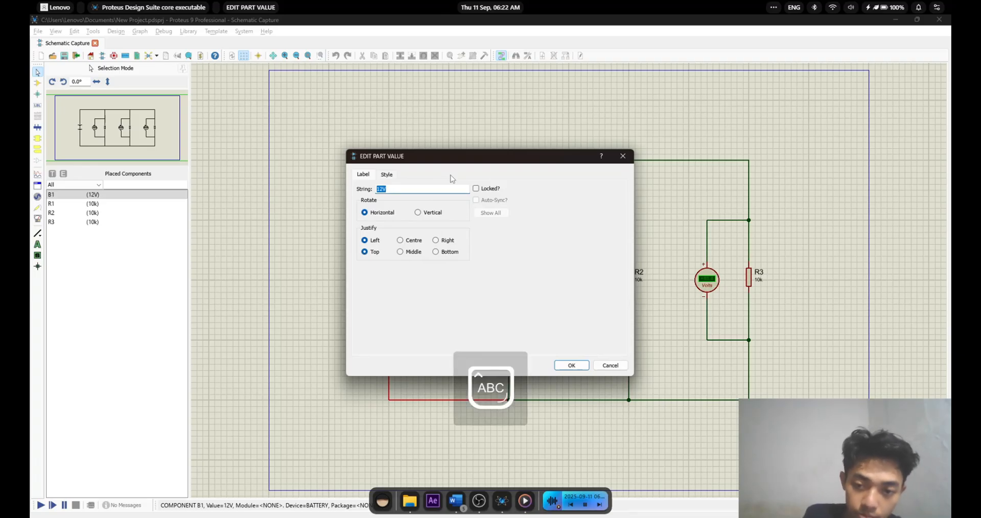
text(5V)
key(Return)
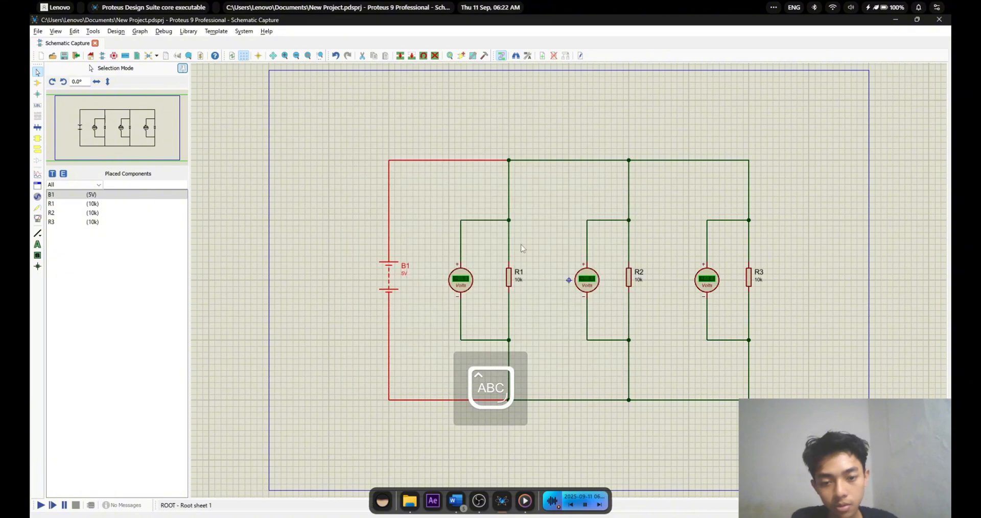
Step: Change the part ID of resistor R1 to 330
double_click(518, 280)
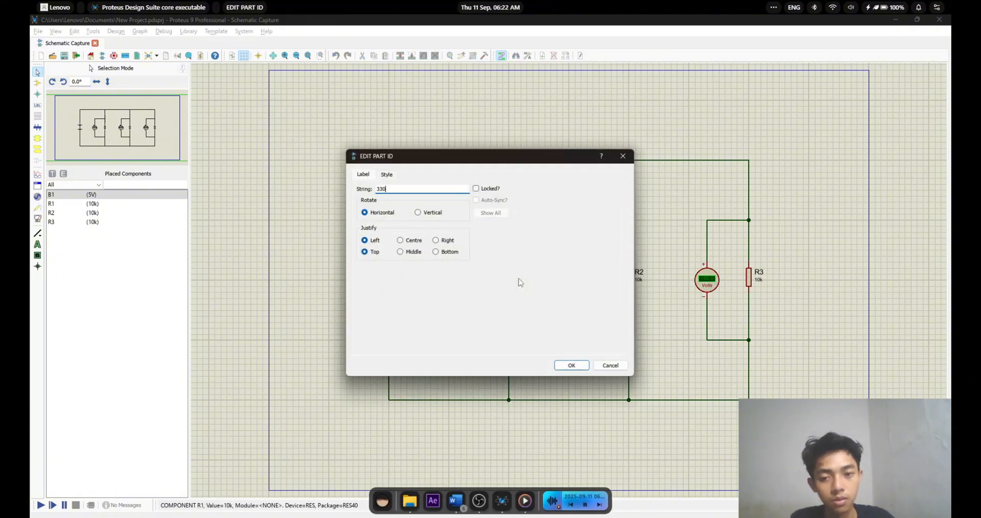
key(Return)
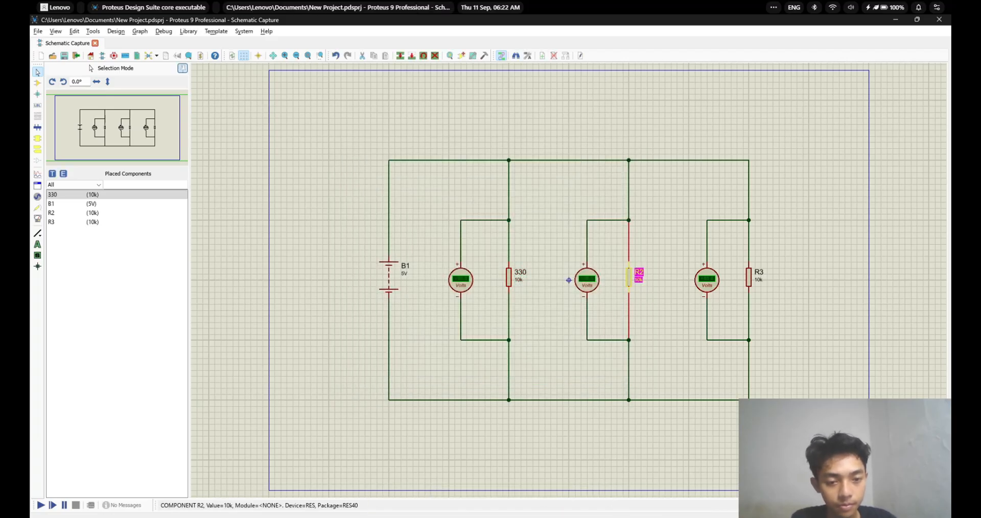
Step: Set the value of resistor R2 to 470 and the value of resistor R3 to 1k
double_click(638, 280)
text(4)
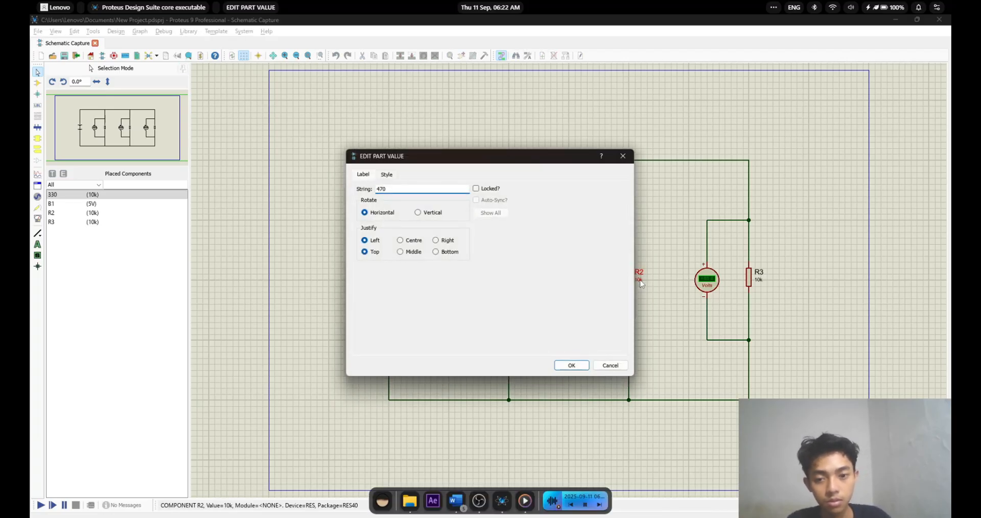
text(70)
key(Return)
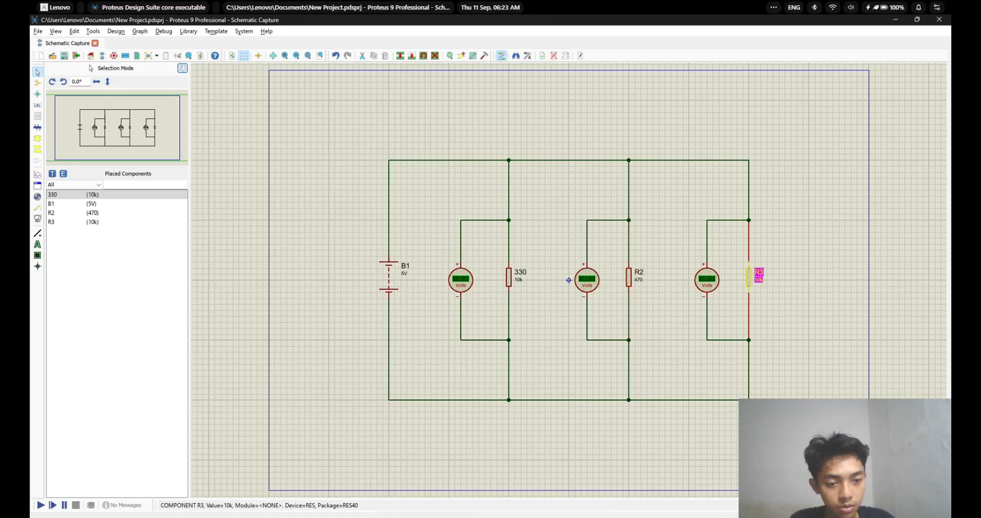
double_click(760, 280)
key(Return)
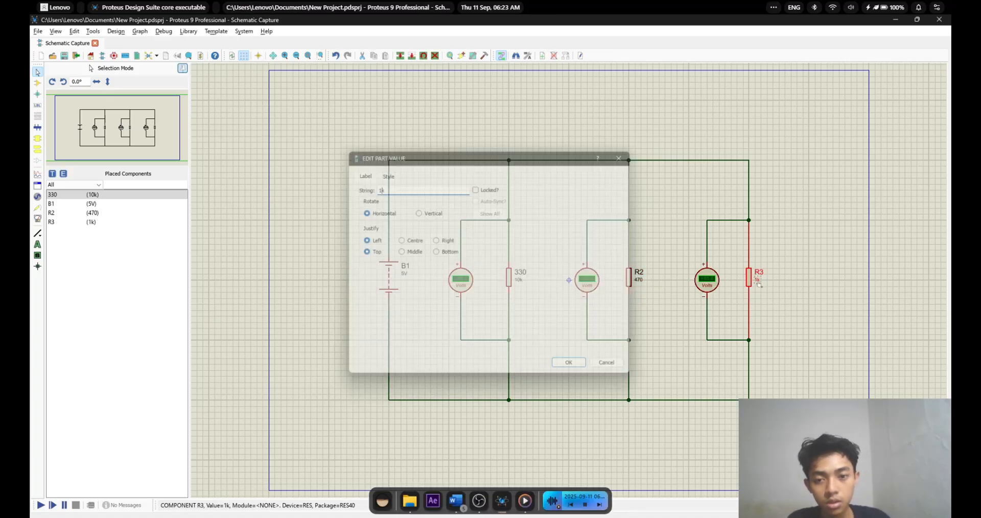
click(608, 318)
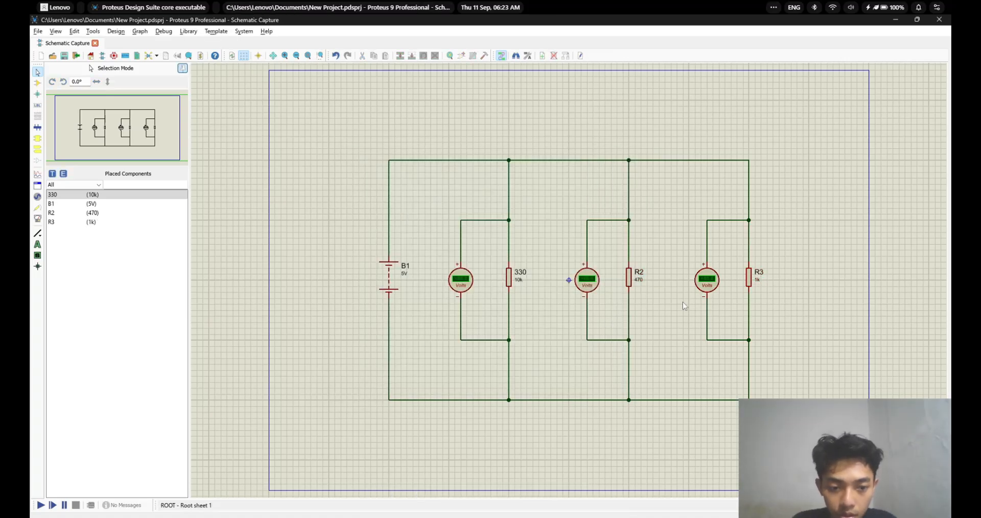
Step: Run the simulation, read the three voltmeters across the resistors, and stop it
scroll(668, 300, up, 1)
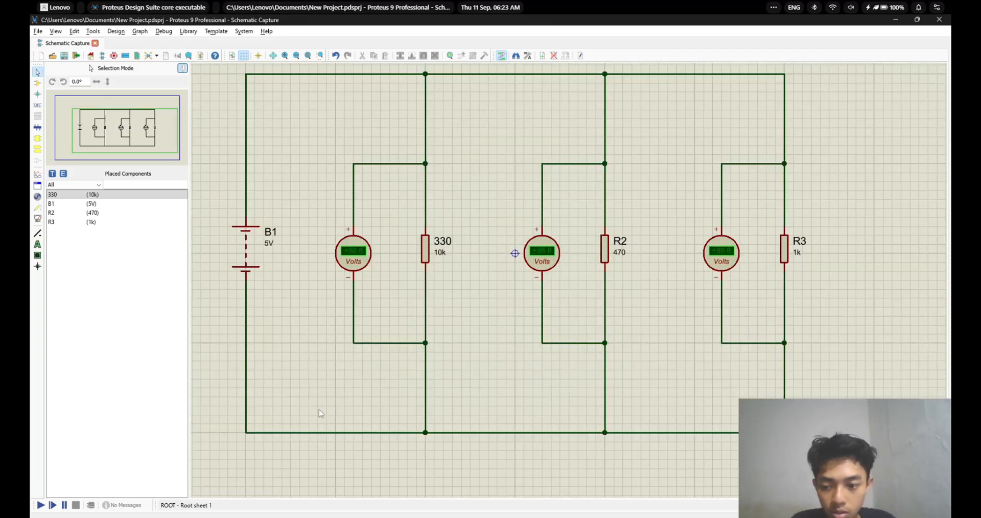
click(41, 505)
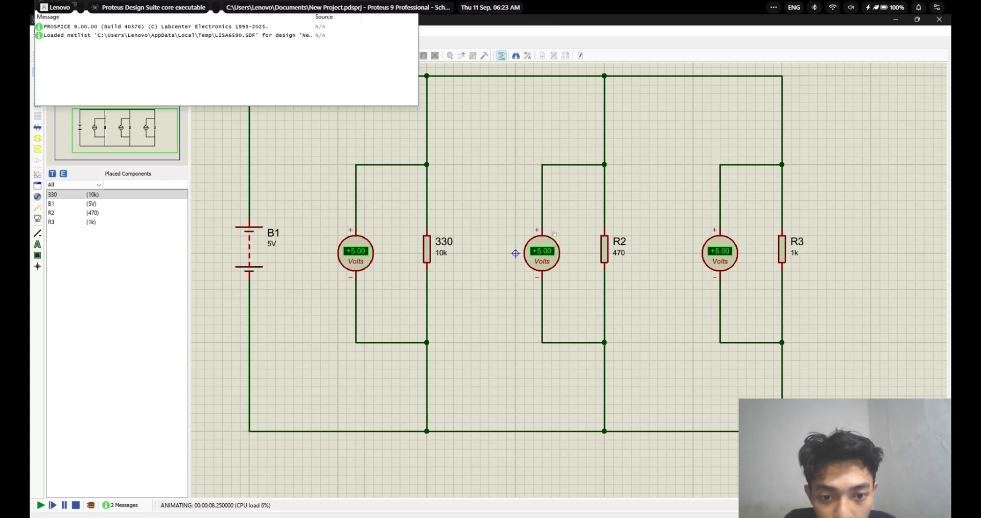
key(F6)
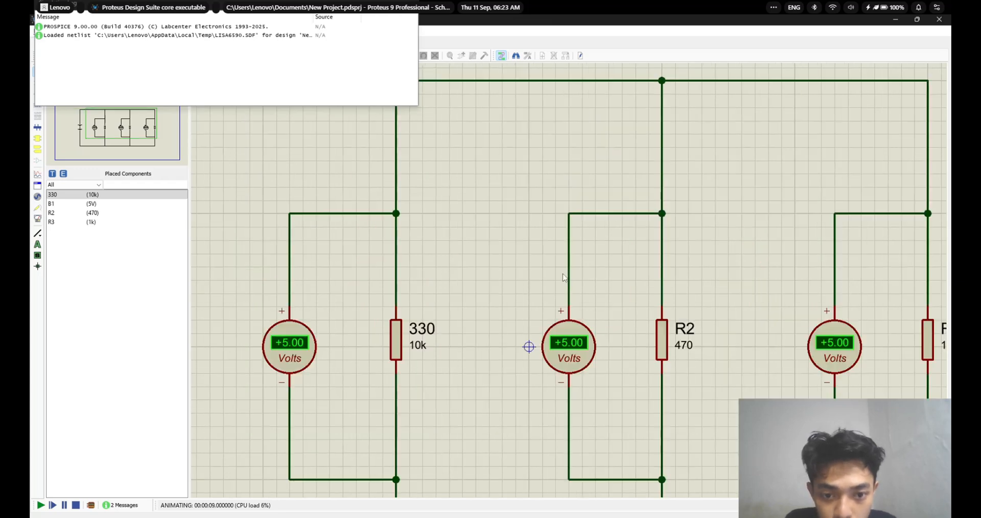
click(76, 505)
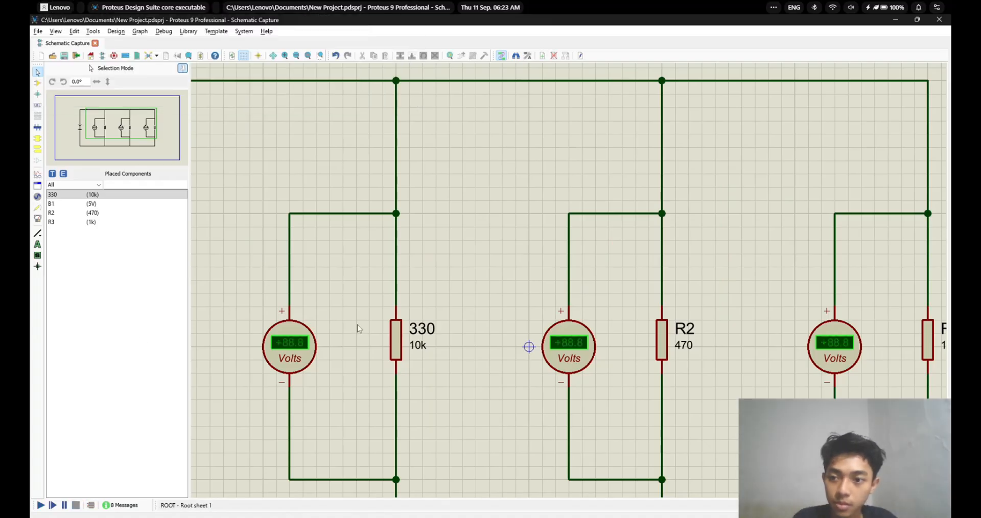
Step: Undo the part value and ID edits, the voltmeter wiring and the voltmeter placements, back to the bare battery and three-resistor circuit
scroll(413, 320, down, 1)
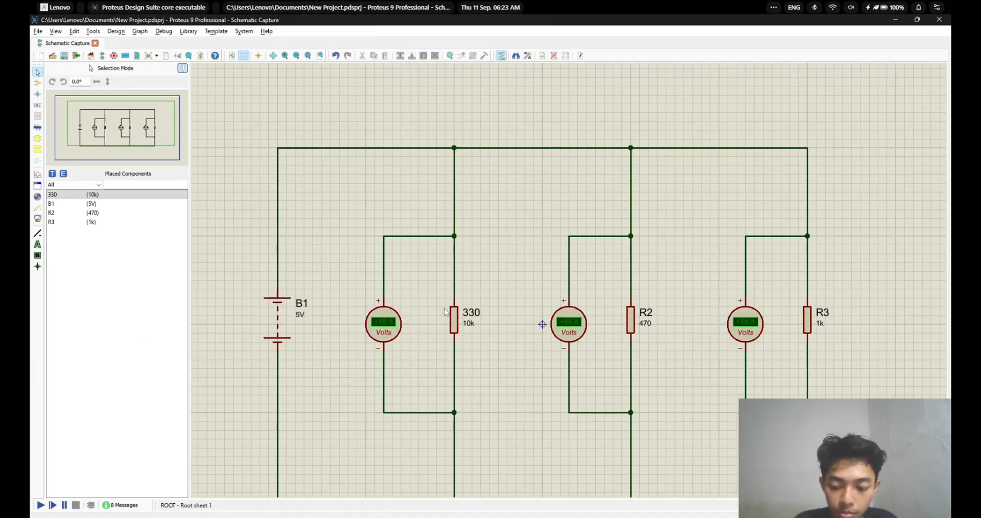
key(ctrl+z)
key(ctrl+z)
key(ctrl+z)
key(ctrl+z)
key(ctrl+z)
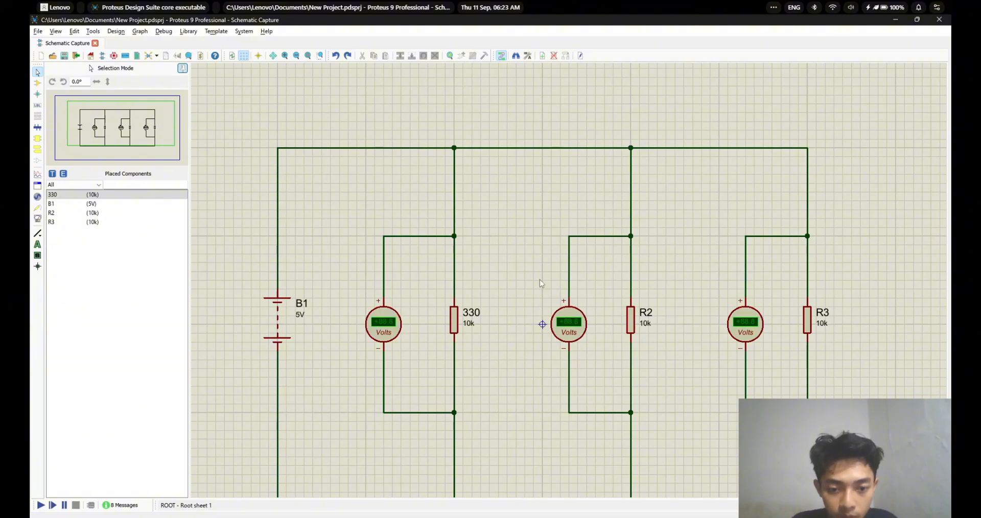
key(ctrl+z)
key(ctrl+z)
key(ctrl+z)
key(ctrl+z)
key(ctrl+z)
key(ctrl+z)
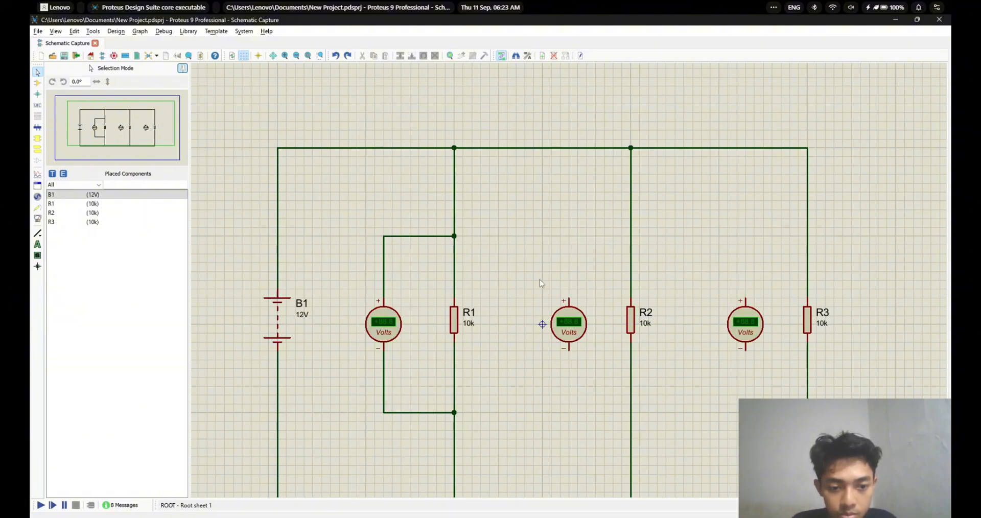
key(ctrl+z)
key(ctrl+z)
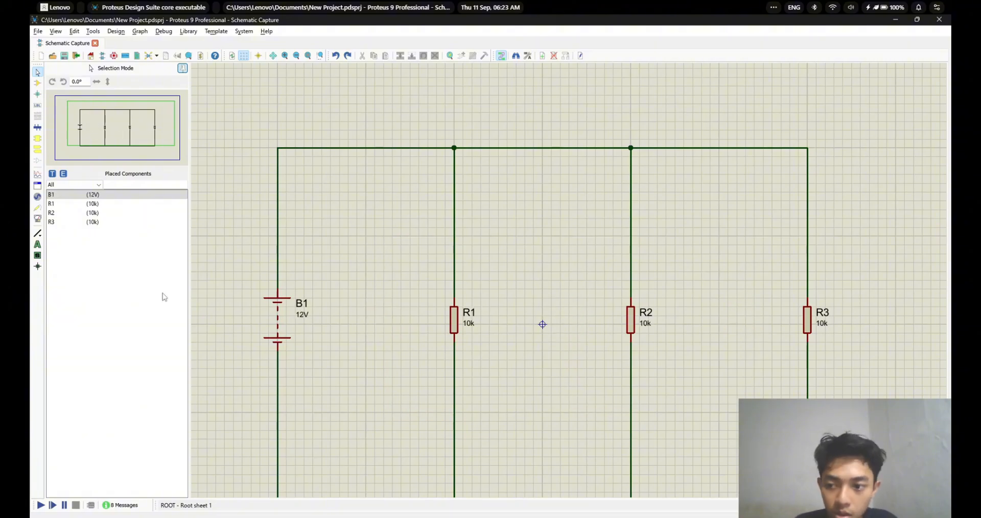
Step: Insert a DC ammeter in series on the upper wire between battery B1 and the R1 branch, plus terminal towards the battery
click(38, 217)
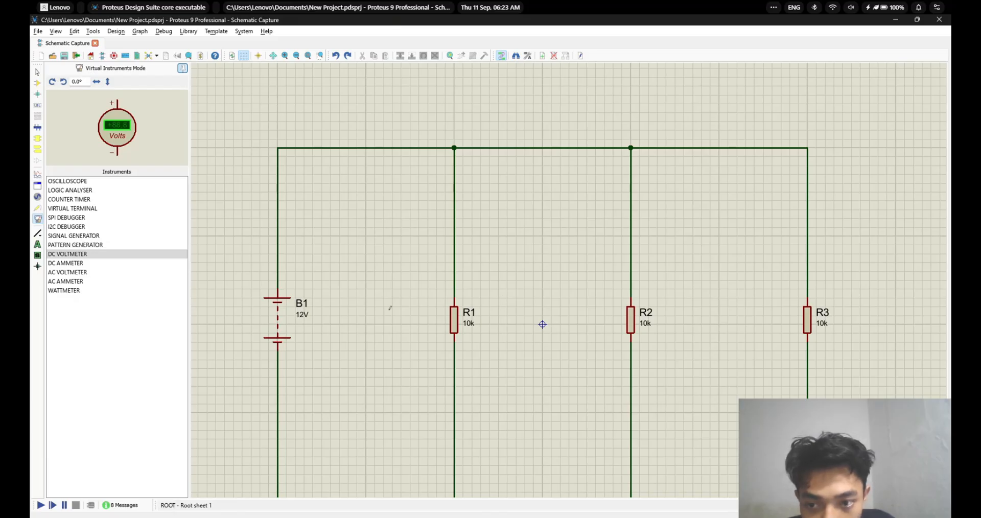
click(82, 273)
click(85, 263)
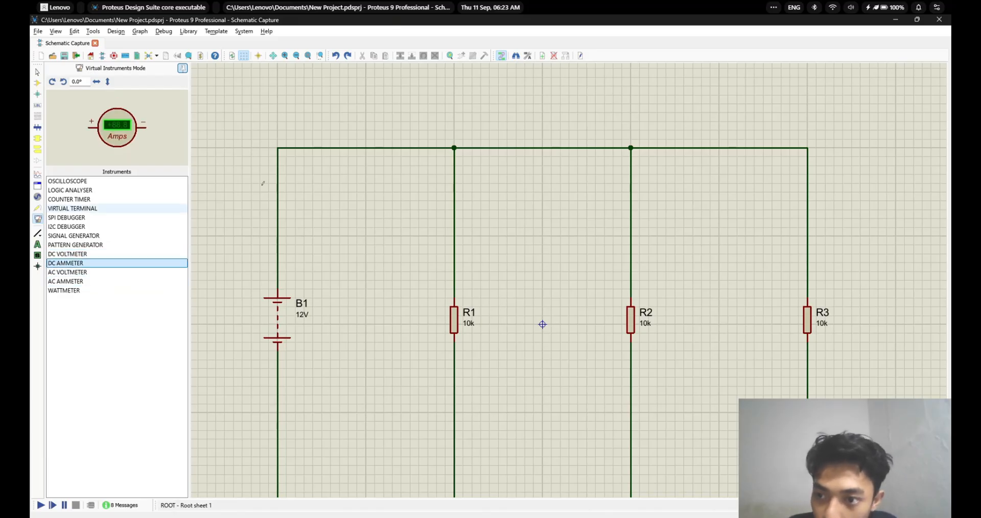
double_click(358, 148)
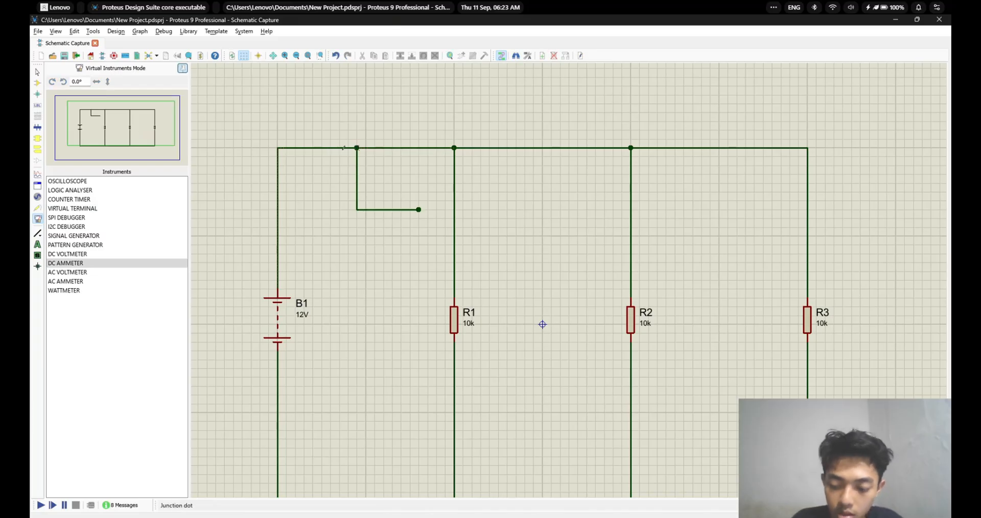
key(ctrl+z)
click(84, 263)
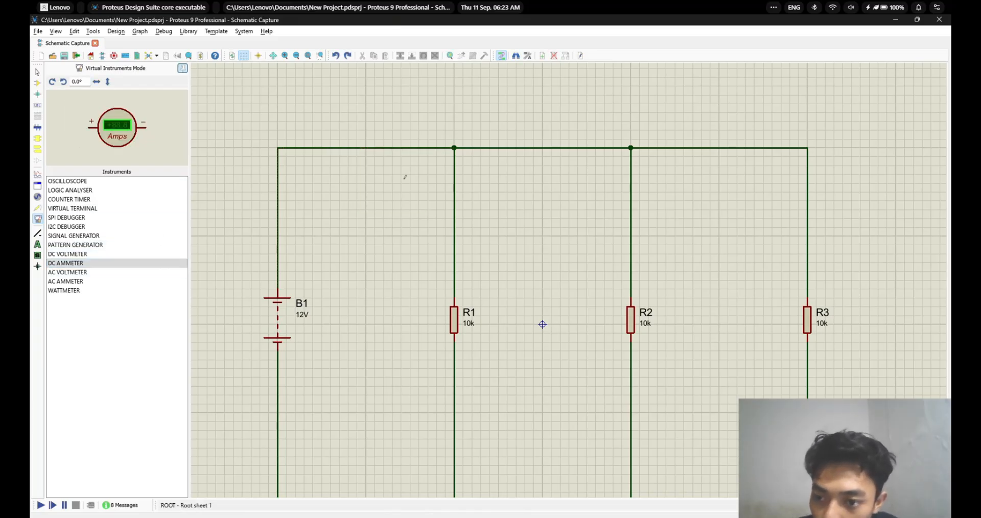
click(153, 264)
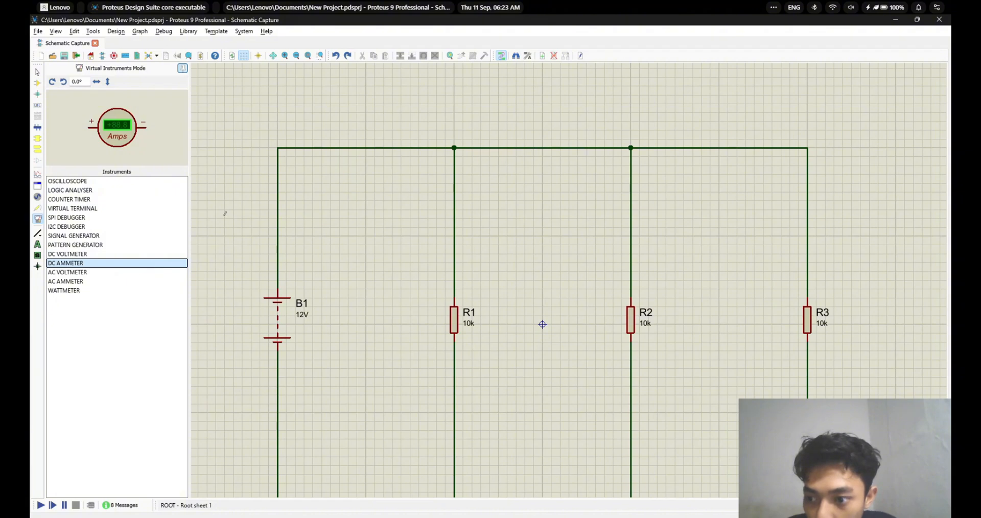
click(356, 147)
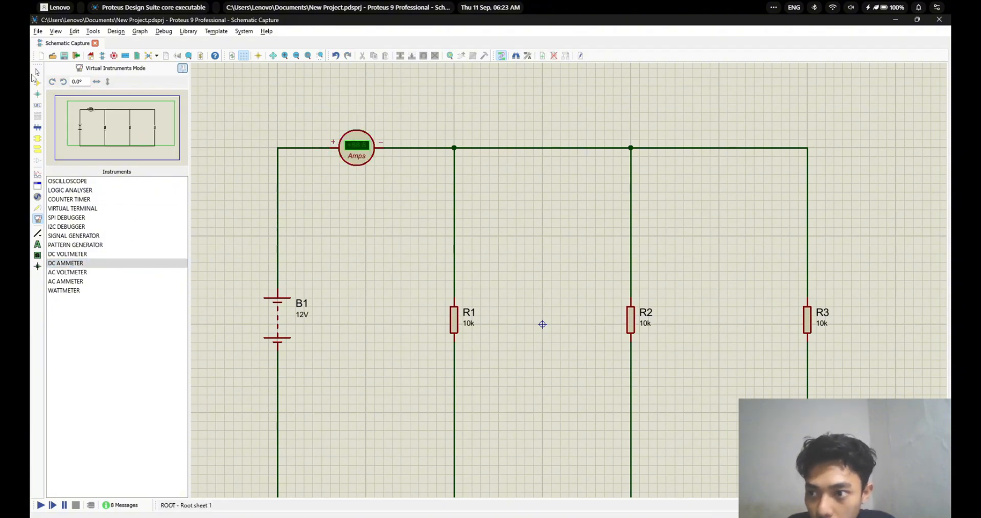
key(Escape)
drag(400, 377, 634, 422)
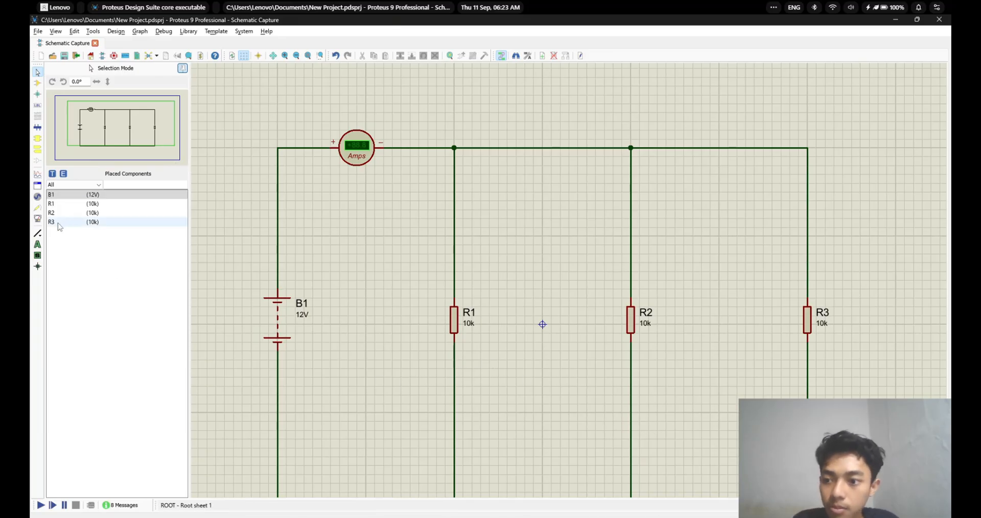
Step: Insert a DC ammeter rotated to 270° in series on the wire below resistor R1, plus terminal facing the resistor
click(37, 218)
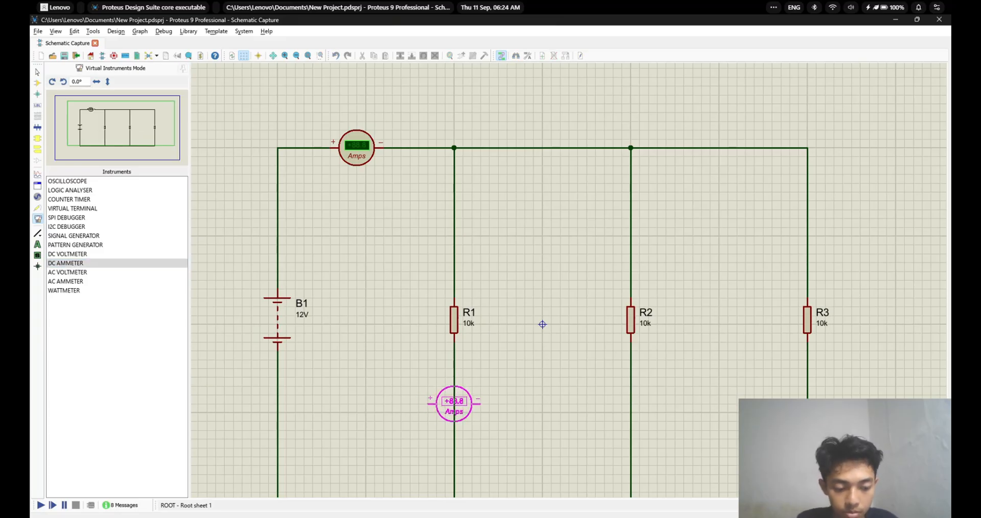
key(KP_Subtract)
key(KP_Add)
key(KP_Add)
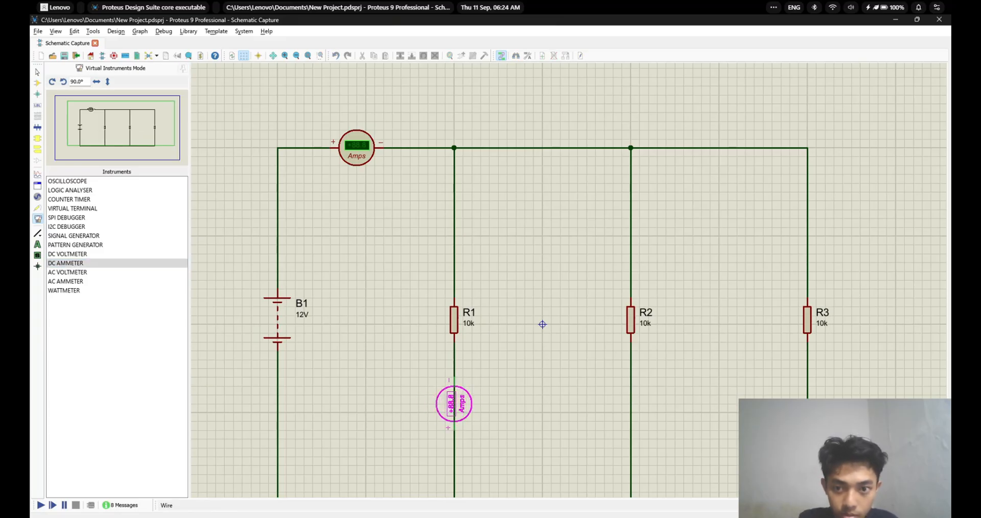
key(KP_Add)
key(KP_Add)
click(454, 403)
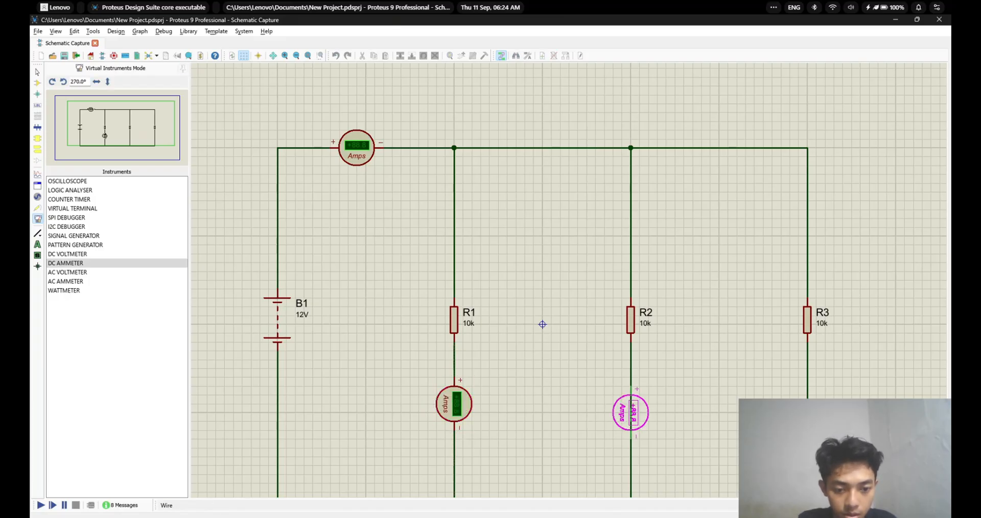
Step: Insert DC ammeters with the same 270° rotation in series below resistors R2 and R3
click(631, 413)
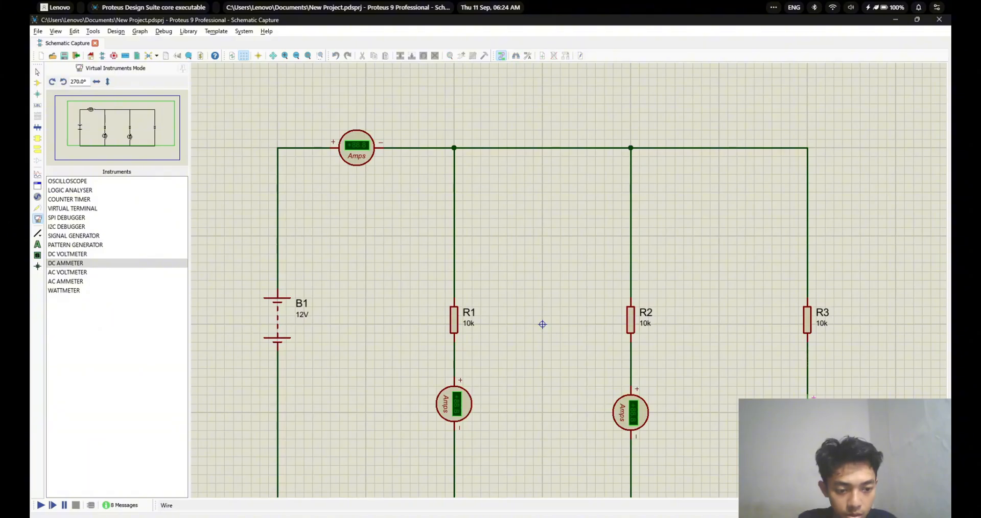
click(808, 412)
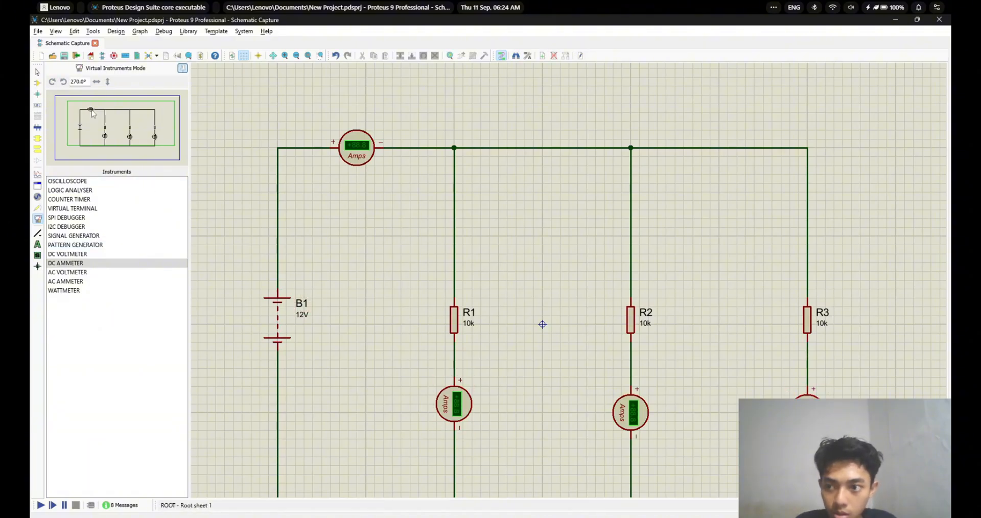
key(Escape)
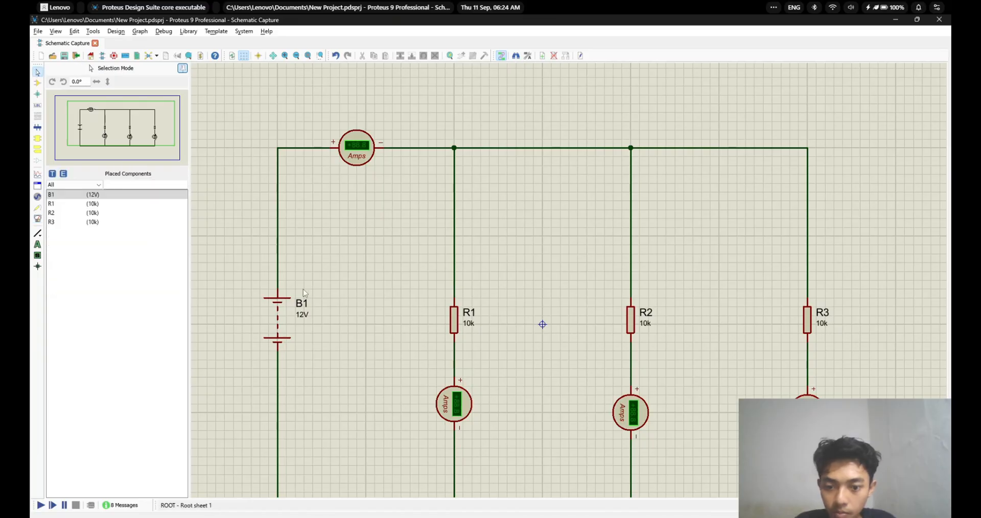
Step: Move the ammeter below R1 down level with the R2 ammeter and set its display range to Milliamps
double_click(453, 412)
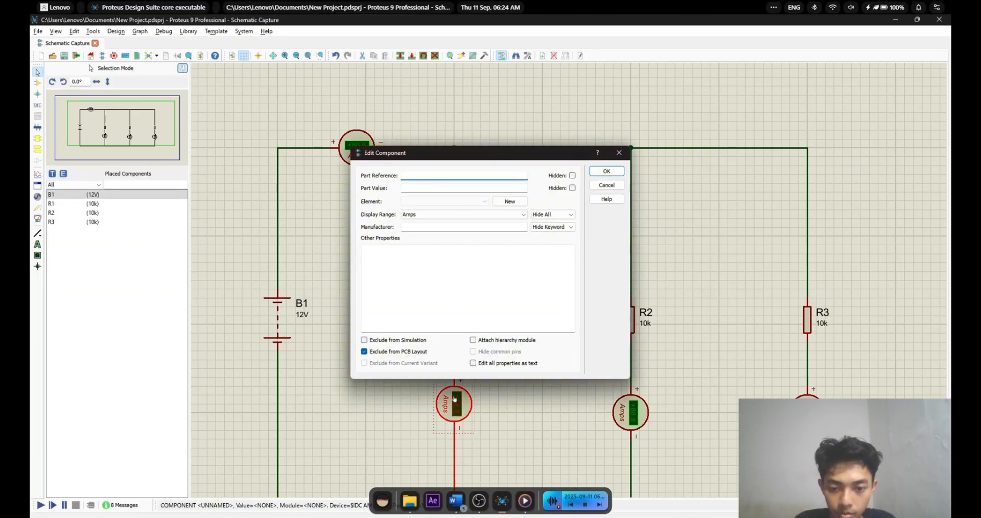
key(Escape)
drag(454, 422, 454, 412)
double_click(454, 412)
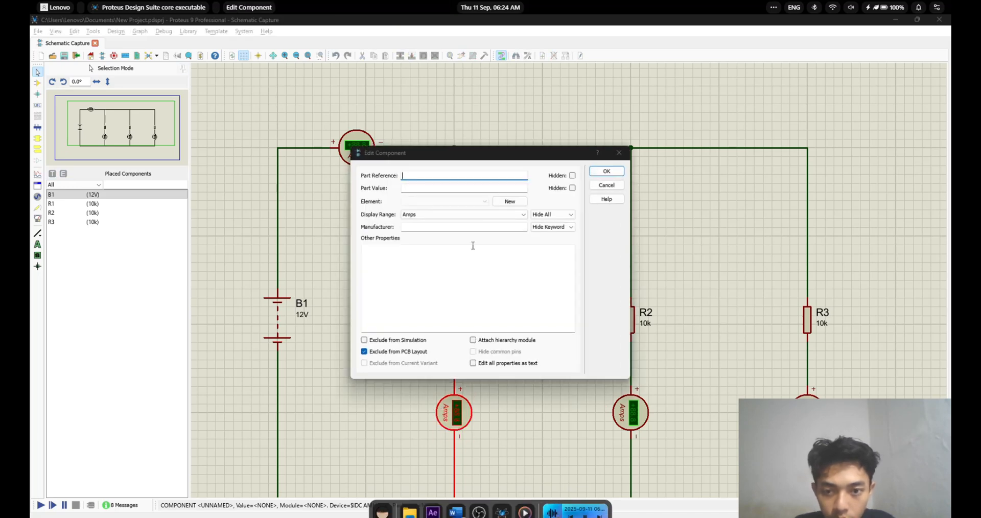
click(491, 218)
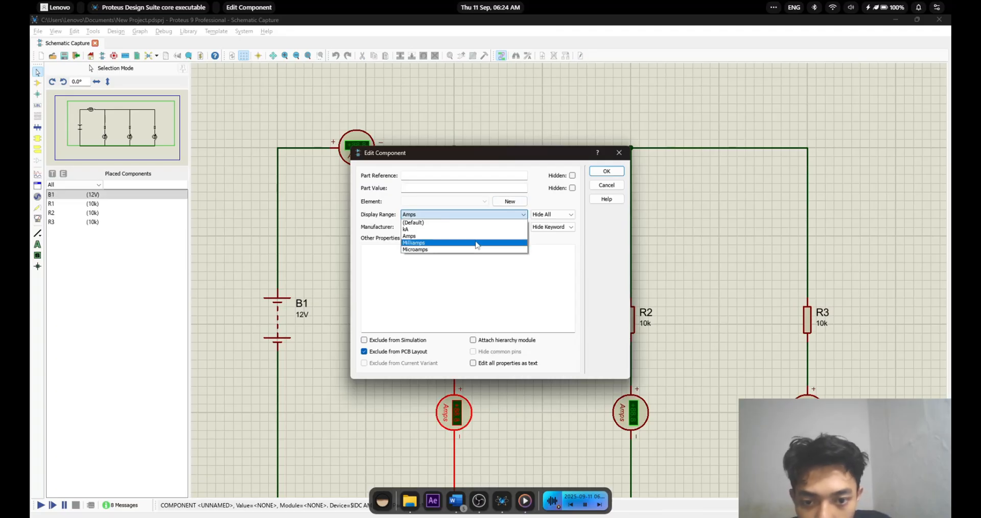
click(476, 243)
click(607, 171)
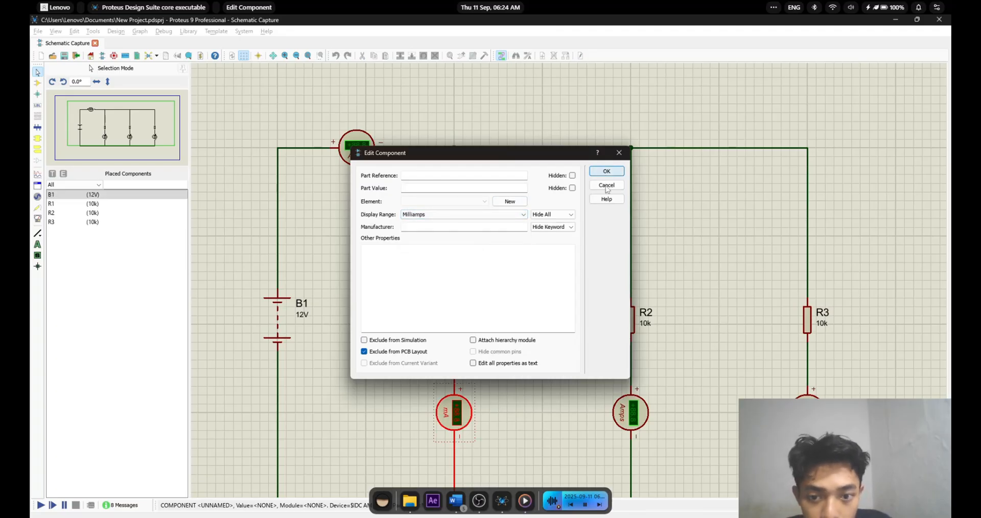
Step: Set the display range of the ammeter between battery B1 and the R1 branch to Milliamps
double_click(357, 148)
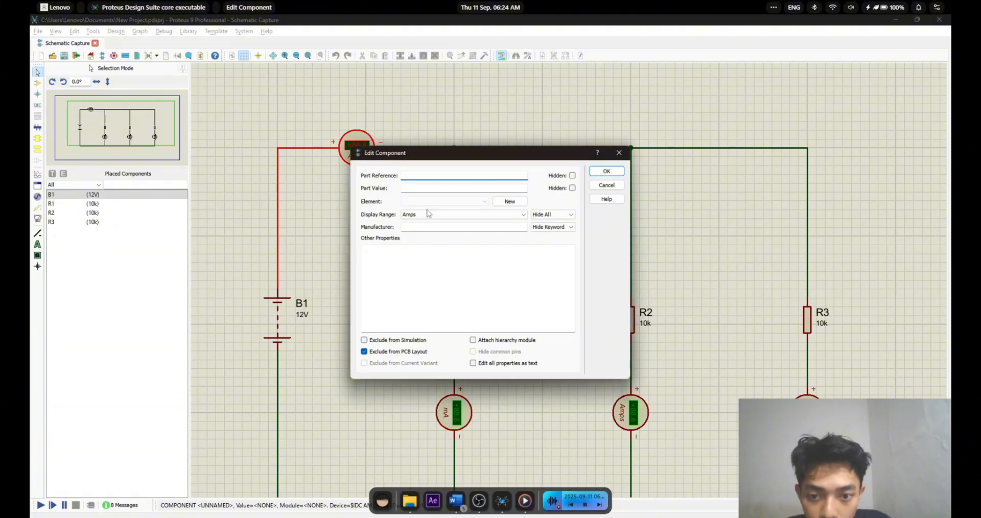
click(427, 215)
click(427, 243)
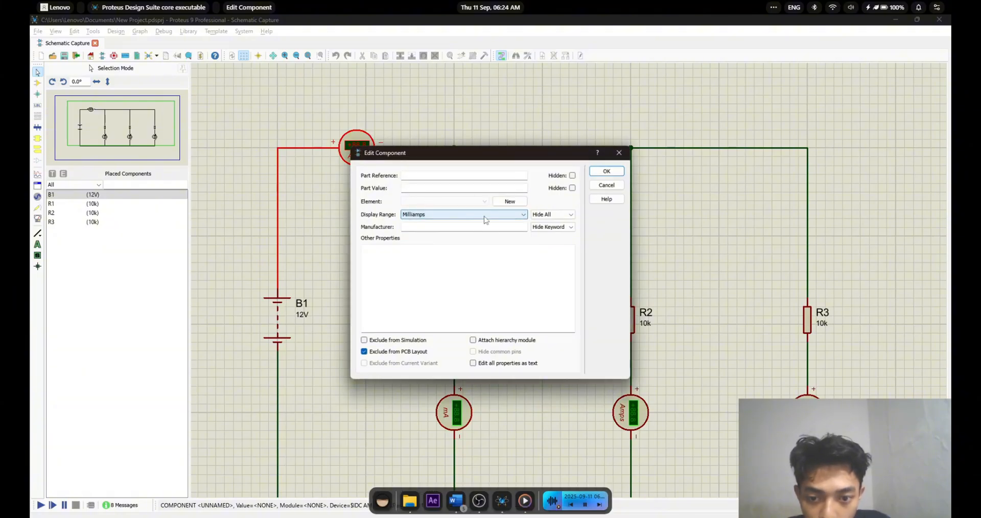
click(619, 175)
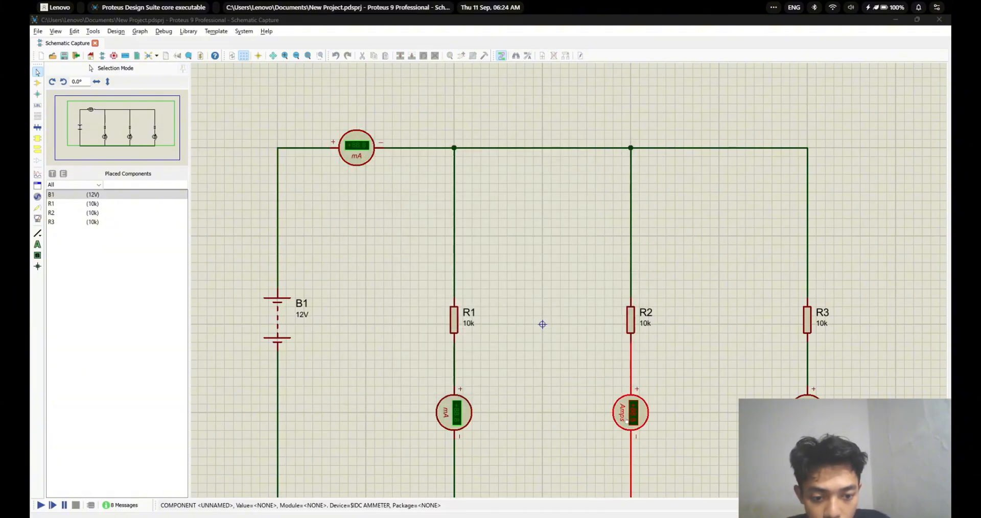
Step: Set the display range of the ammeter below resistor R2 to Milliamps
double_click(632, 412)
click(428, 214)
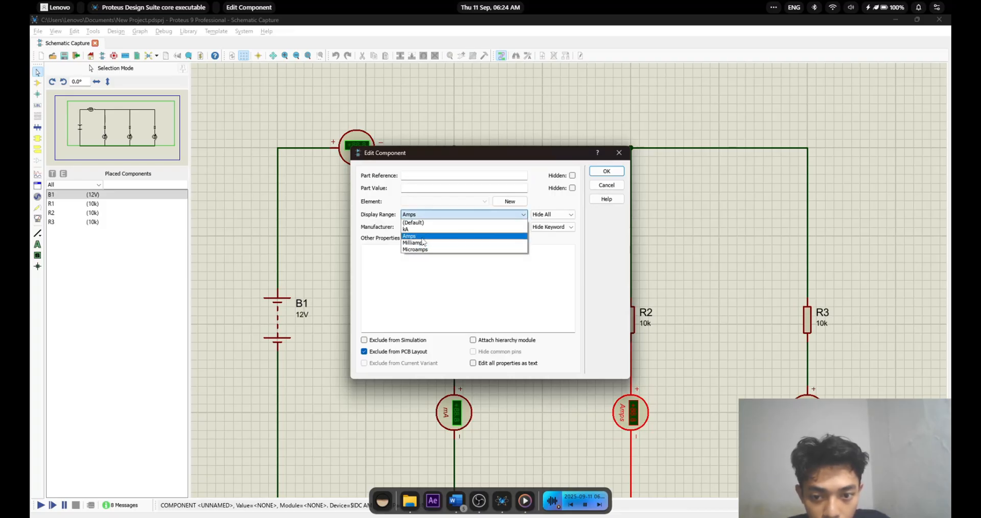
click(463, 224)
click(607, 171)
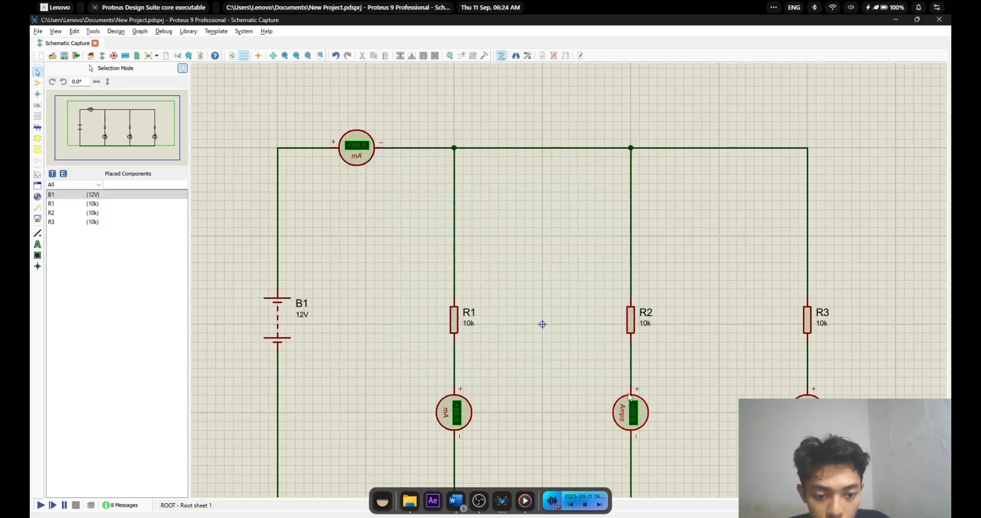
double_click(618, 418)
click(452, 215)
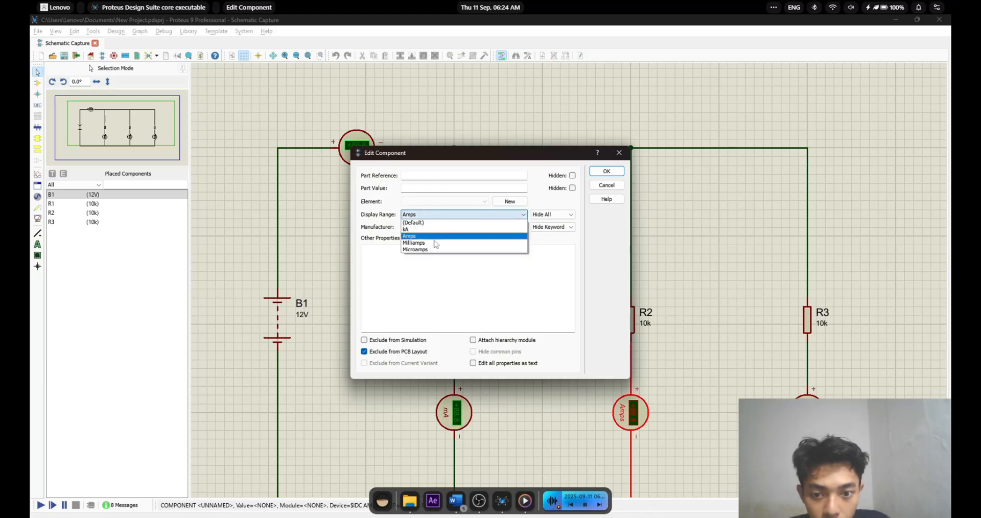
click(437, 236)
click(607, 172)
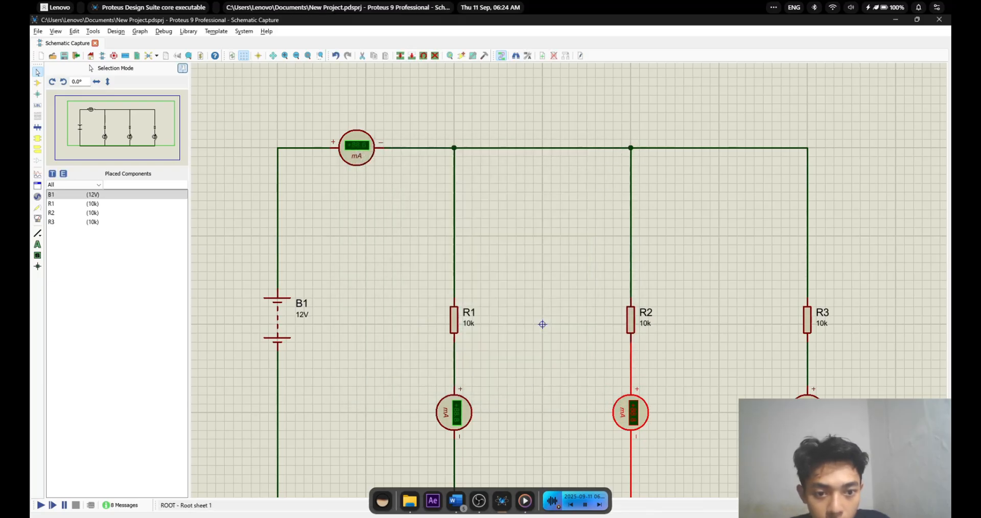
Step: Set the display range of the ammeter below resistor R3 to Milliamps
double_click(808, 413)
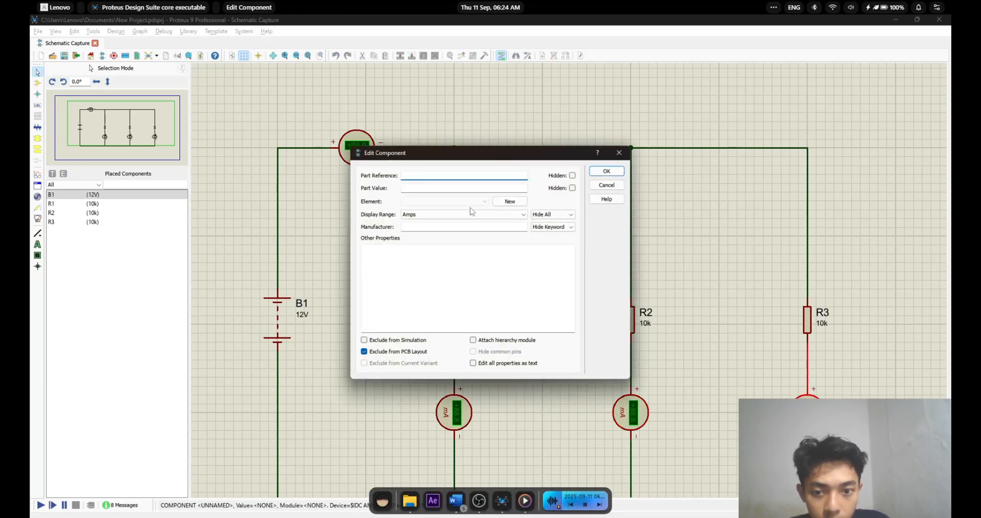
click(451, 215)
click(412, 242)
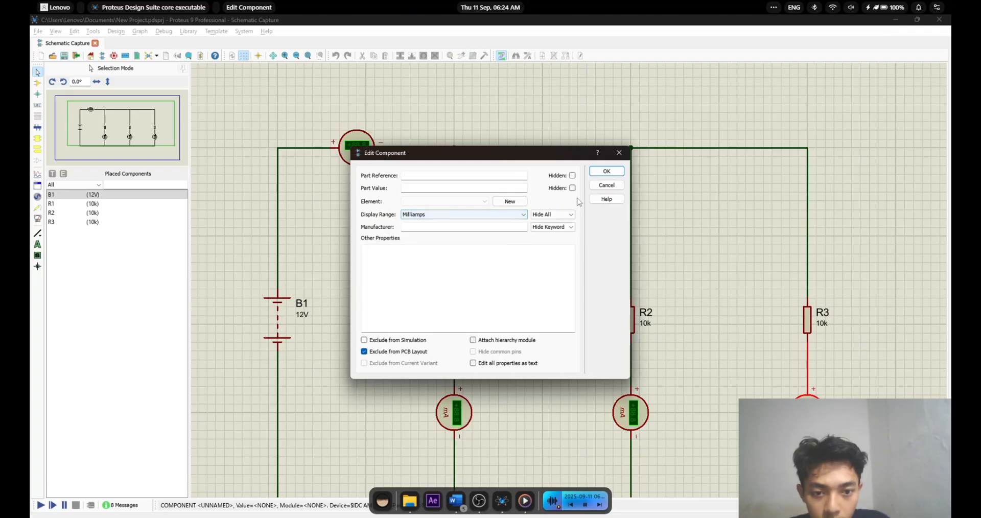
click(596, 176)
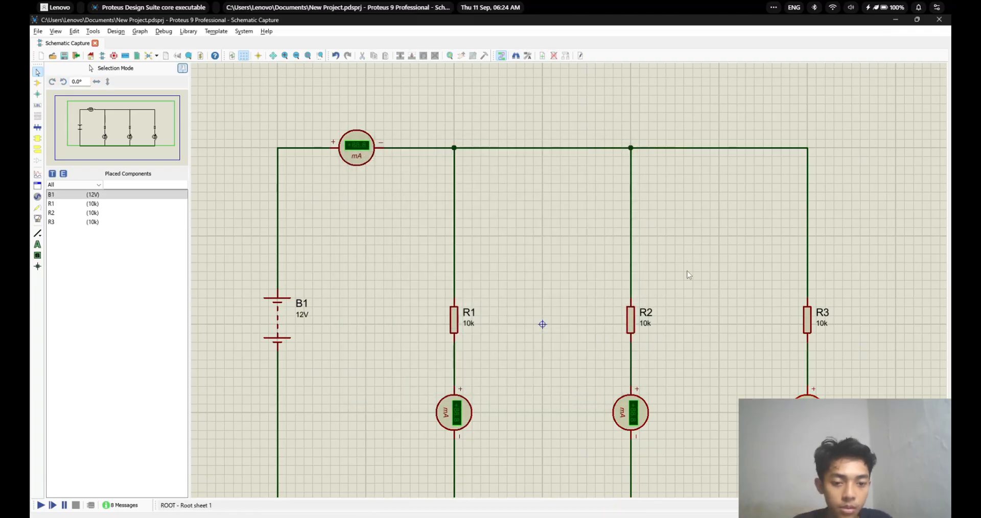
Step: Run the simulation, narrow the log window covering the upper ammeter to read all four currents, and stop the simulation
scroll(651, 339, down, 1)
scroll(651, 339, up, 1)
scroll(411, 209, down, 1)
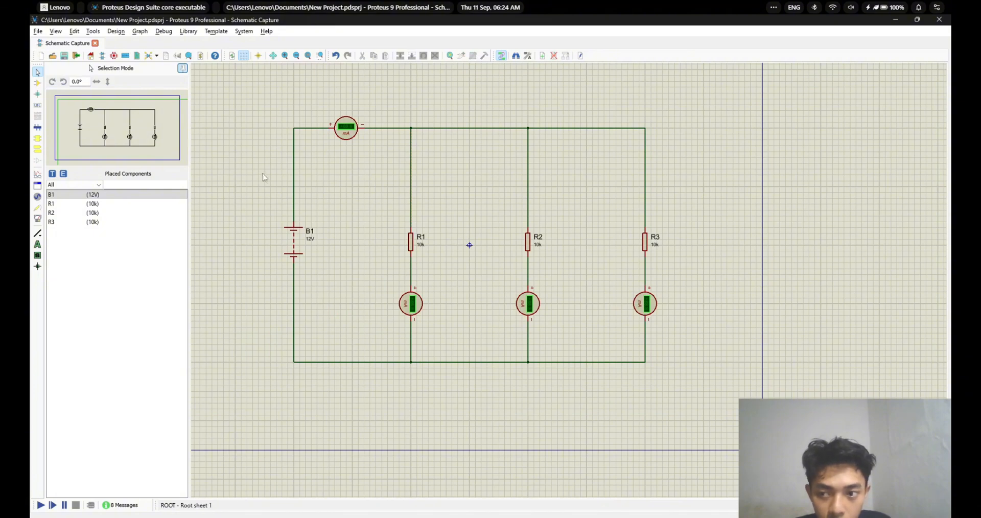
scroll(570, 284, up, 1)
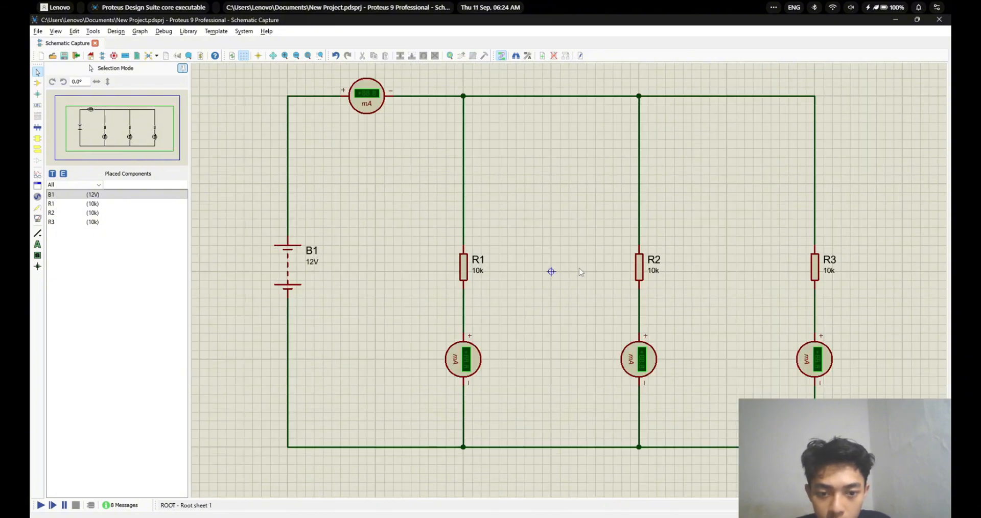
scroll(571, 284, up, 1)
scroll(567, 282, down, 1)
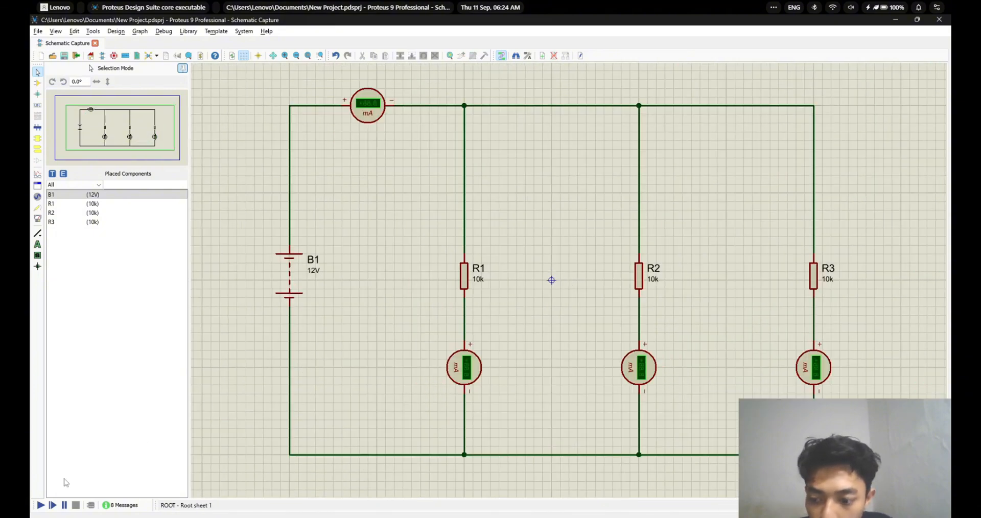
click(39, 506)
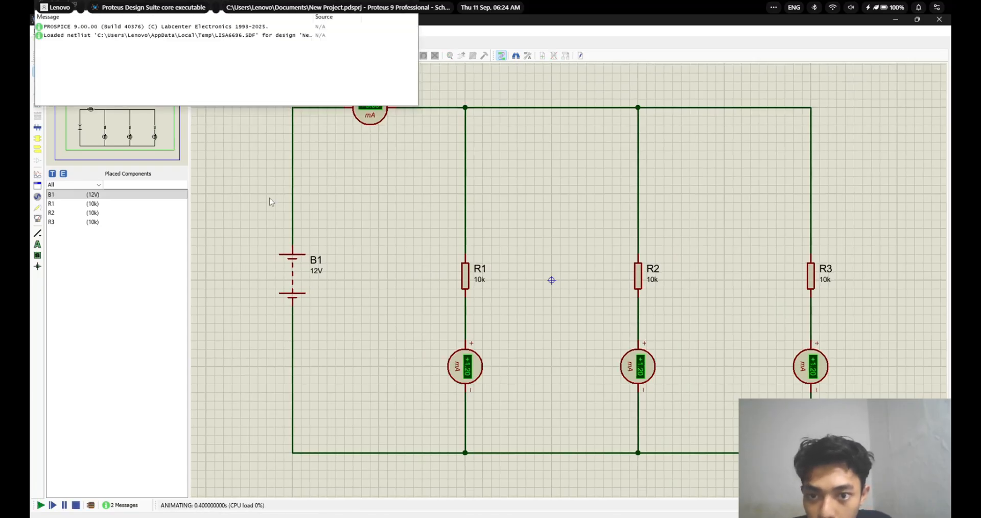
click(216, 8)
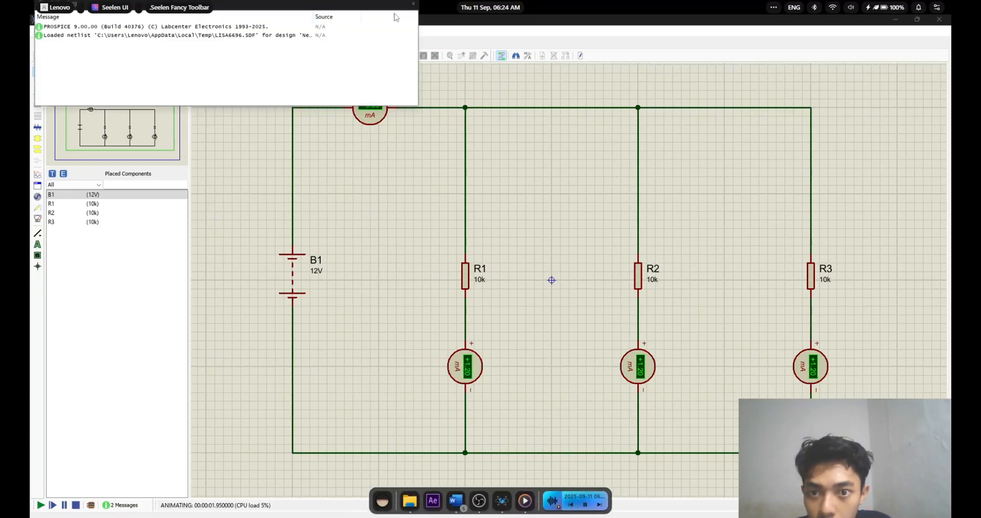
drag(422, 33, 86, 34)
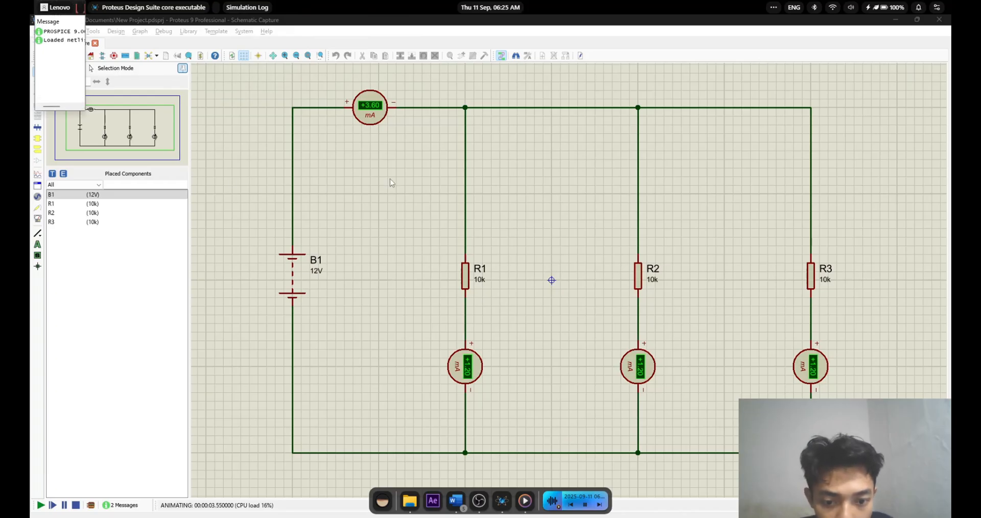
click(40, 506)
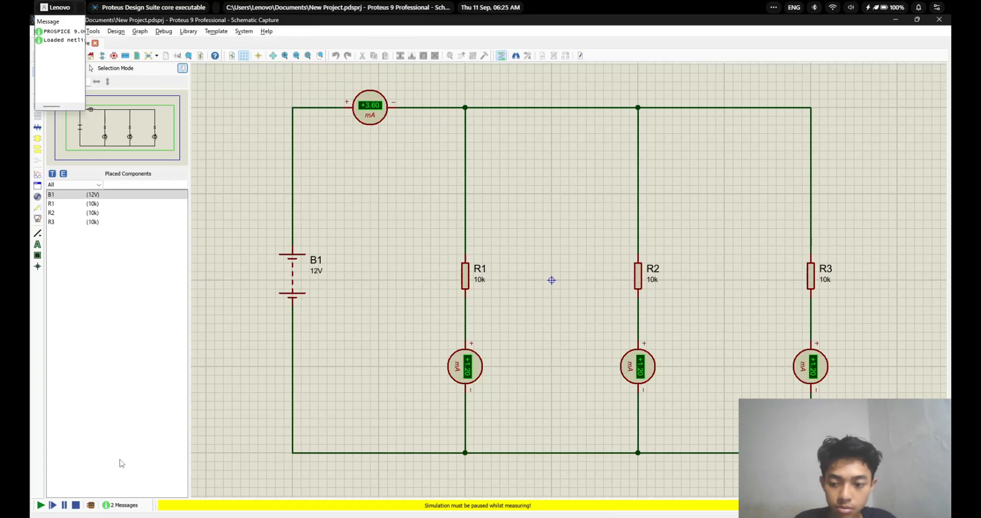
click(76, 506)
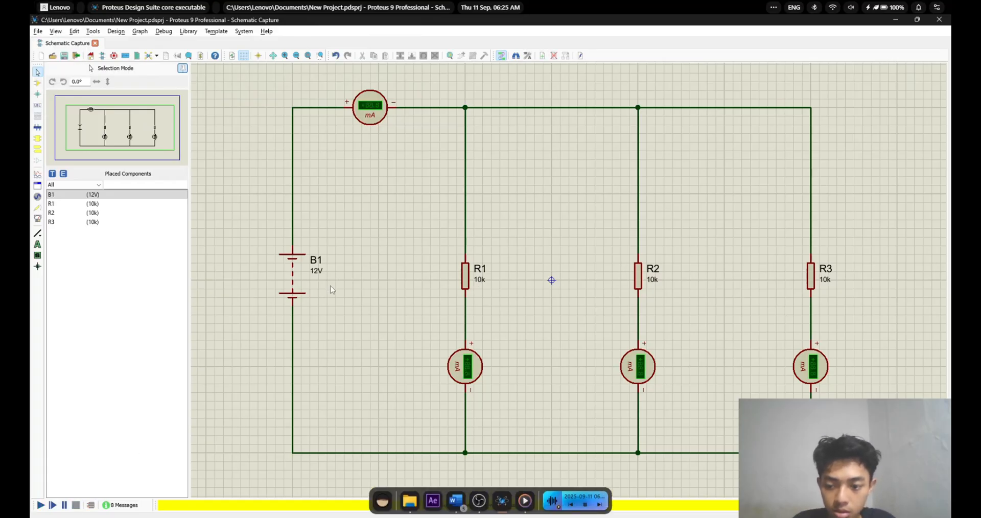
Step: Set the value of battery B1 to 5V and of resistor R1 to 330
double_click(318, 270)
text(5V)
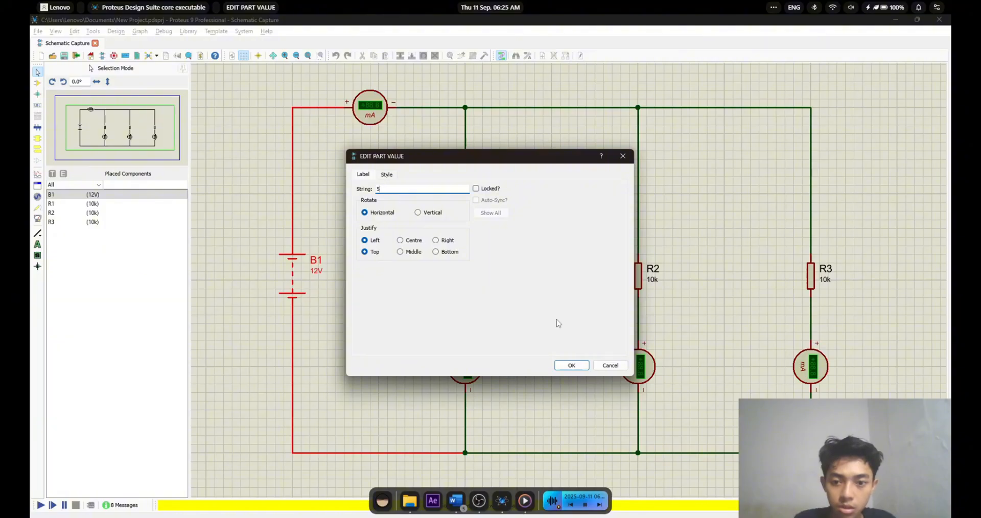
click(572, 366)
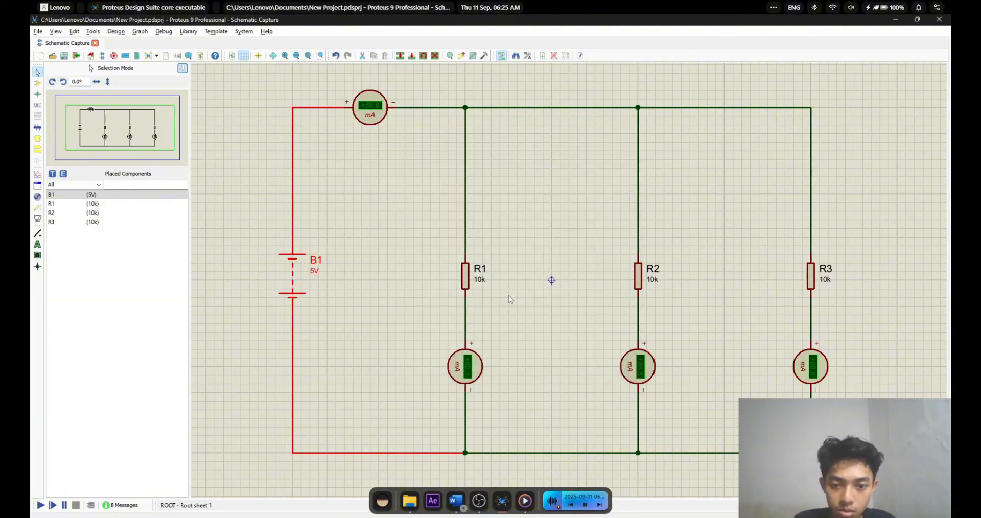
double_click(477, 280)
text(330)
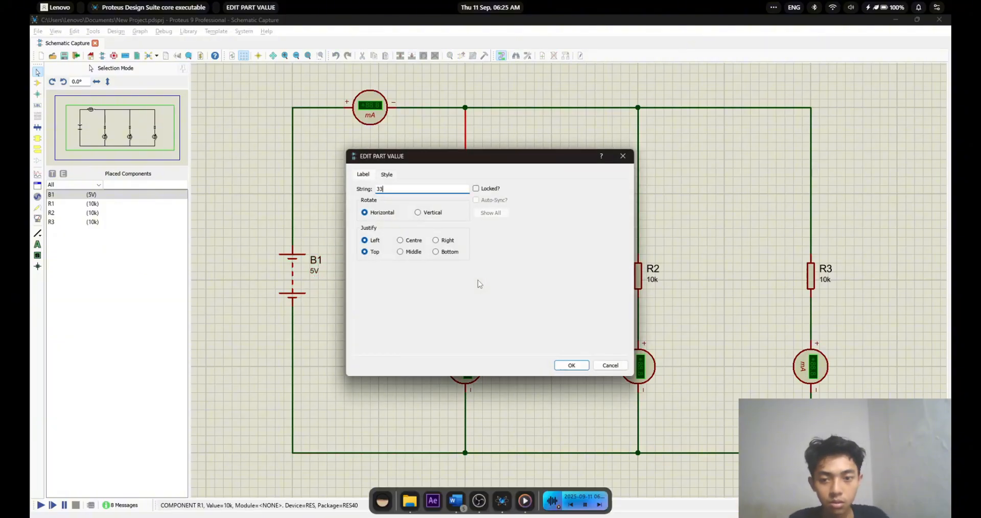
key(Return)
Step: Set the value of resistor R2 to 470 and of resistor R3 to 1k
double_click(653, 280)
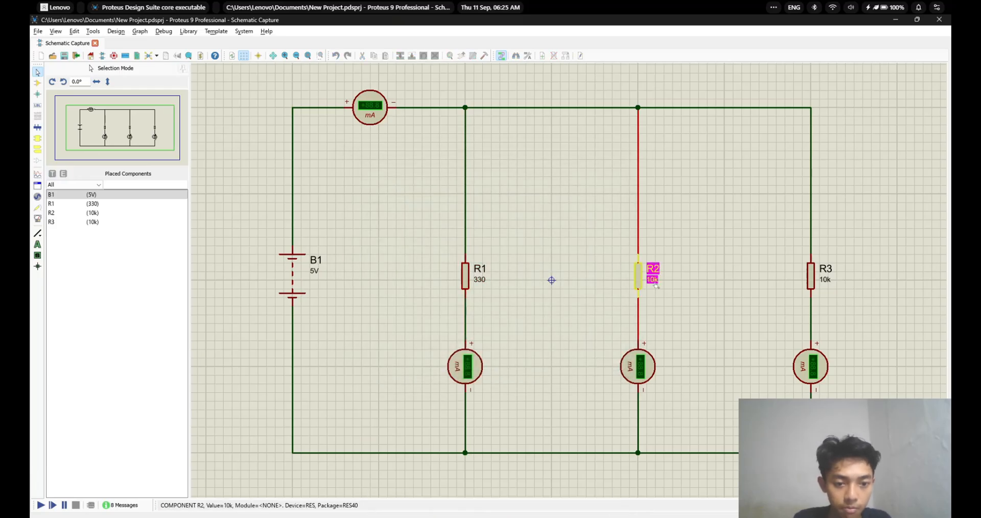
text(470)
key(Return)
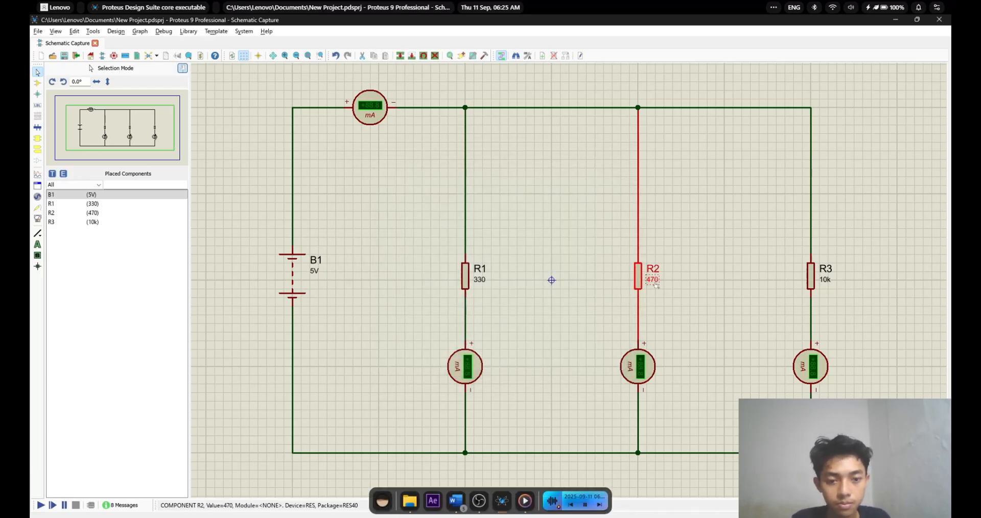
double_click(825, 280)
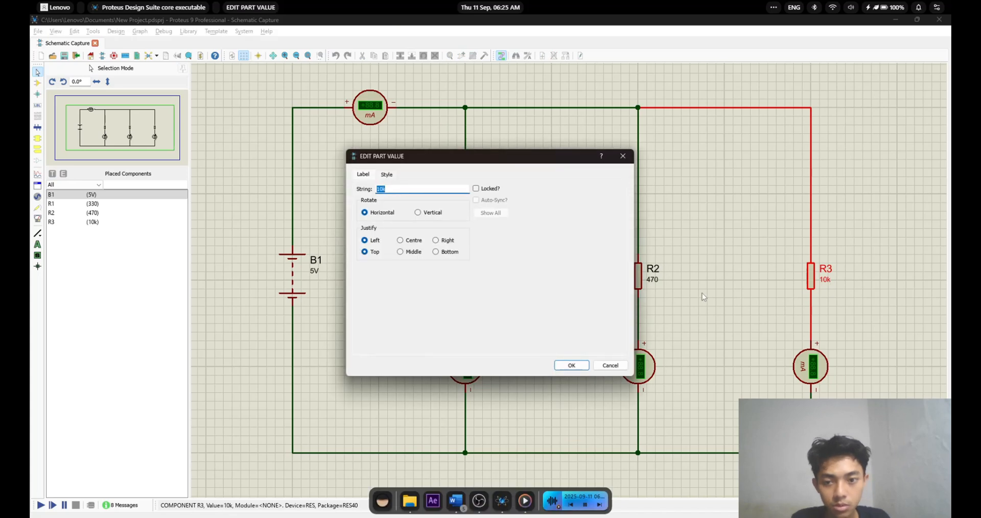
key(BackSpace)
key(Return)
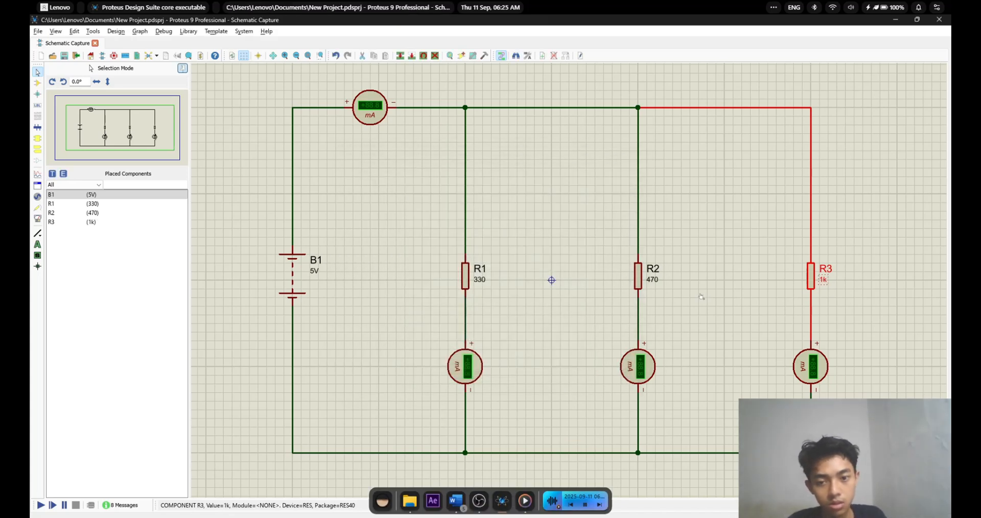
Step: Run the simulation of the parallel circuit with the changed battery and resistor values
click(40, 505)
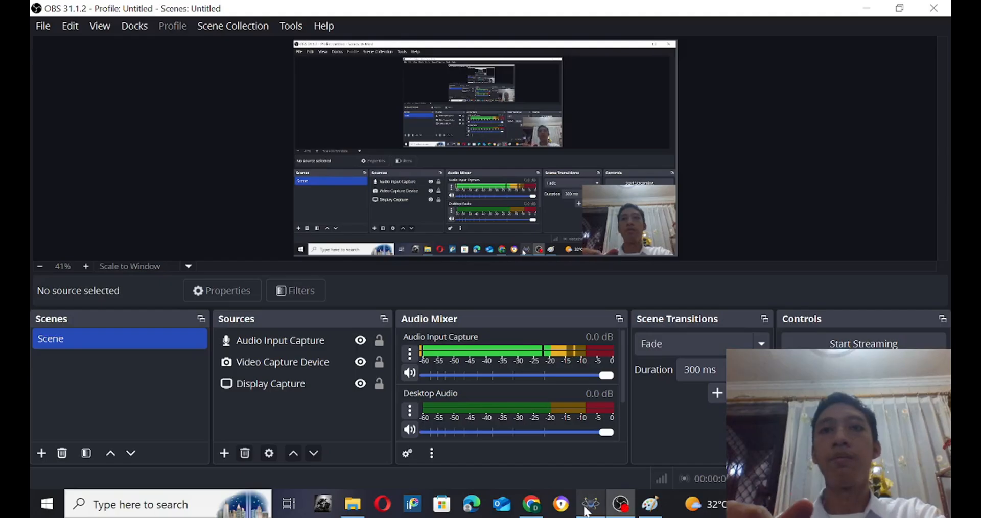
Step: Switch to Proteus 8, search the device library for "battery" and select the BATTERY DC Voltage Source from the ACTIVE library
click(595, 506)
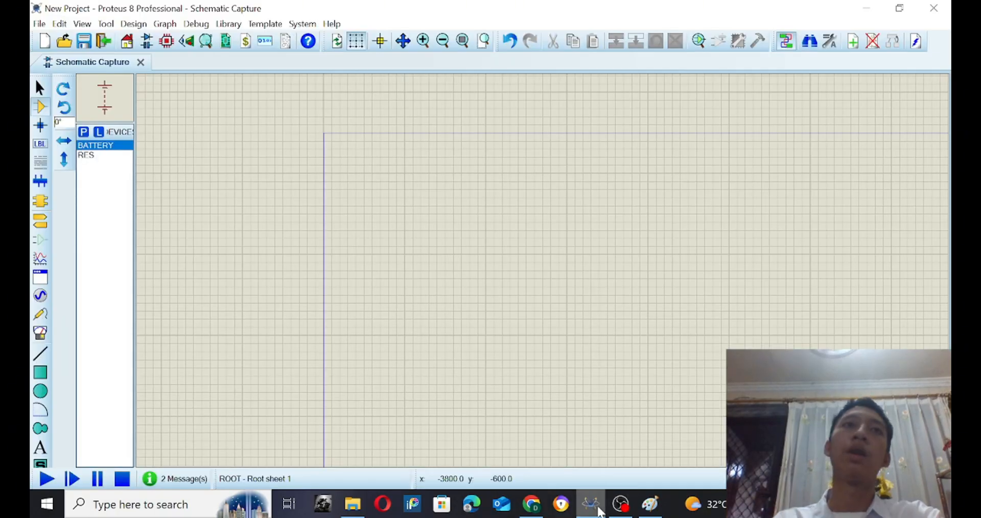
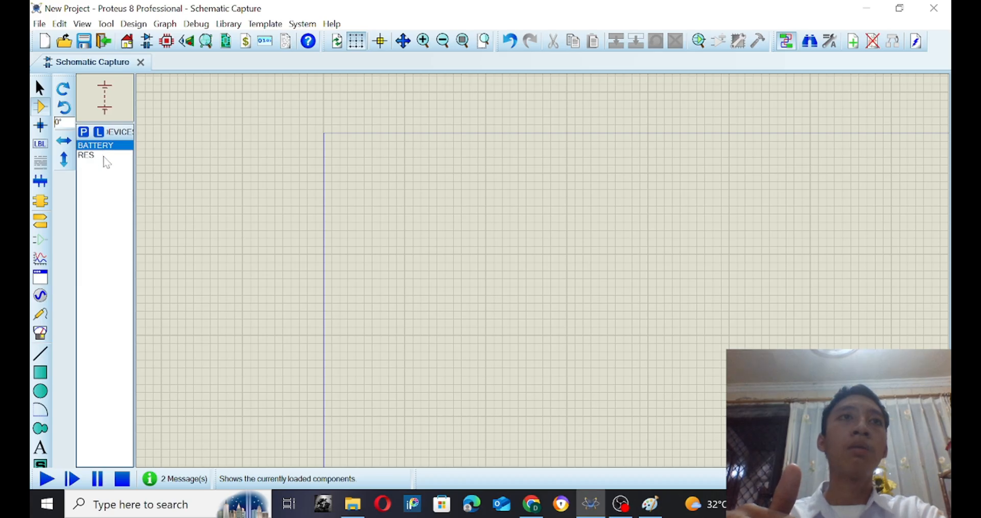
click(85, 136)
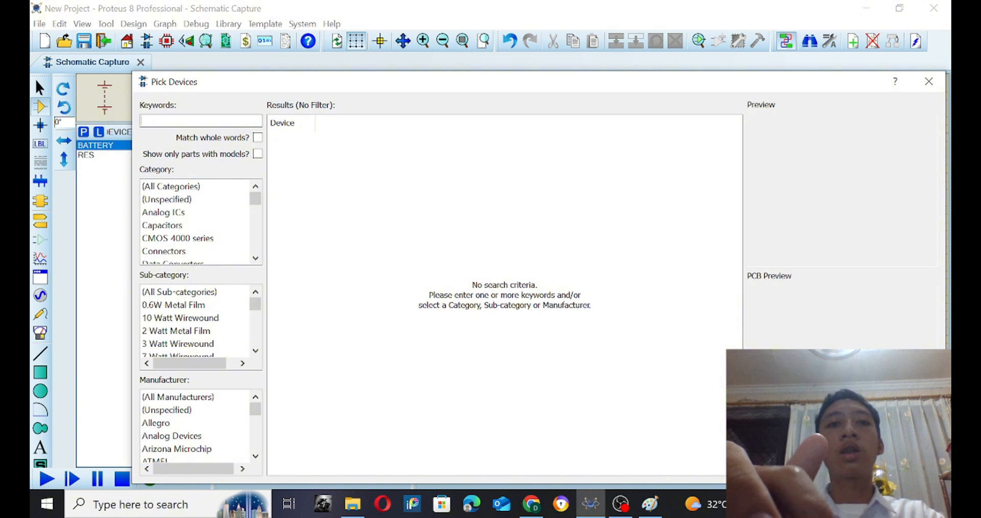
text(battery)
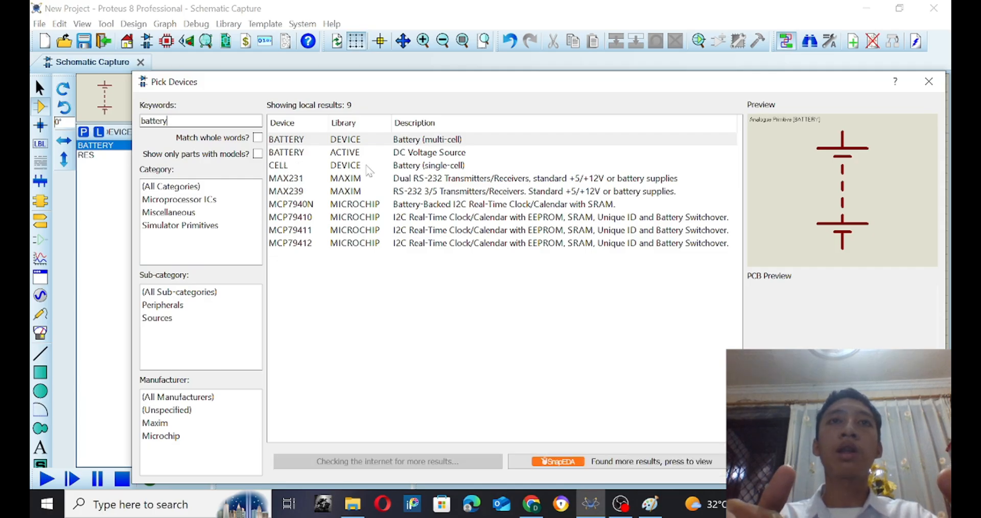
click(457, 156)
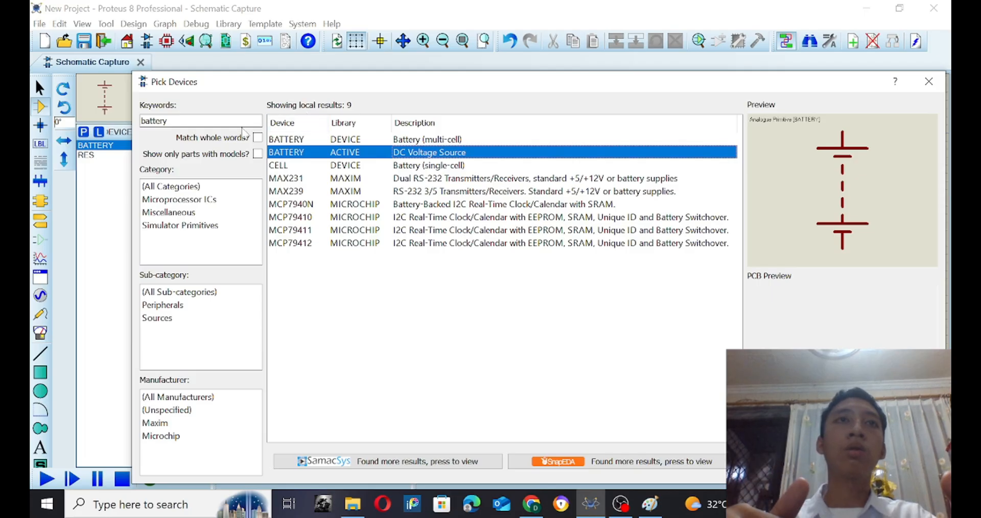
Step: Search the device library for "res", pick the generic resistor symbol RES from the DEVICE library, and close the device picker
click(167, 121)
key(BackSpace)
key(BackSpace)
key(BackSpace)
key(BackSpace)
key(BackSpace)
key(BackSpace)
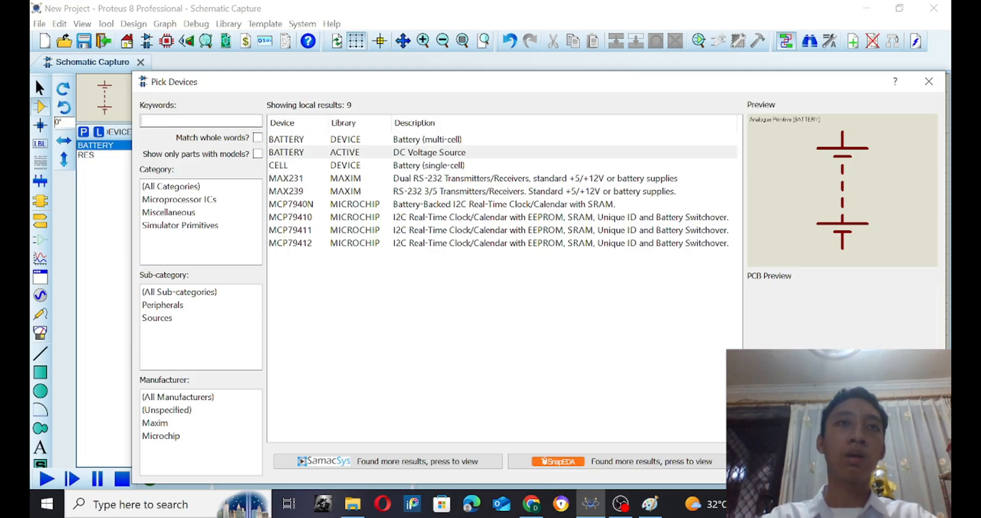
text(resistr)
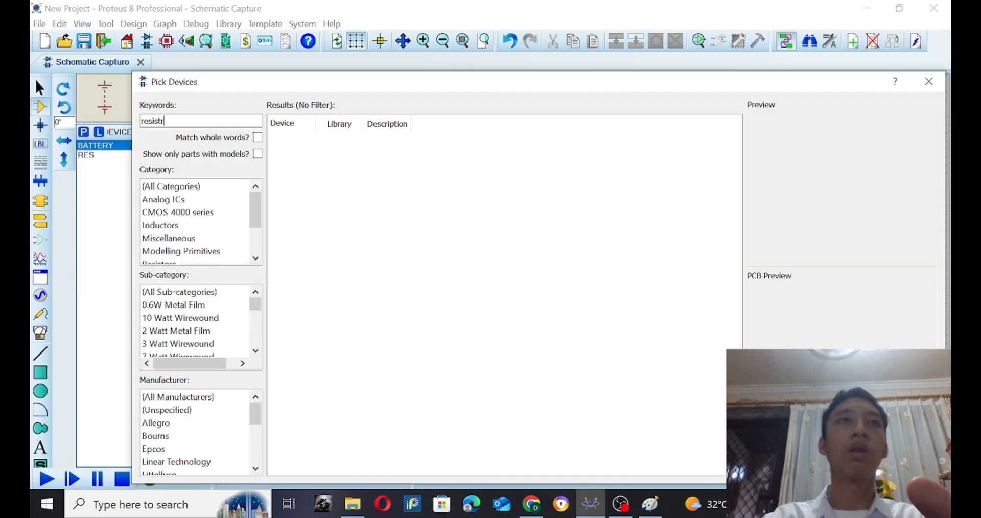
key(BackSpace)
key(BackSpace)
key(BackSpace)
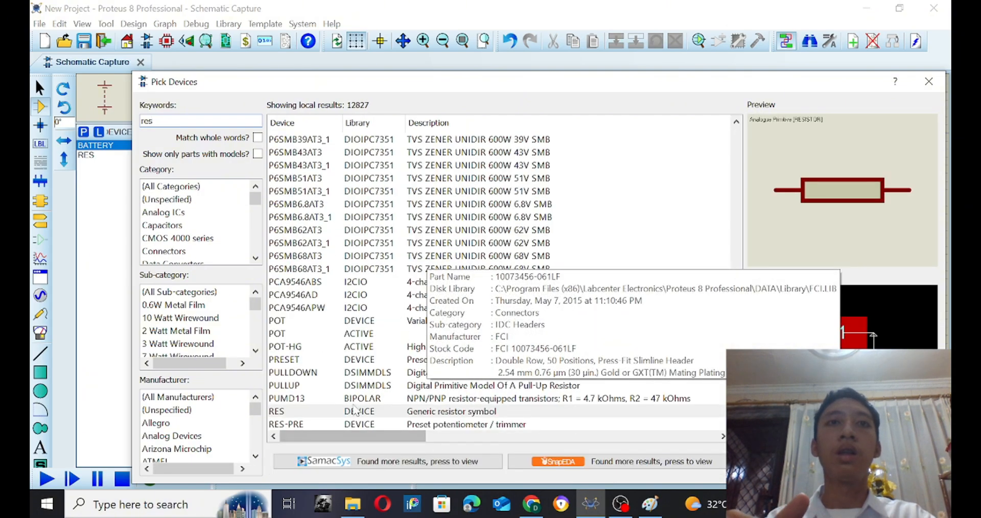
double_click(315, 415)
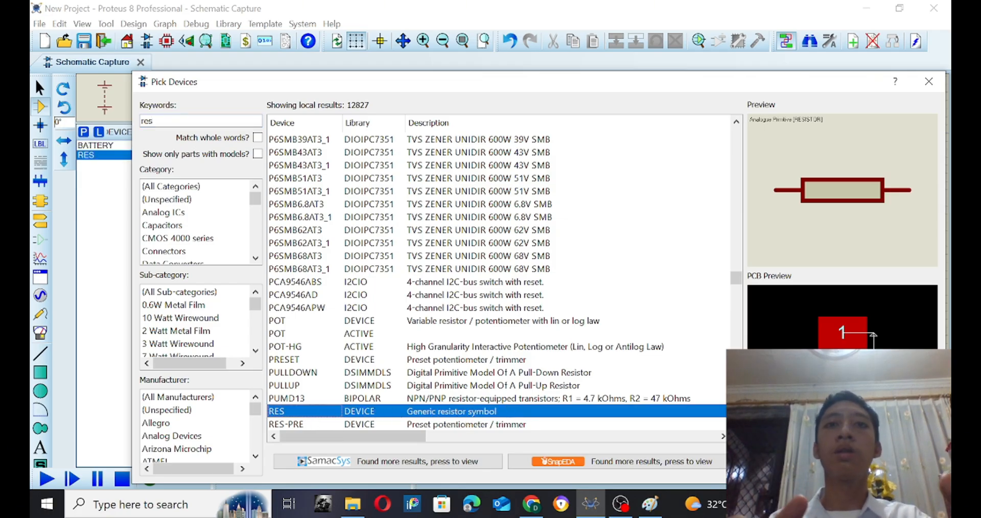
click(862, 462)
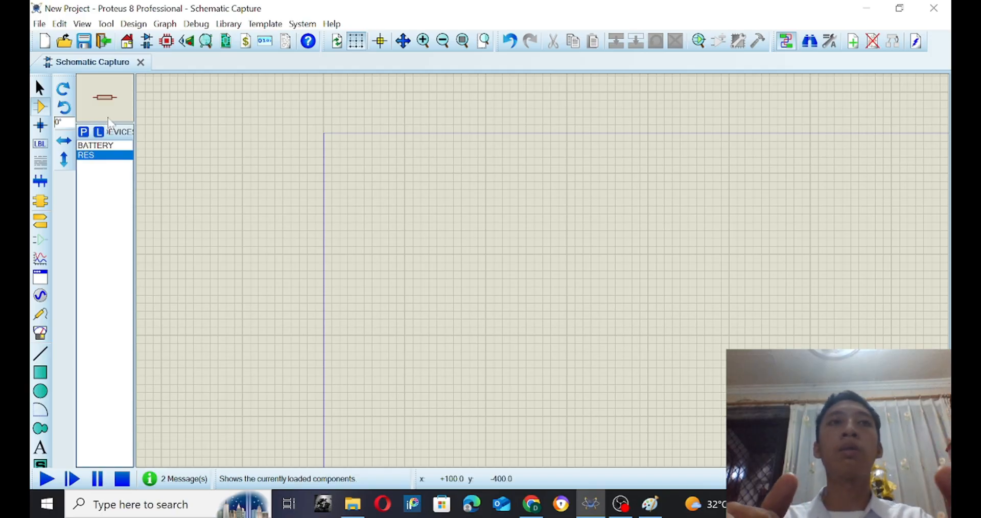
Step: Place a BATTERY on the empty sheet, inside its upper-left corner
click(102, 146)
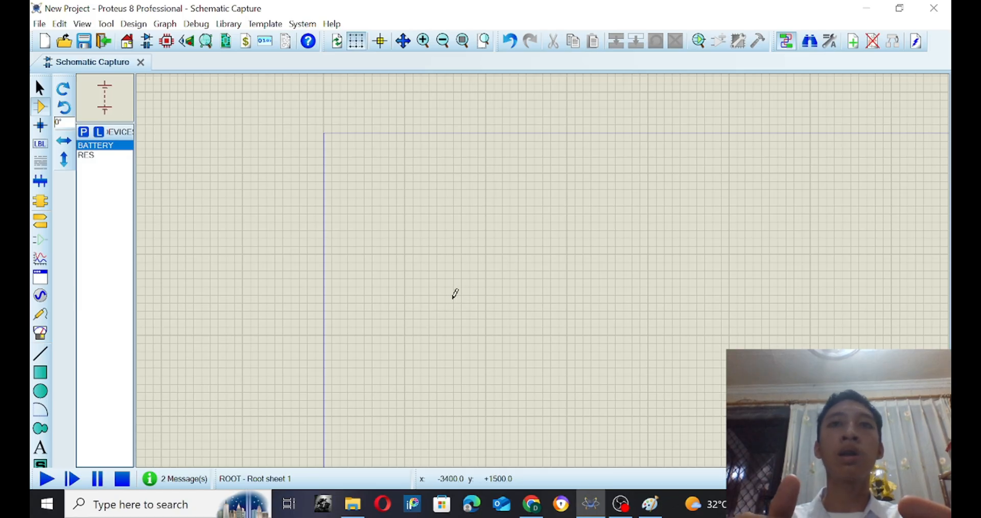
click(442, 282)
click(444, 295)
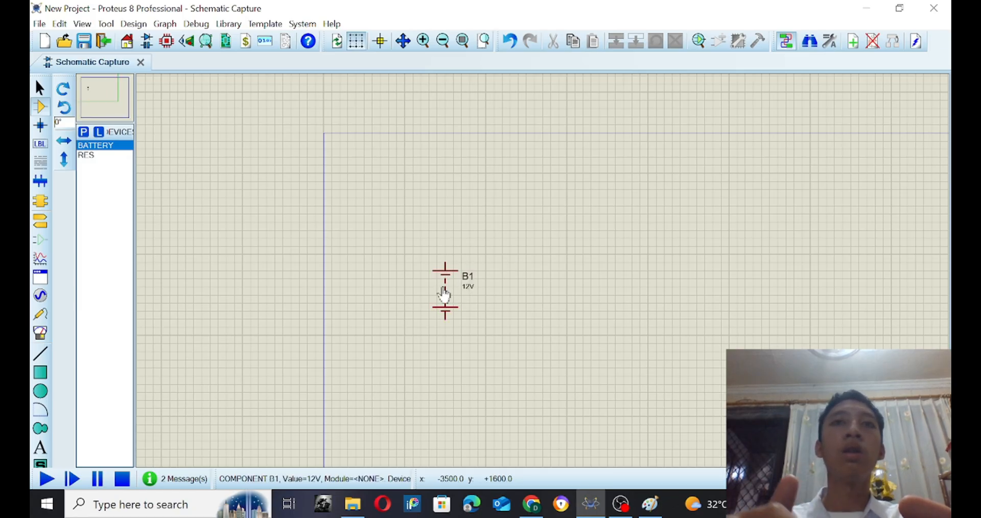
Step: Place four RES resistors: one up and to the right of the battery, two stacked beyond it, and one farther right between their levels
click(86, 155)
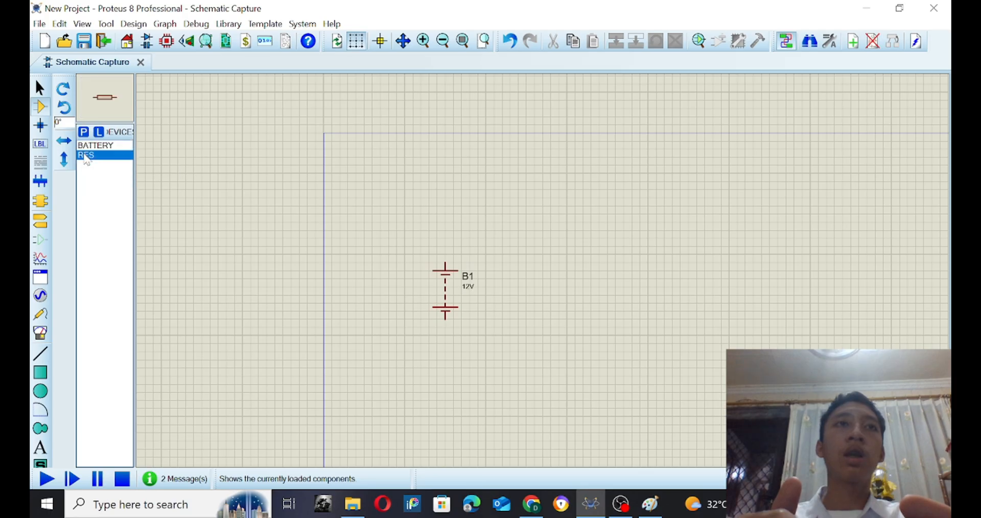
click(516, 219)
click(516, 220)
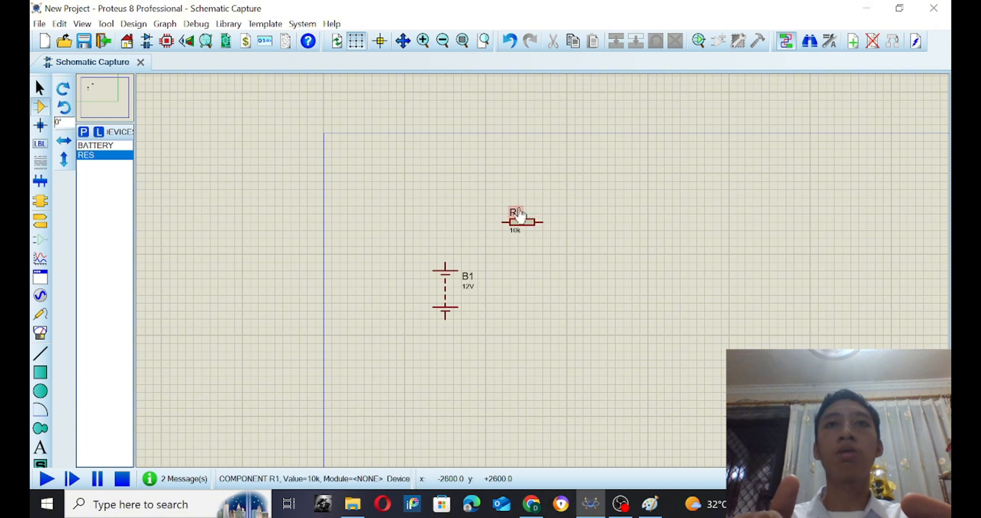
click(604, 180)
click(603, 181)
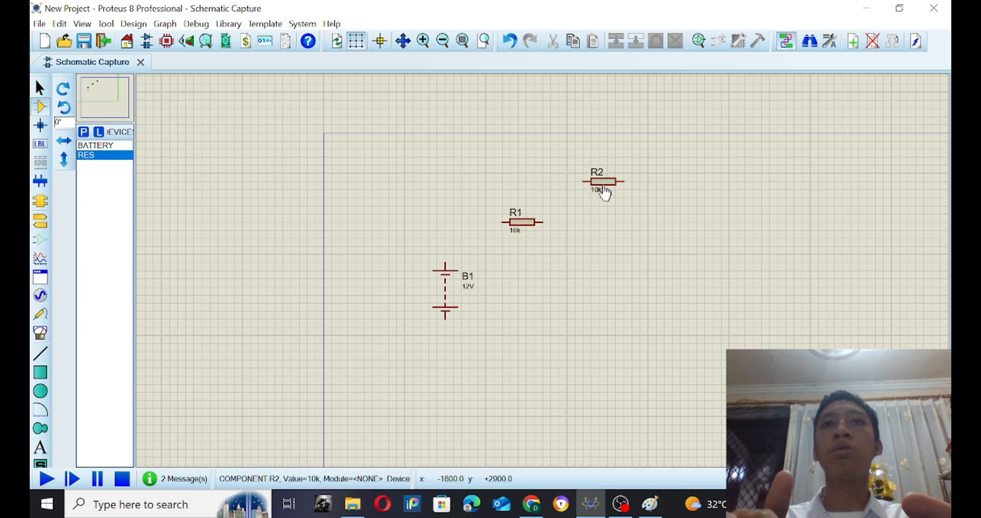
click(608, 261)
click(606, 262)
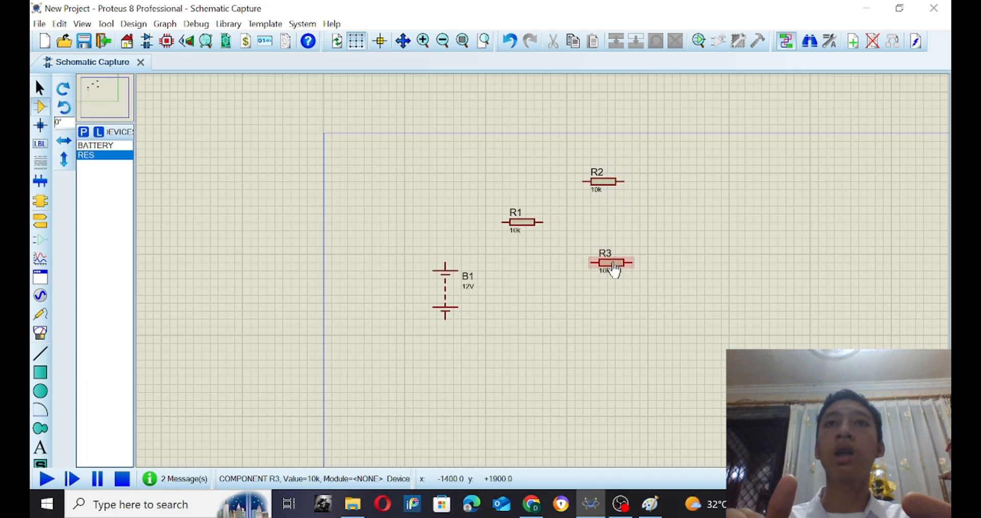
double_click(696, 222)
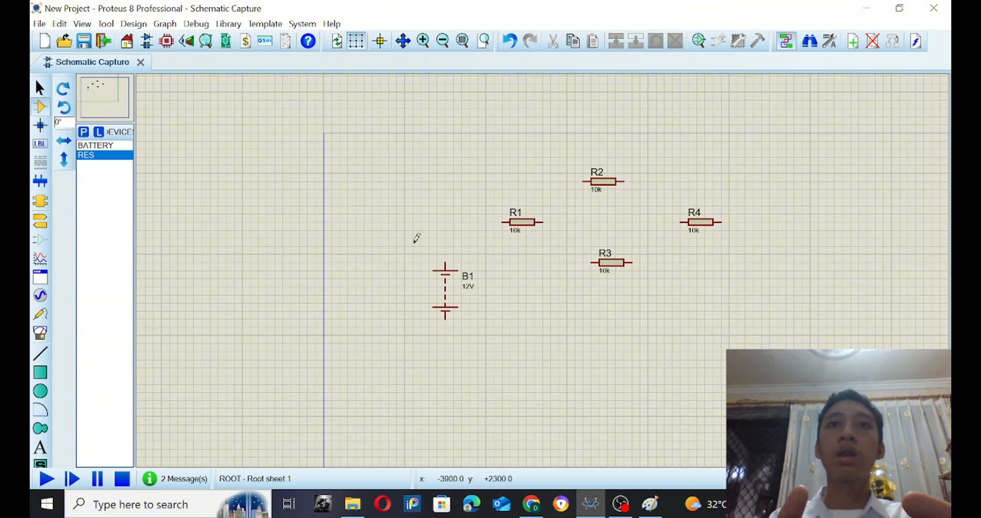
Step: Wire the battery's positive terminal to R1, then branch R1's other end to the near ends of R2 and R3
click(446, 264)
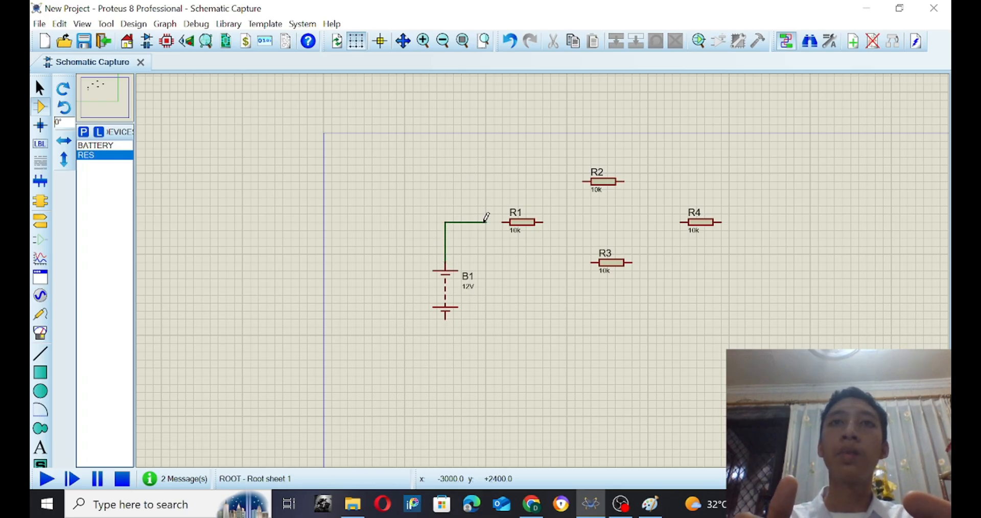
click(500, 221)
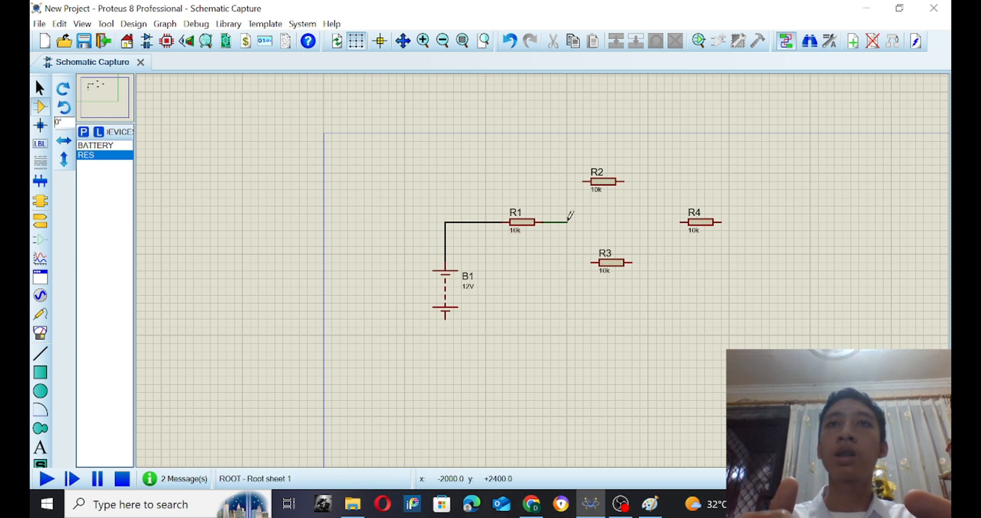
click(584, 181)
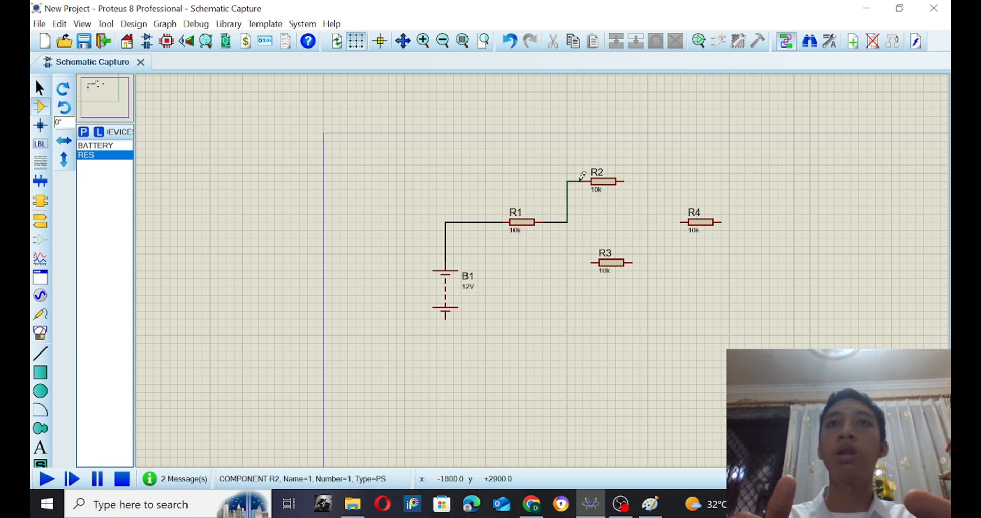
click(567, 222)
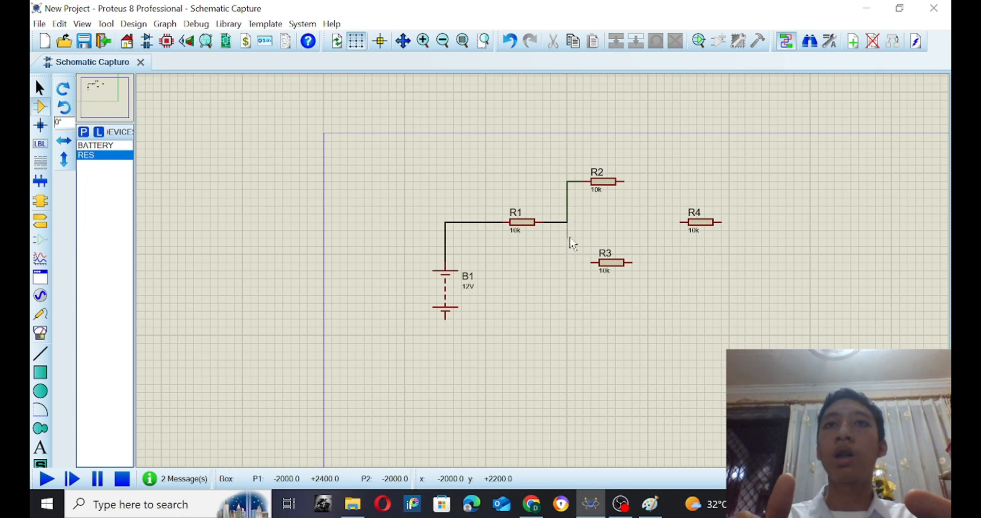
right_click(567, 254)
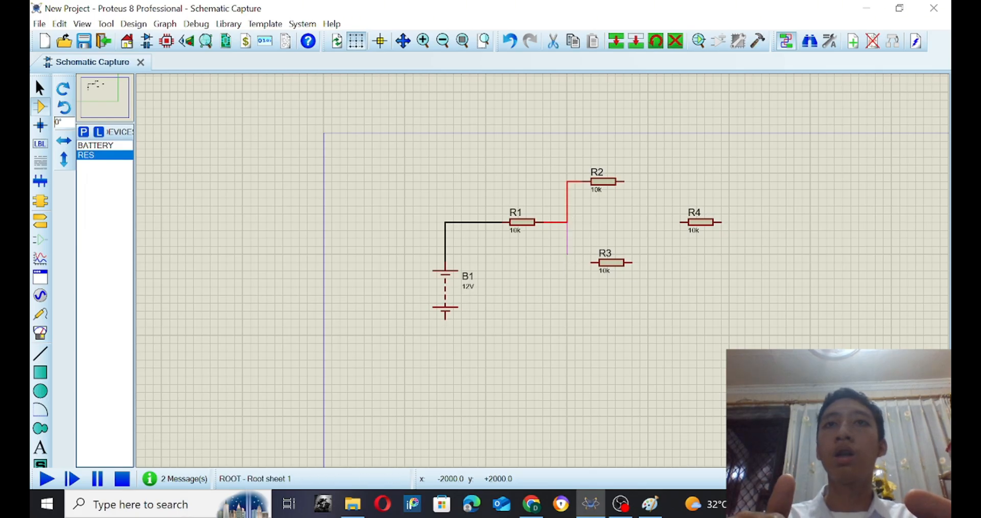
click(593, 262)
click(567, 222)
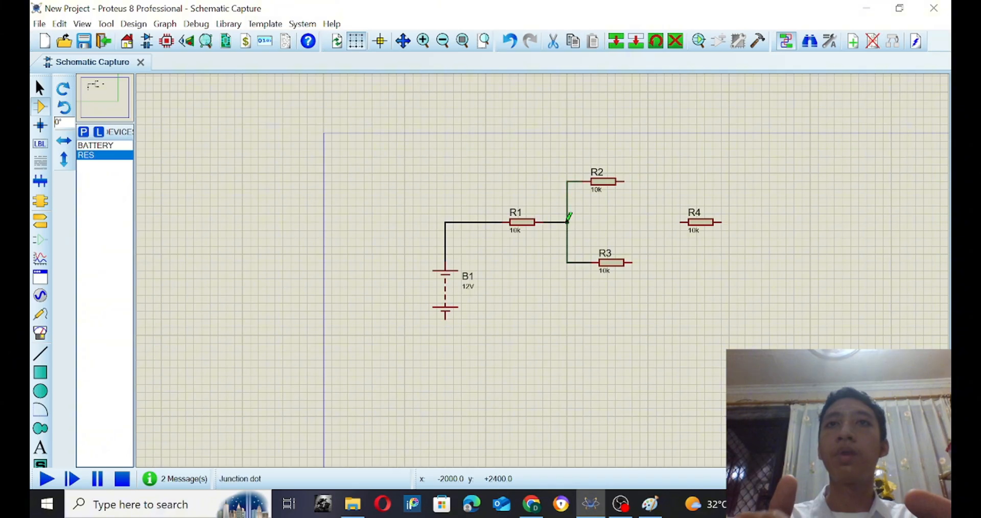
Step: Join the far ends of R3 and R2 at R4, and wire R4's other end back to the battery's negative terminal
click(633, 262)
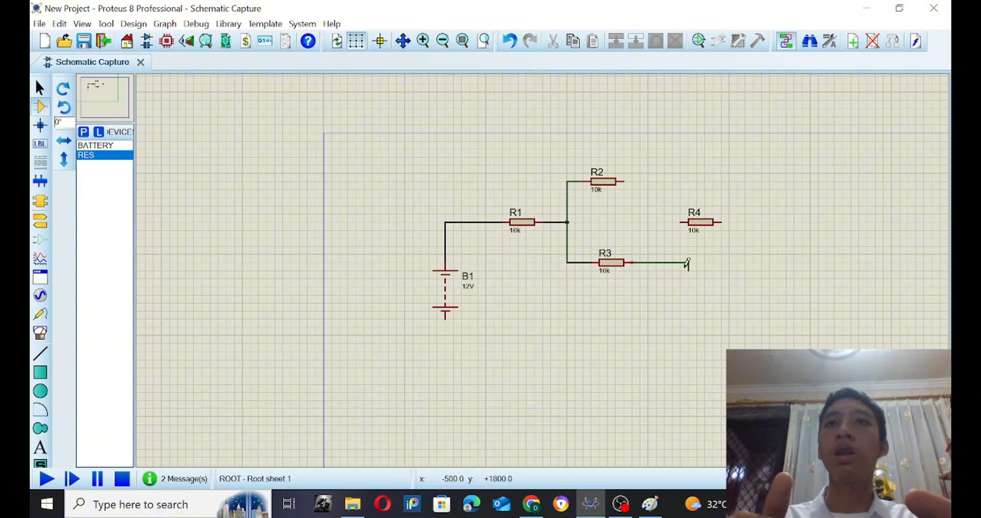
click(682, 223)
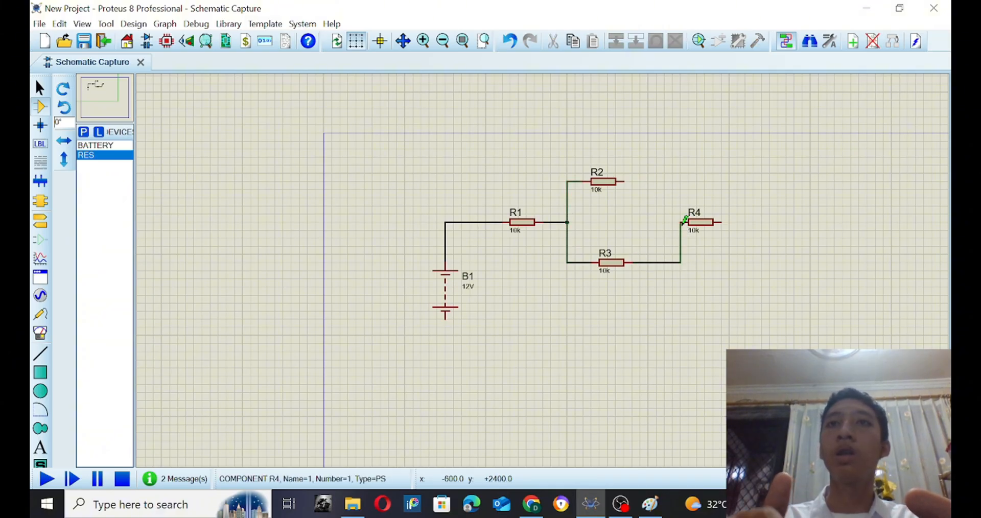
click(625, 178)
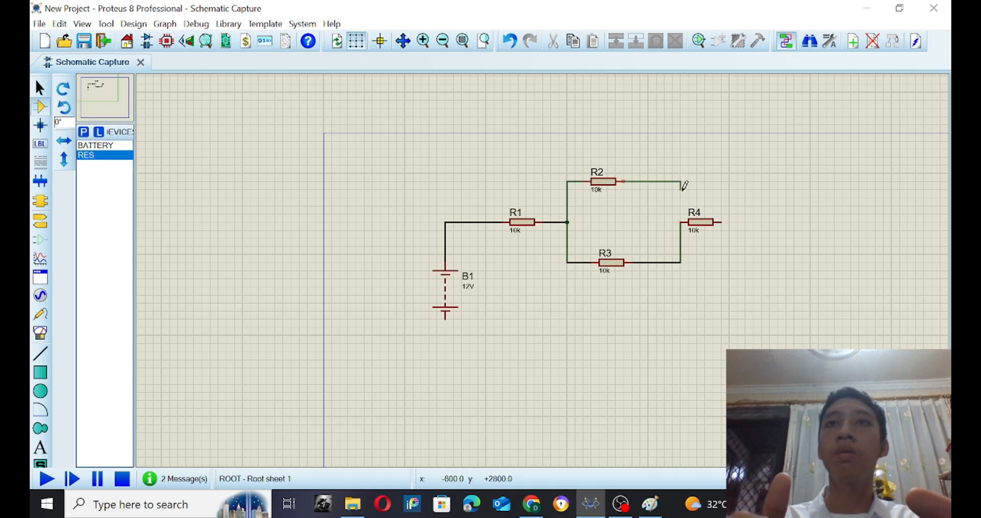
click(681, 222)
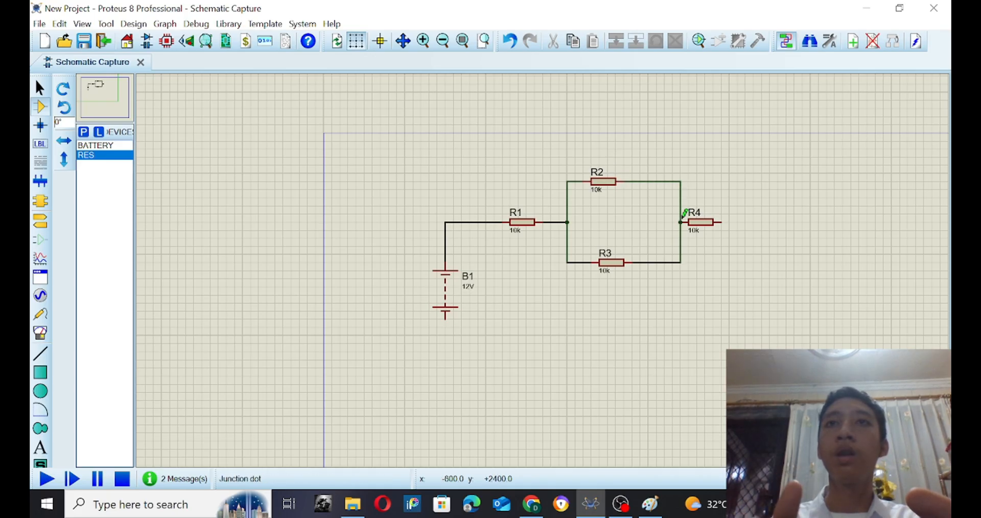
click(721, 222)
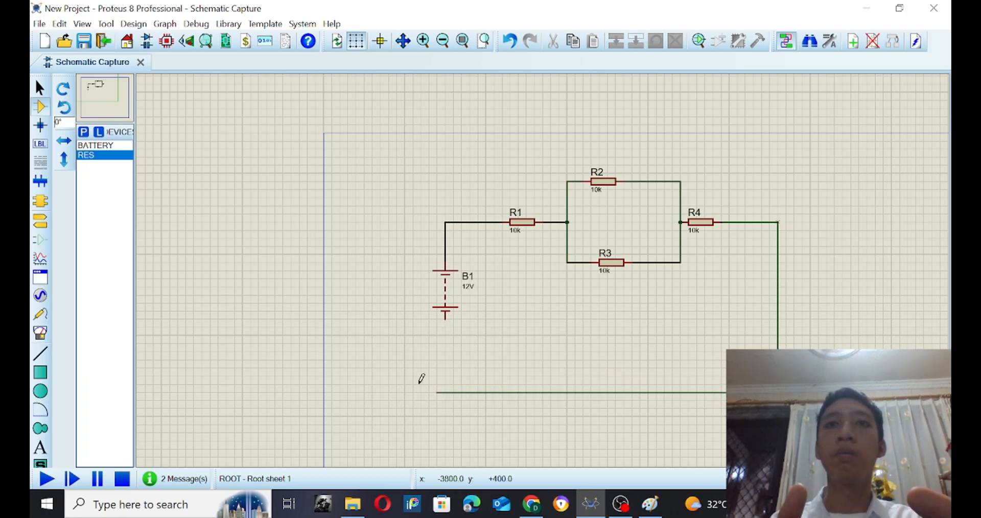
click(445, 317)
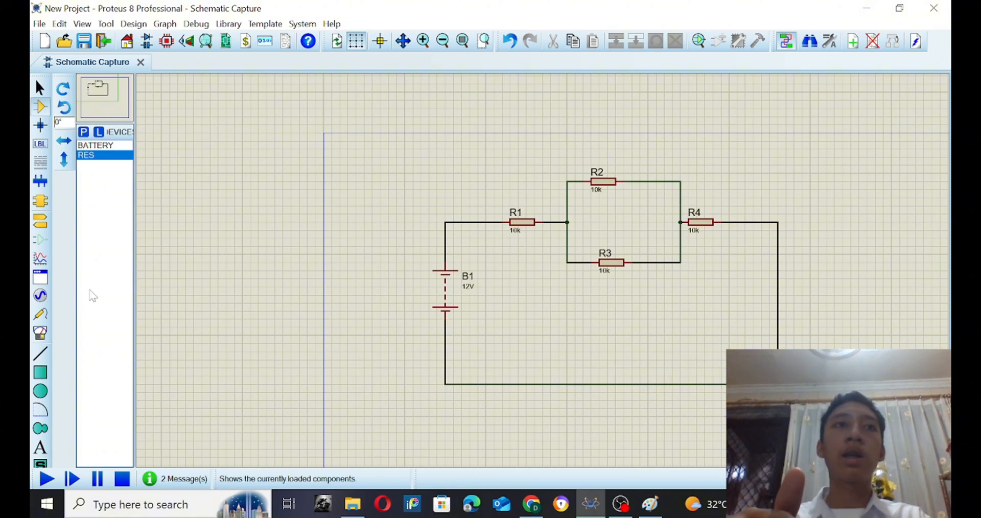
Step: Add a DC voltmeter between the battery and R1, replacing the wire that connects them
click(40, 335)
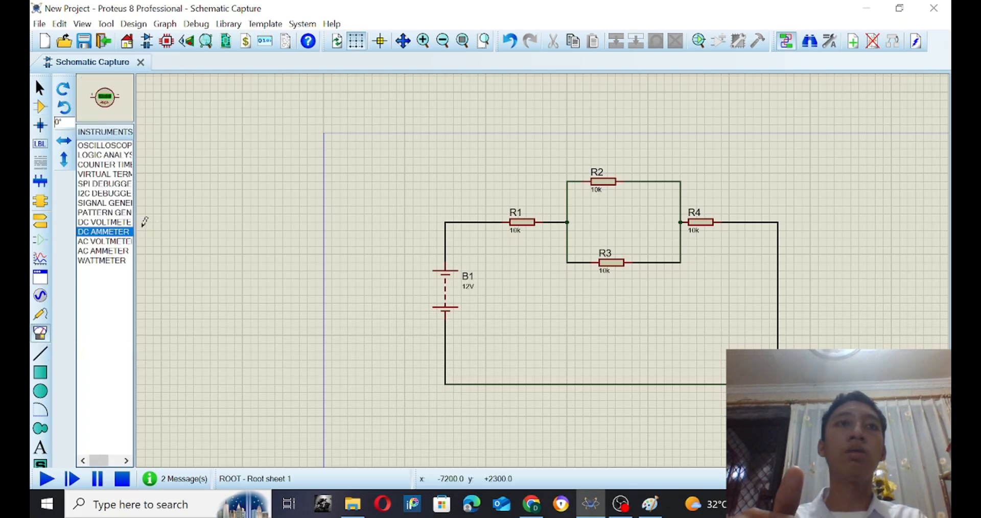
click(108, 226)
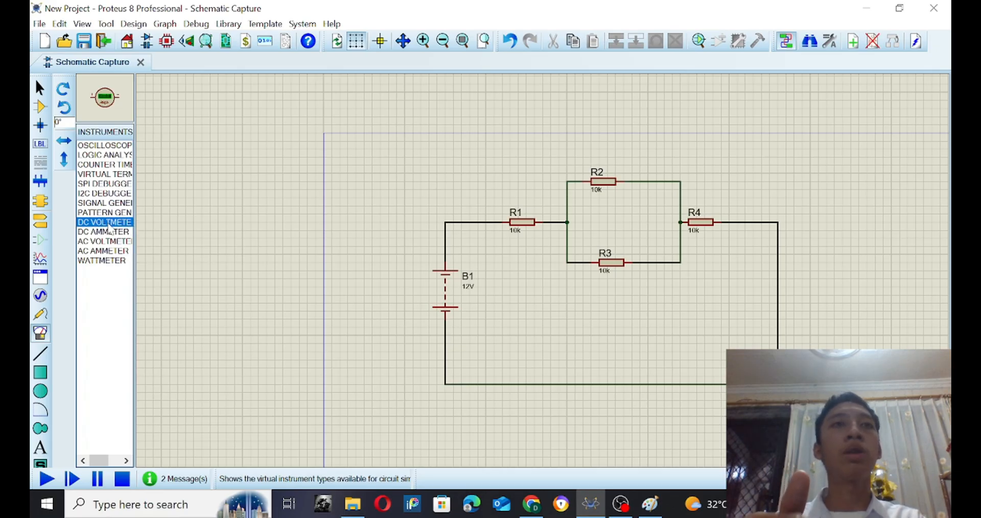
click(451, 156)
click(456, 163)
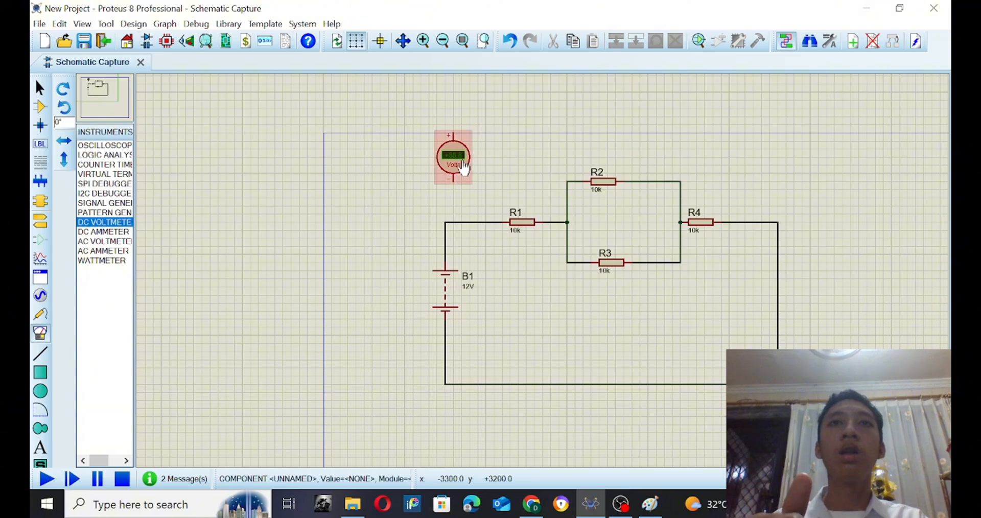
click(454, 184)
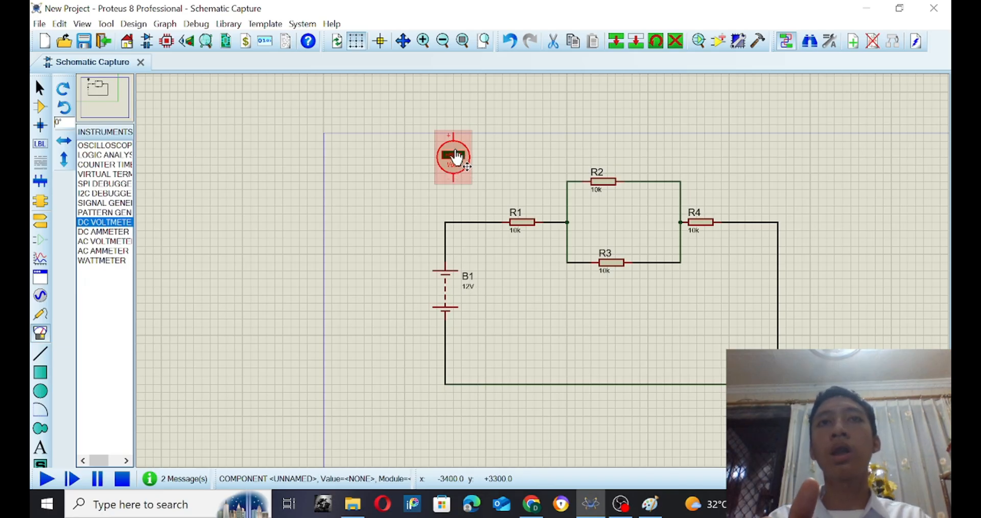
click(444, 213)
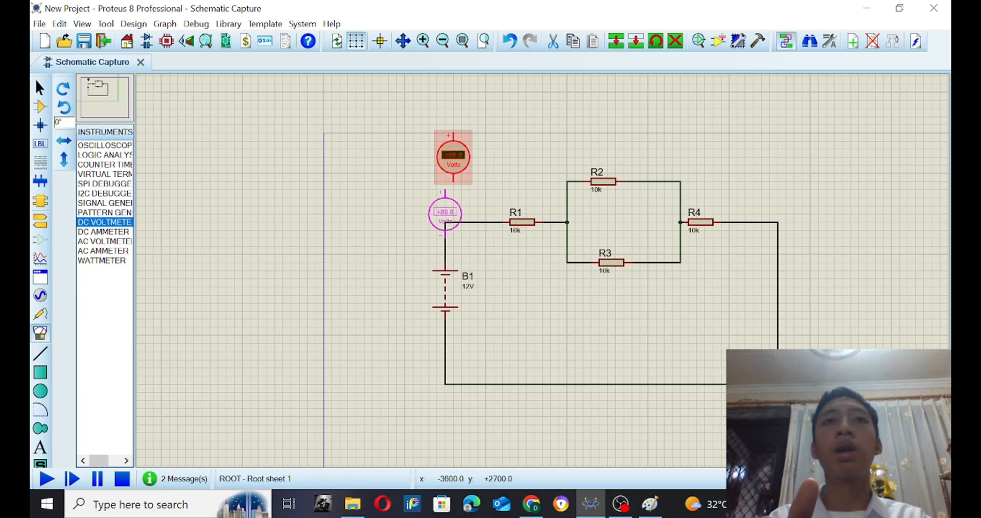
drag(469, 205, 471, 207)
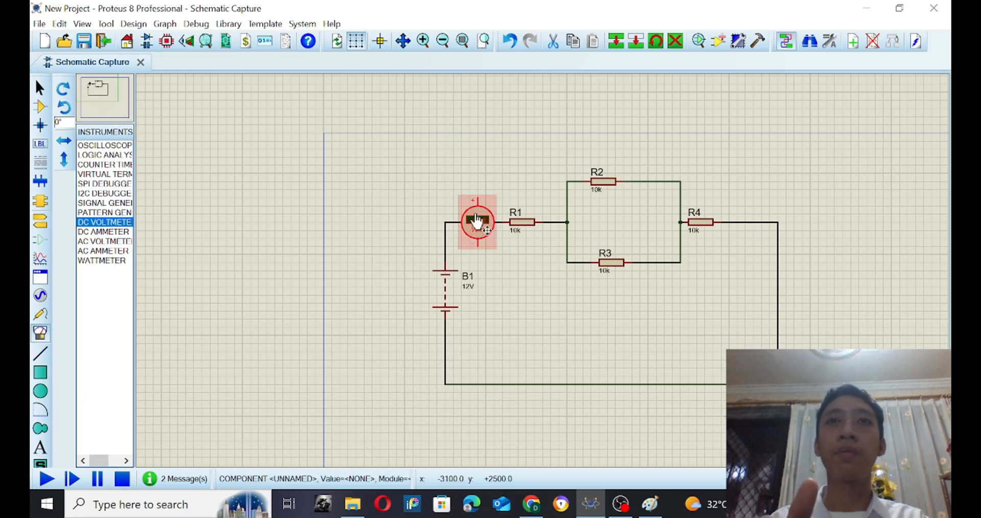
drag(379, 153, 461, 228)
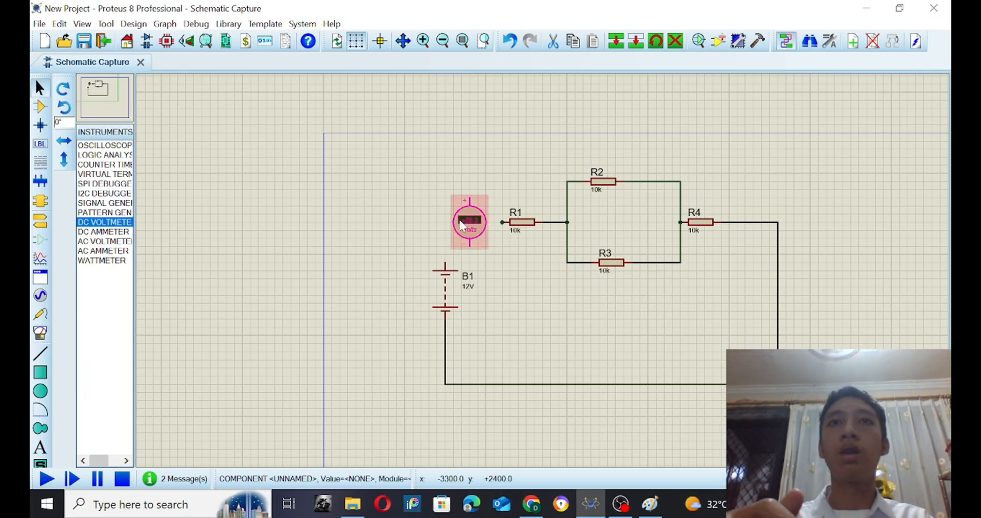
Step: Rotate the DC voltmeter by 90 degrees so its terminals lie horizontally in line with R1
double_click(463, 229)
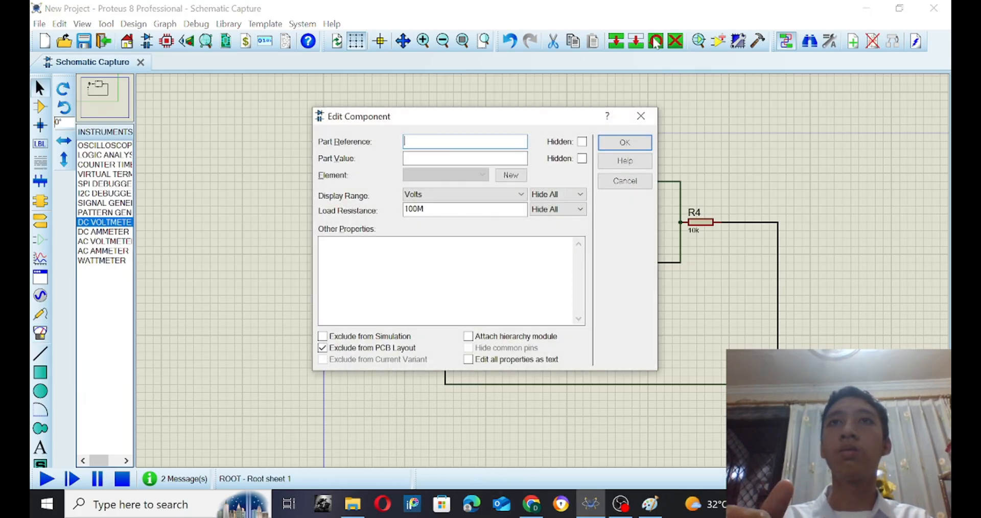
click(641, 116)
click(655, 42)
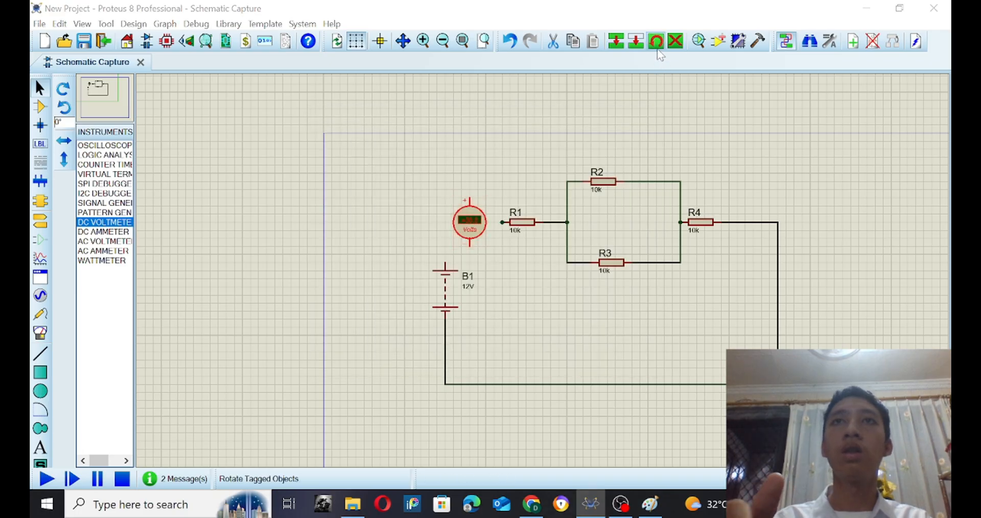
text(90)
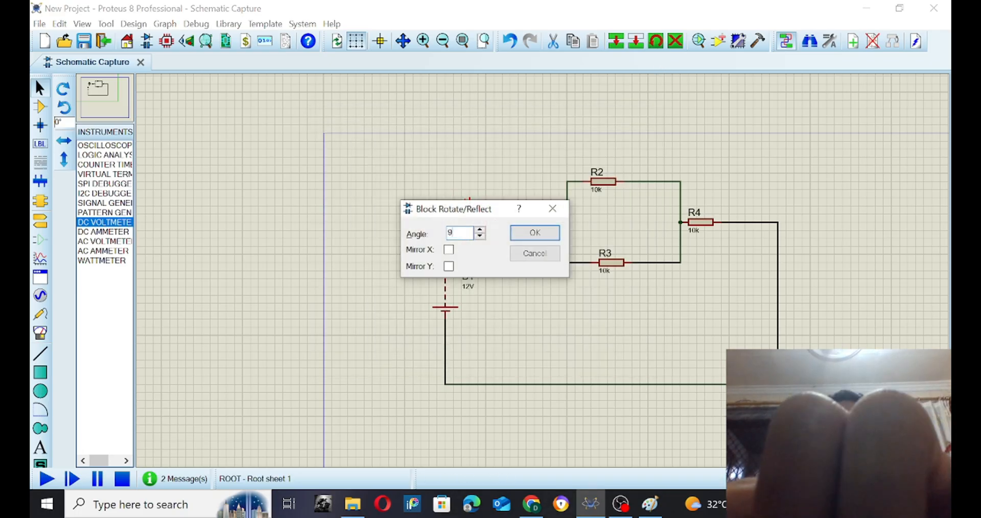
key(Return)
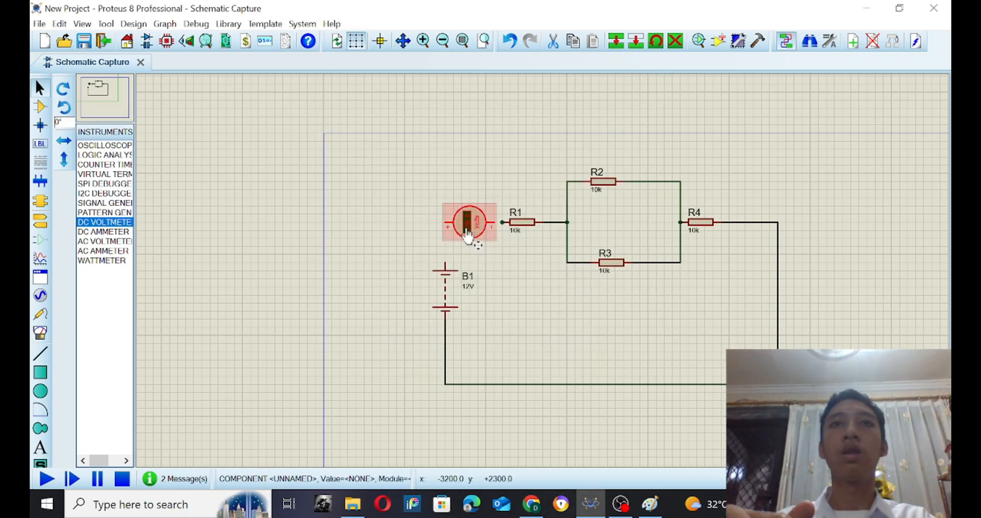
Step: Wire the battery's positive terminal to the voltmeter's positive terminal and connect the voltmeter's negative terminal to R1
click(445, 264)
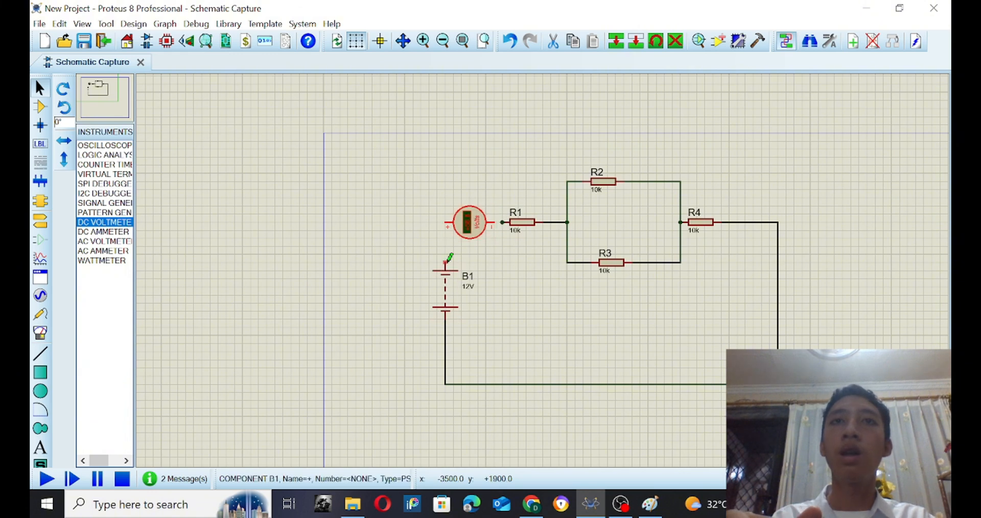
click(445, 220)
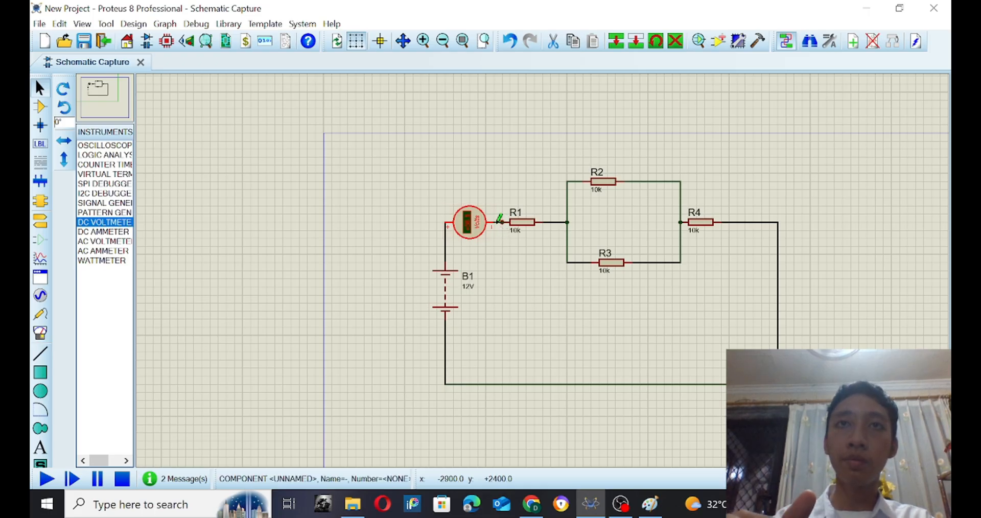
click(516, 283)
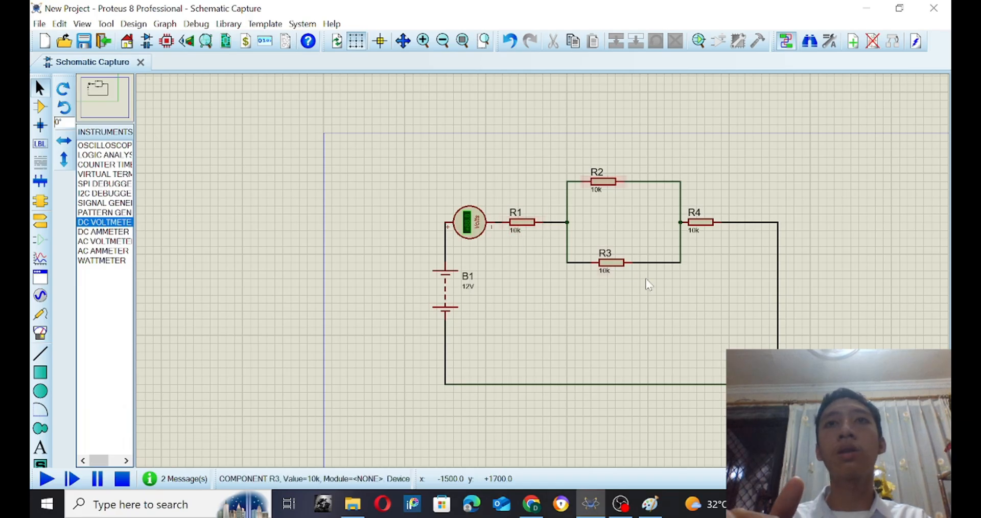
Step: Set the value of resistor R1 to 330
click(518, 235)
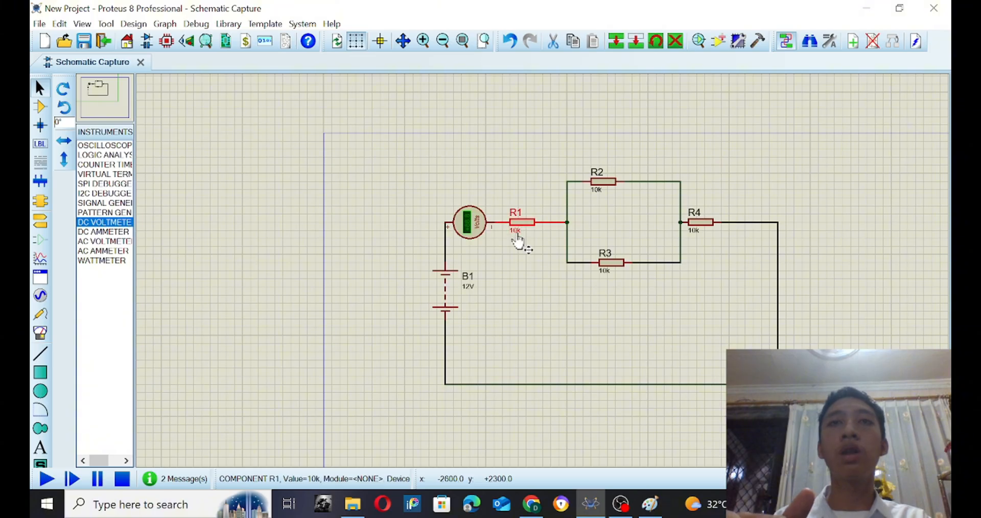
click(517, 233)
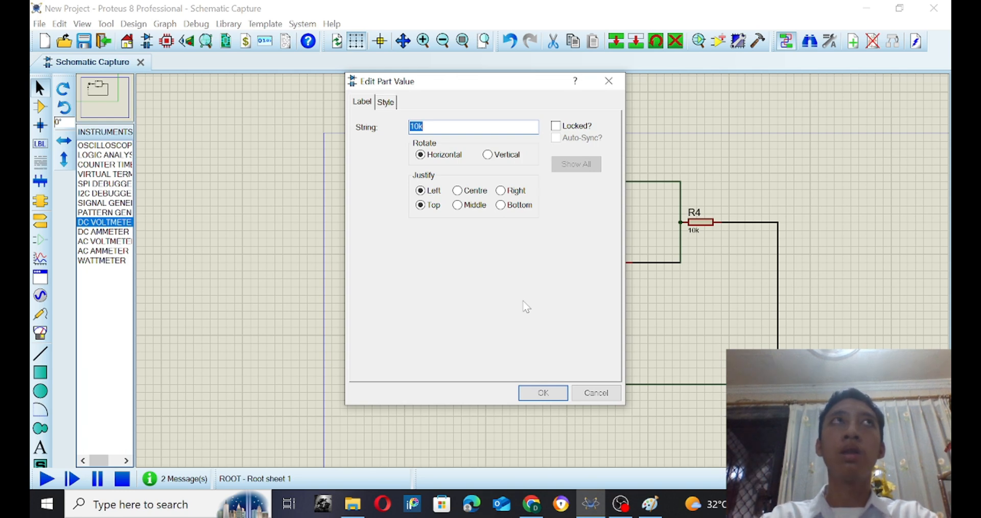
text(330)
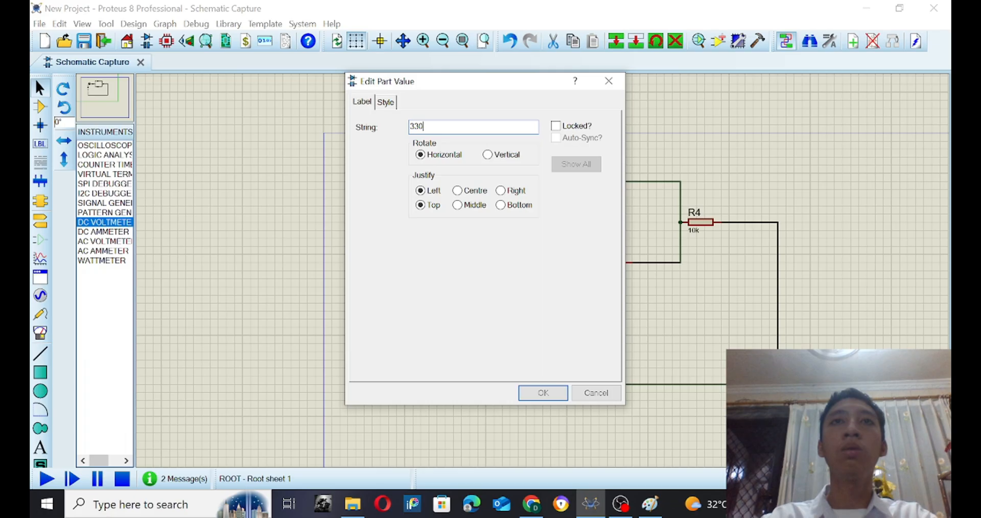
key(Return)
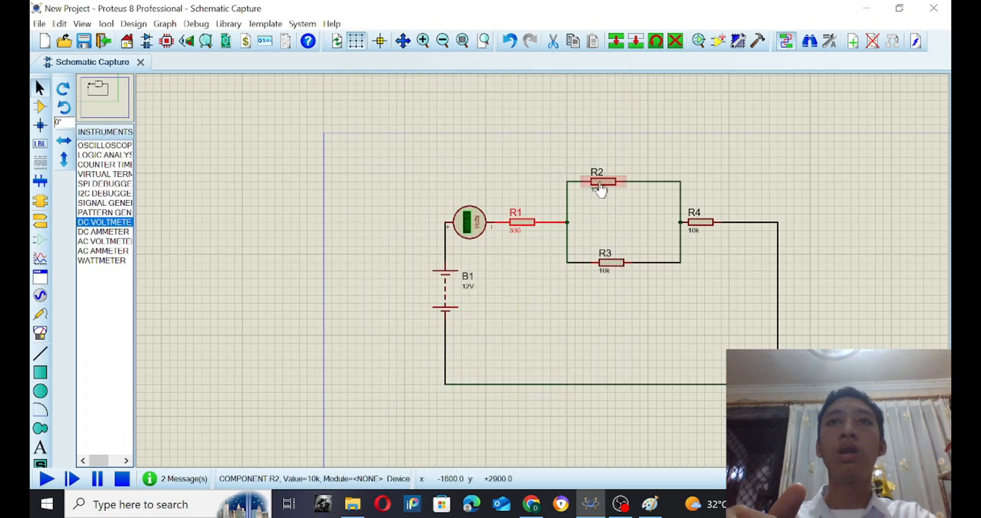
Step: Set the value of resistor R2 to 330 and the value of resistor R3 to 1k
double_click(600, 190)
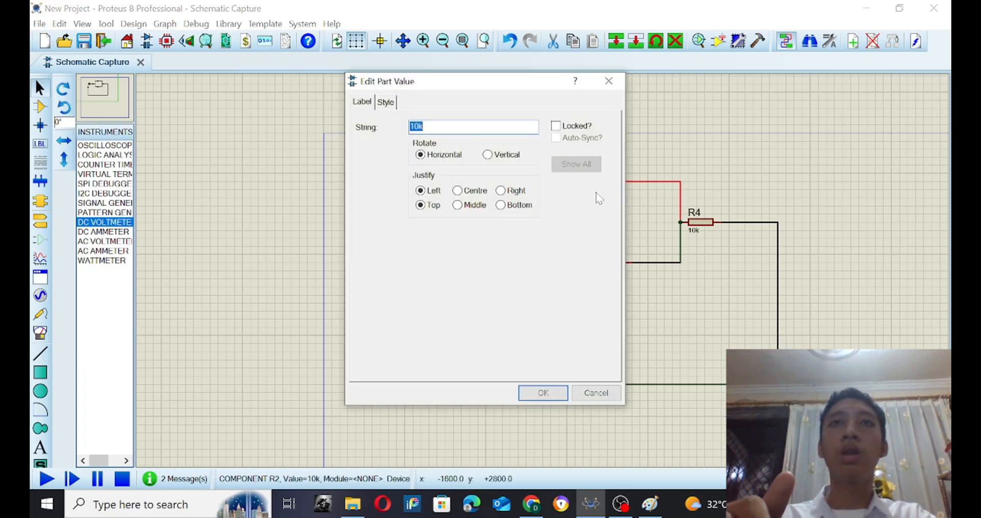
text(330)
key(Return)
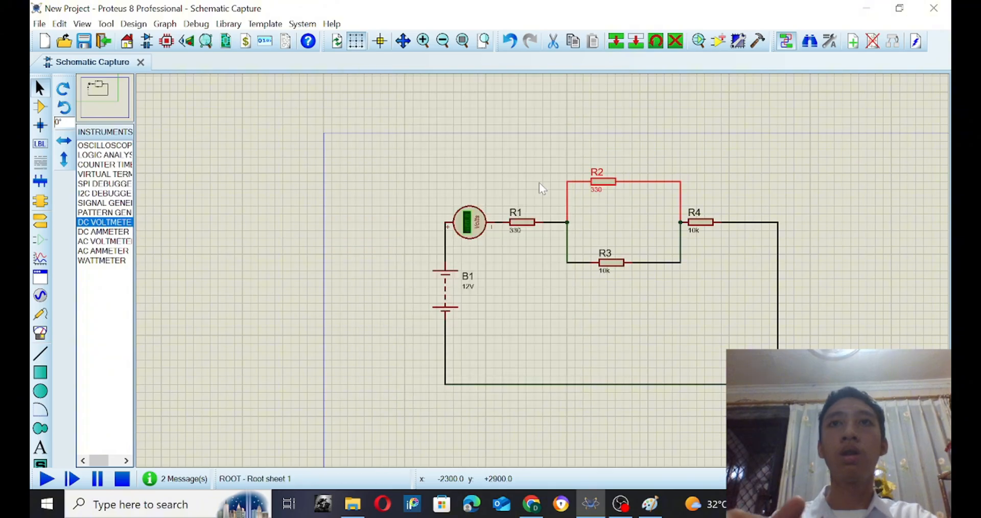
double_click(607, 268)
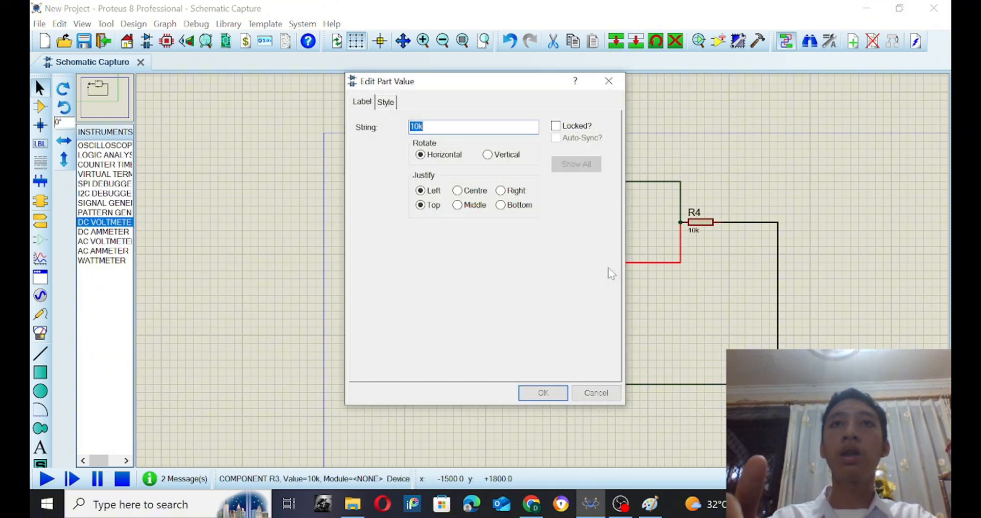
text(1k)
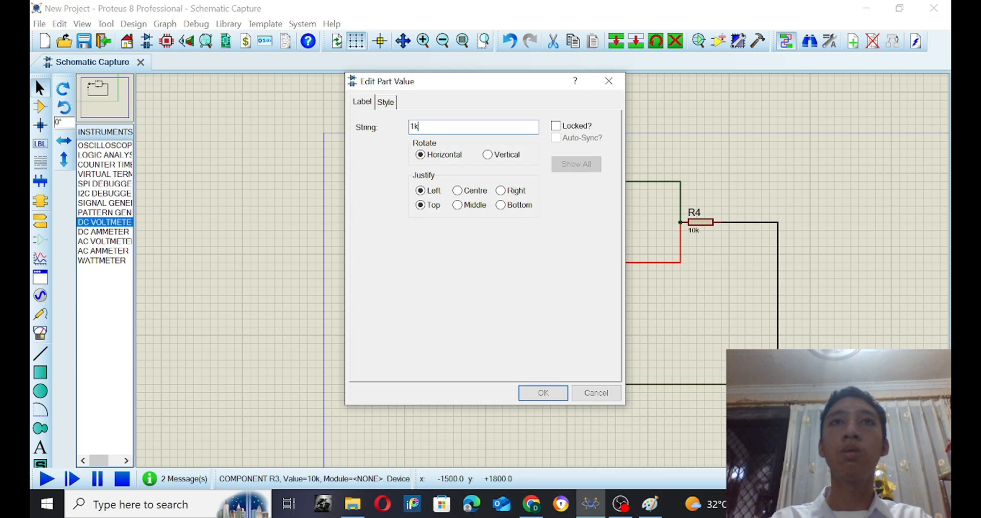
key(Return)
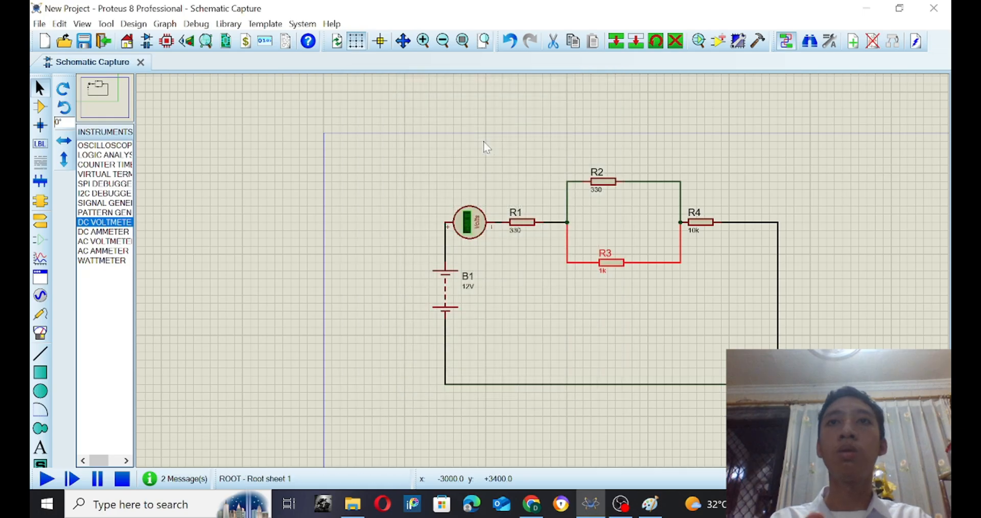
Step: Set the value of resistor R4 to 470 and deselect the component
double_click(693, 234)
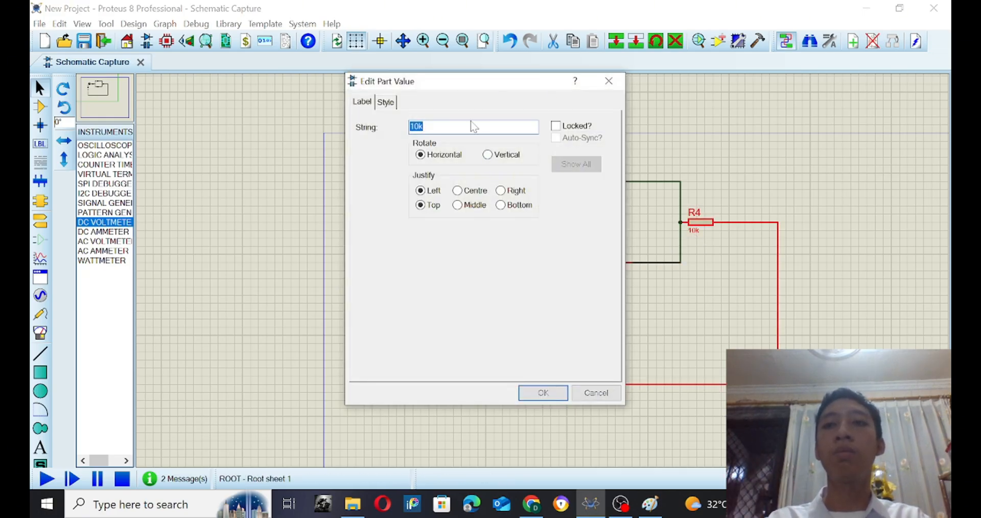
key(BackSpace)
text(470)
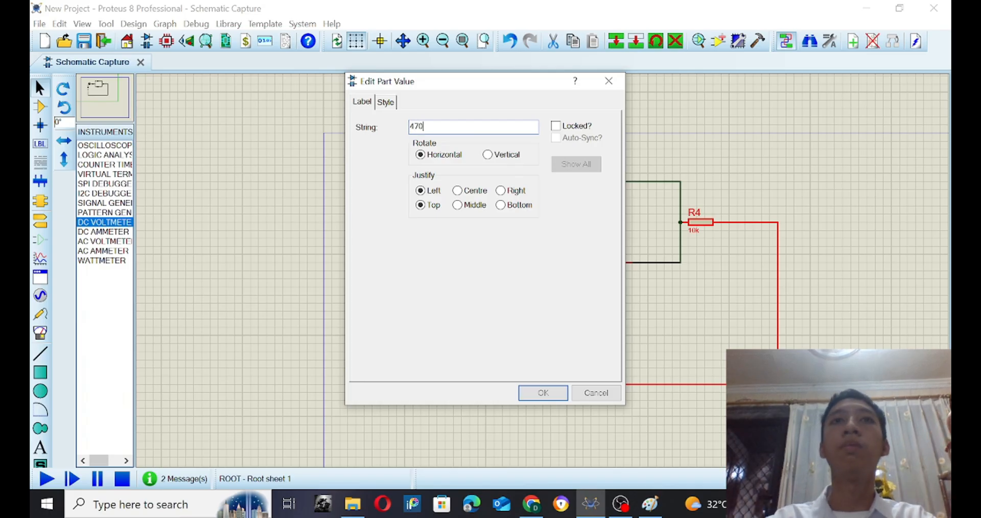
key(Return)
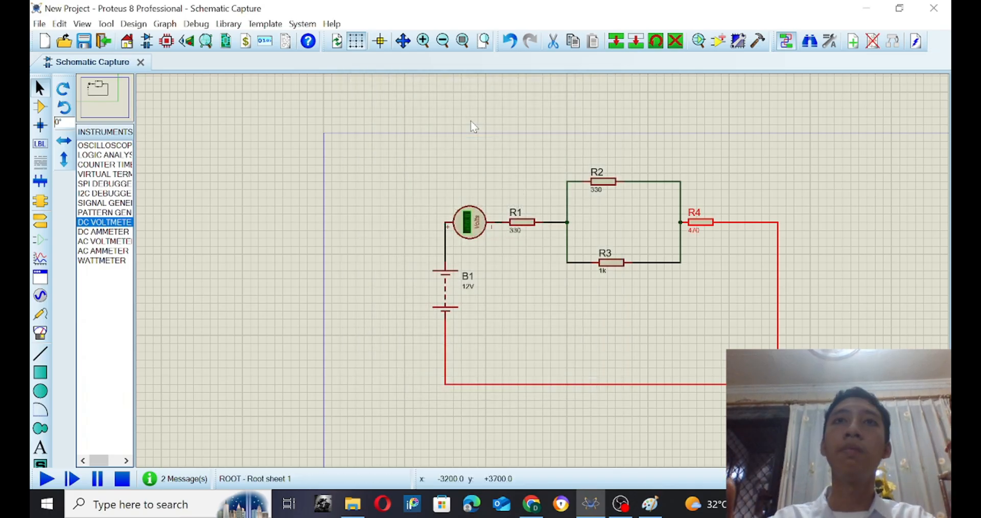
click(525, 303)
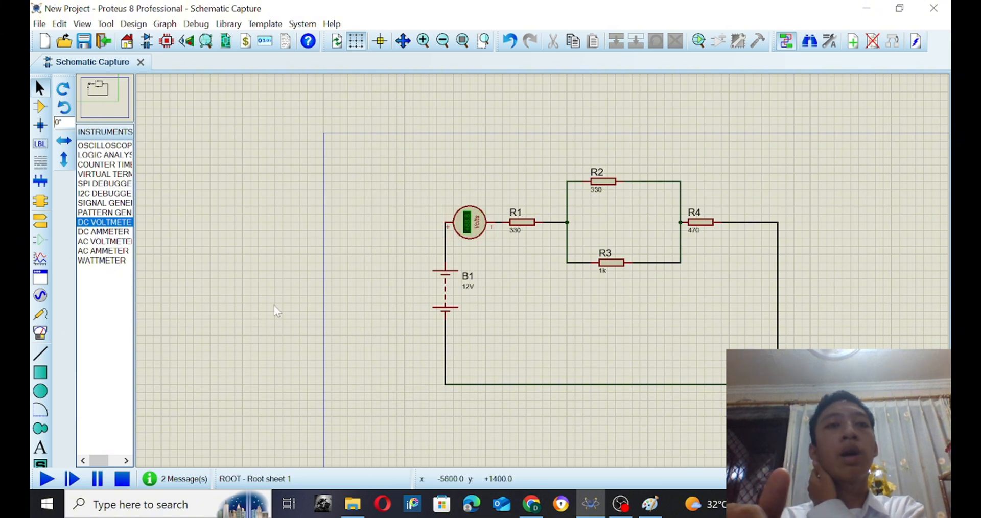
Step: Run the simulation to read the DC voltmeter, and stop it after the reading
click(56, 479)
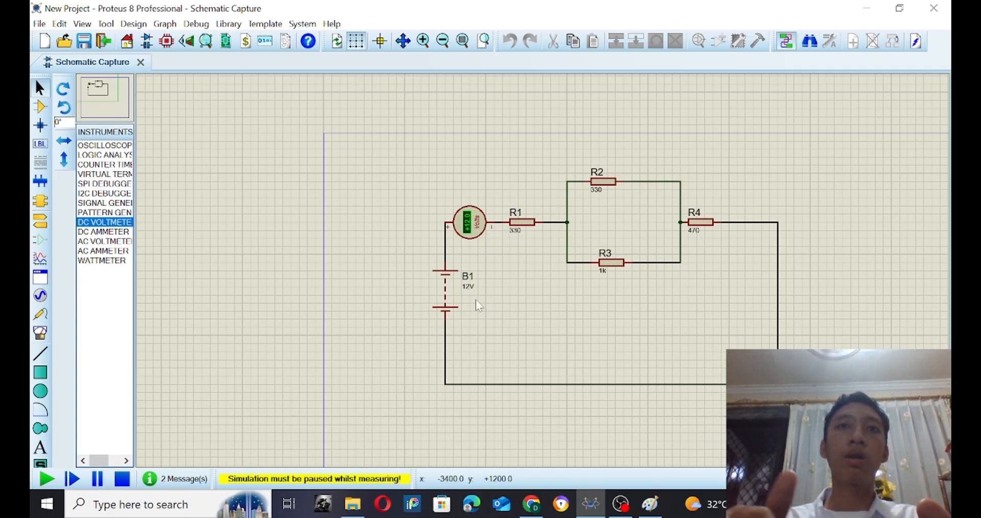
click(98, 479)
click(121, 479)
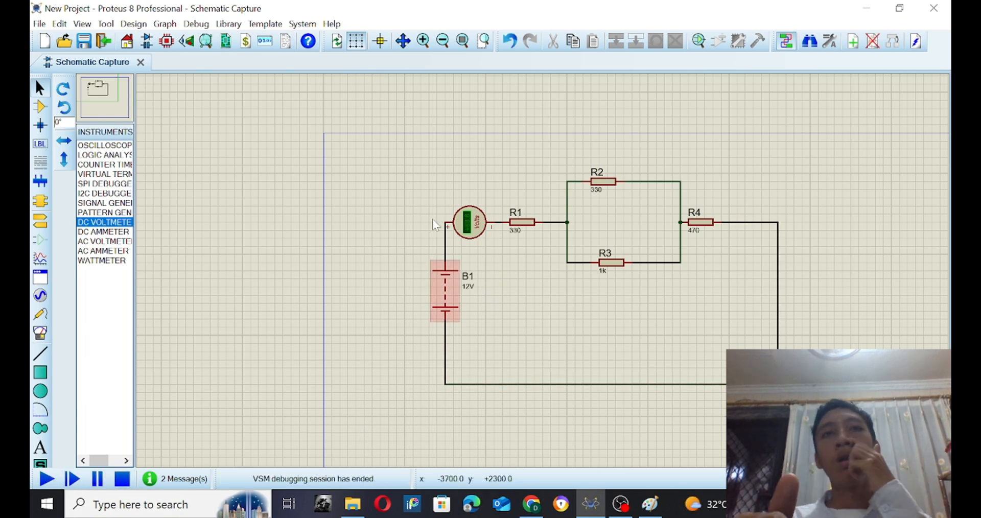
Step: Replace the DC voltmeter with a DC ammeter joined to R1 and wire its positive terminal to the battery's positive terminal
click(468, 222)
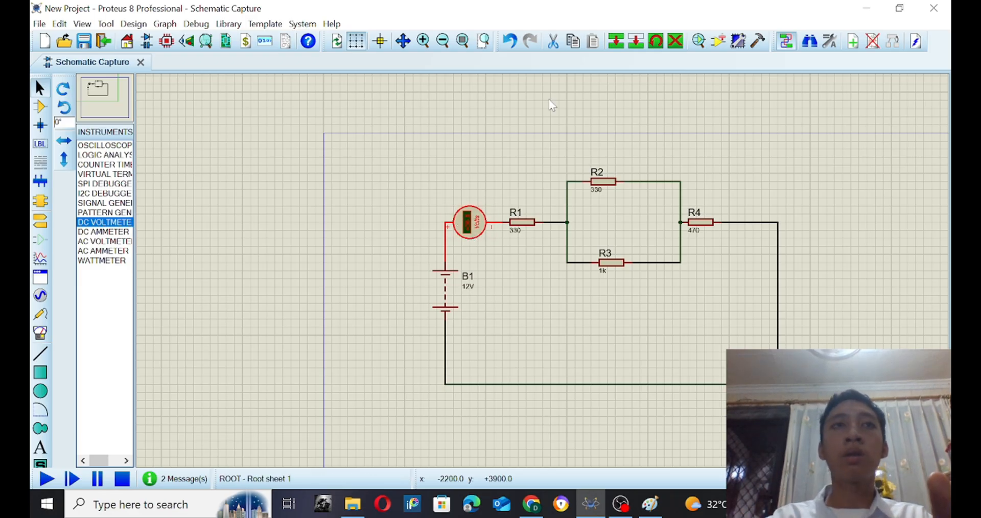
key(Delete)
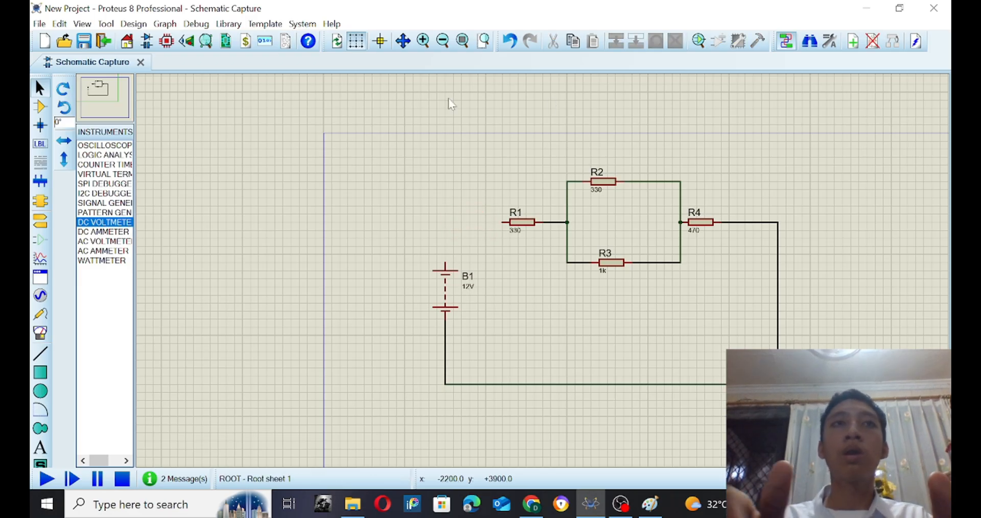
click(113, 243)
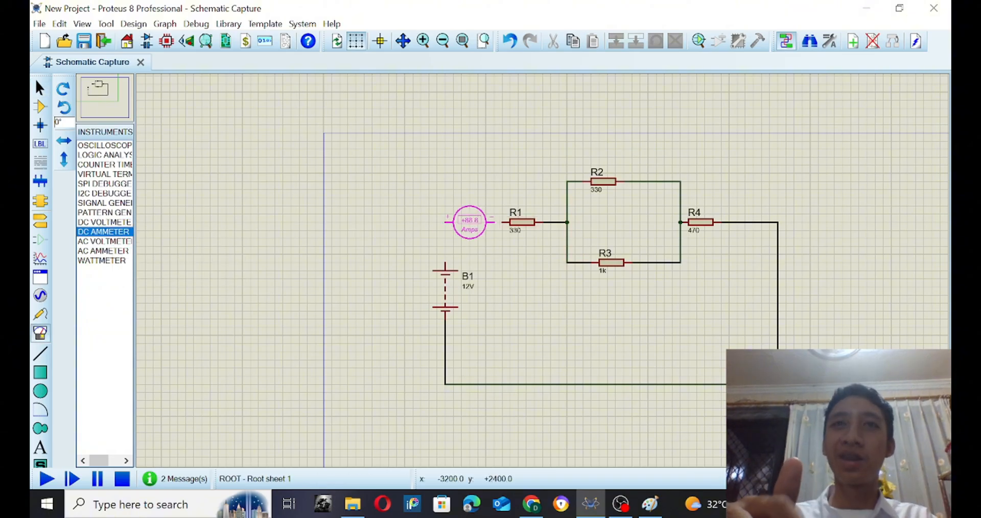
click(469, 224)
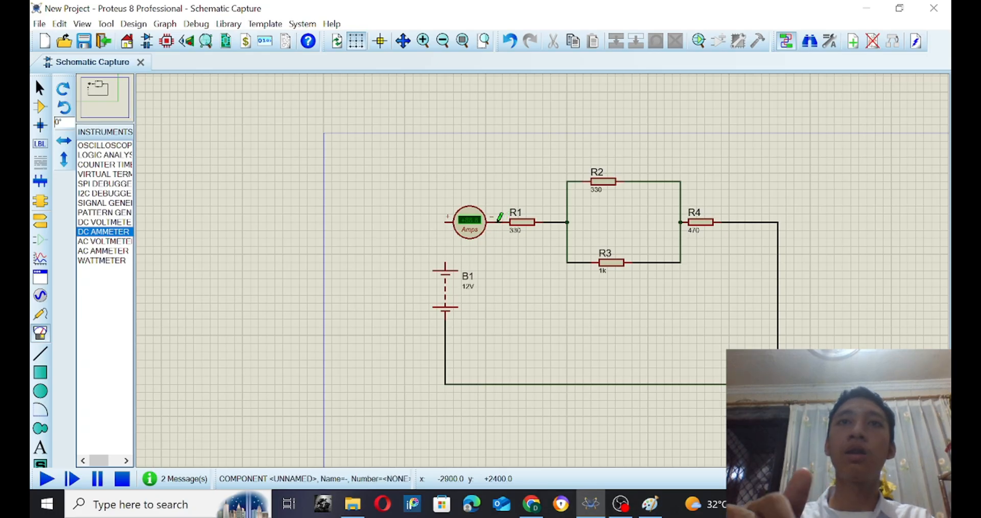
click(444, 263)
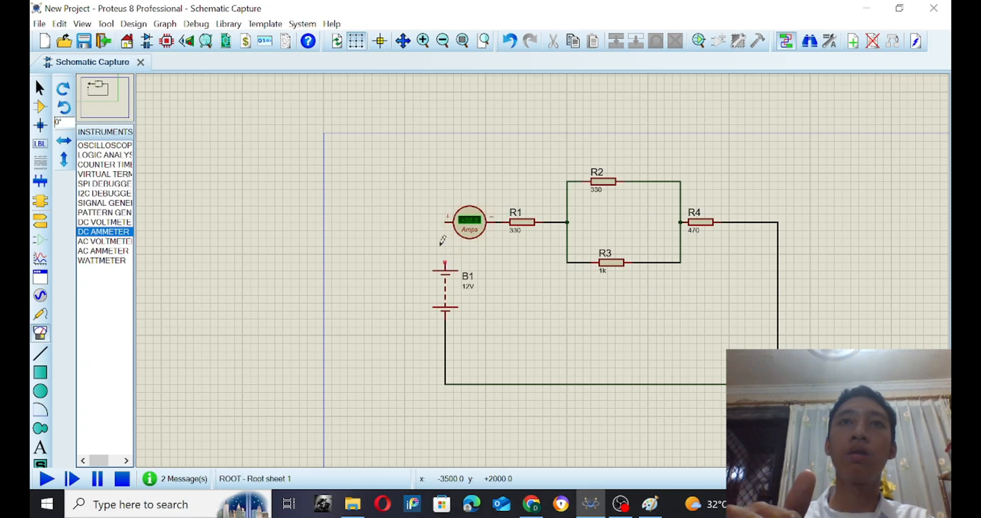
click(444, 216)
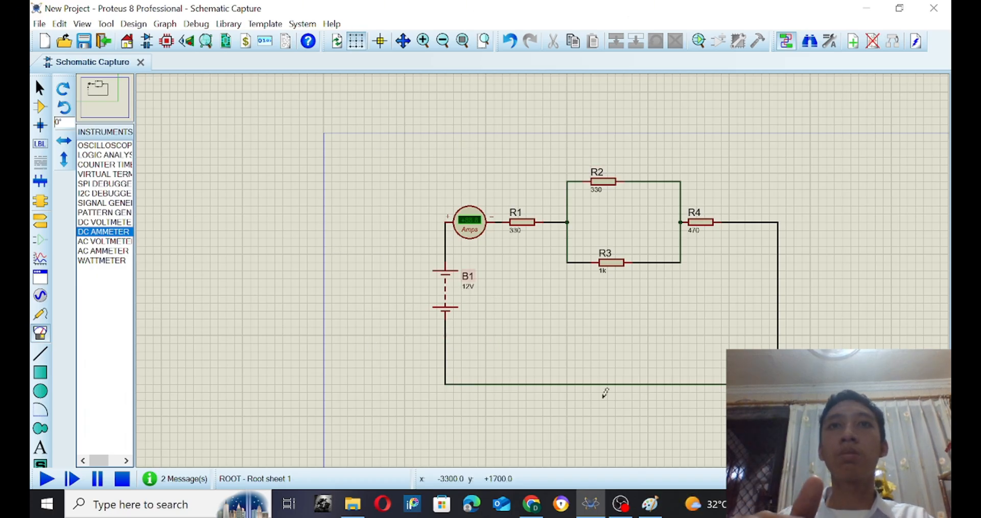
double_click(474, 239)
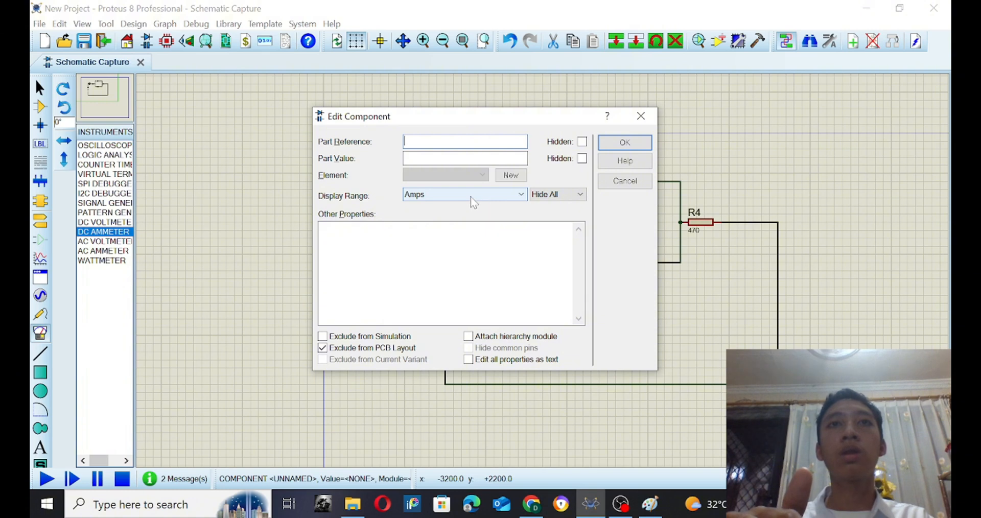
click(434, 202)
click(436, 202)
click(436, 204)
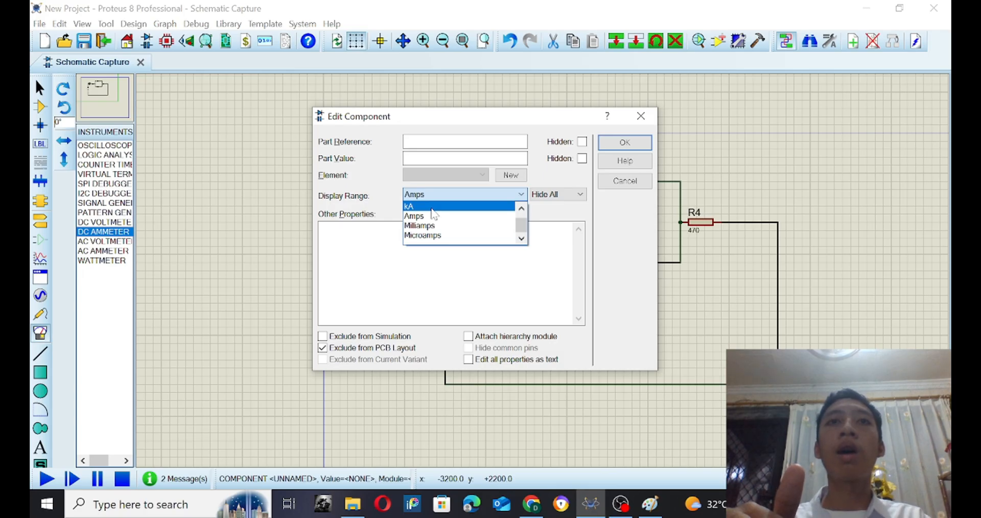
click(461, 225)
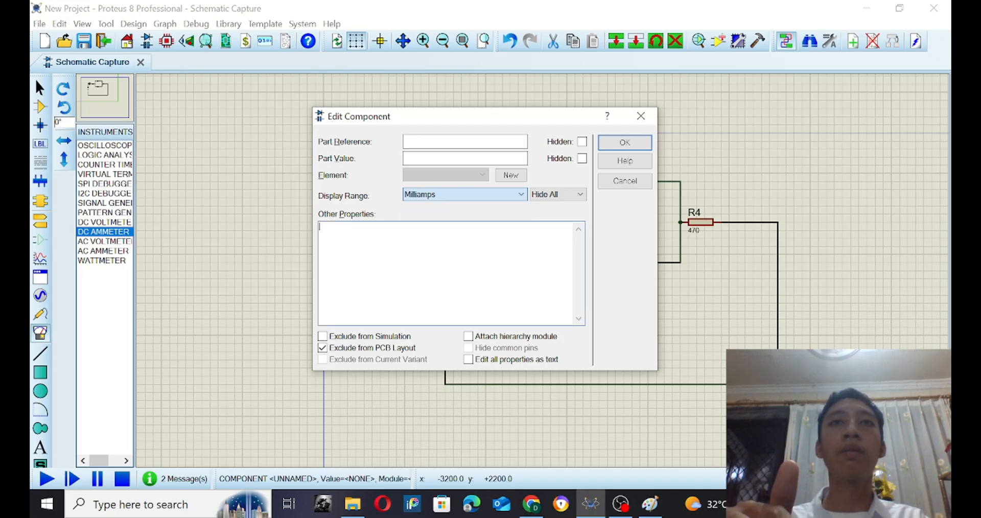
click(648, 115)
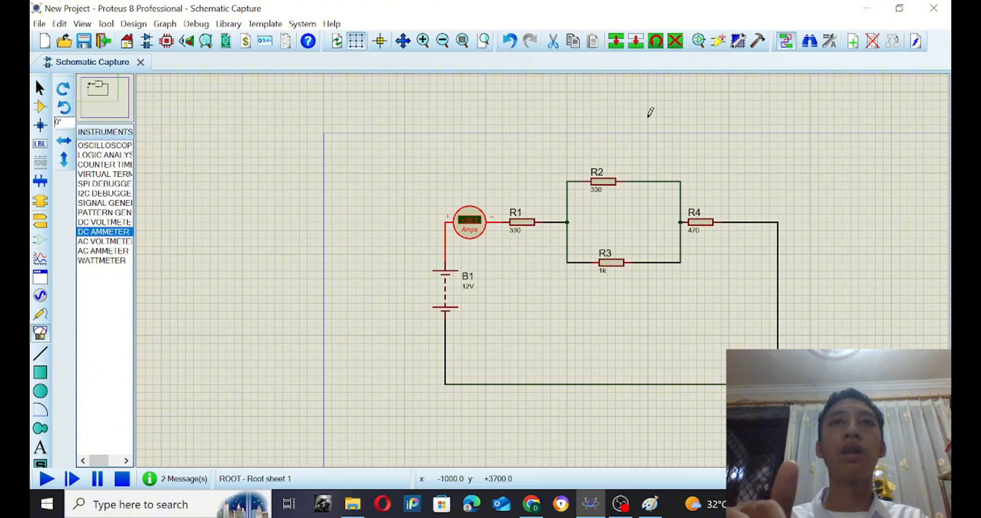
Step: Deselect the DC ammeter and start the simulation to measure the circuit's current
click(553, 293)
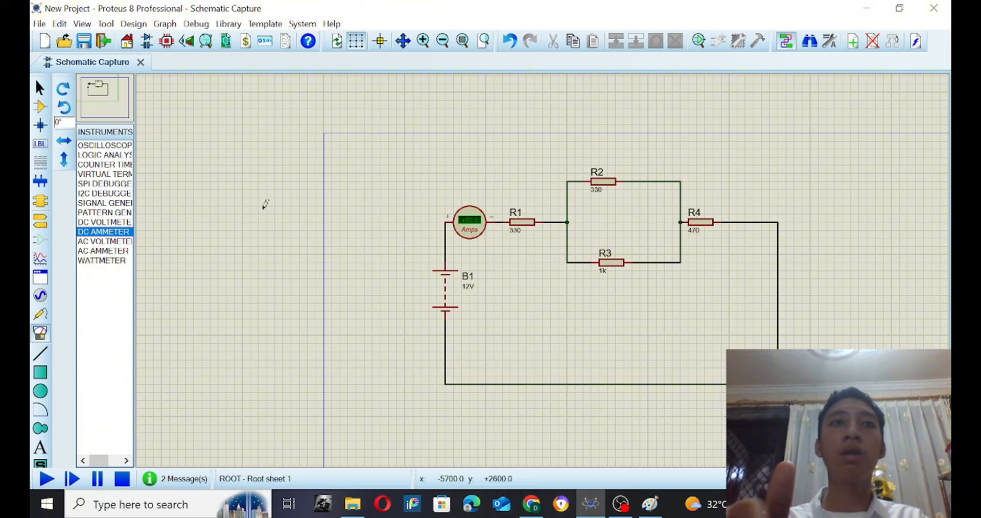
click(47, 479)
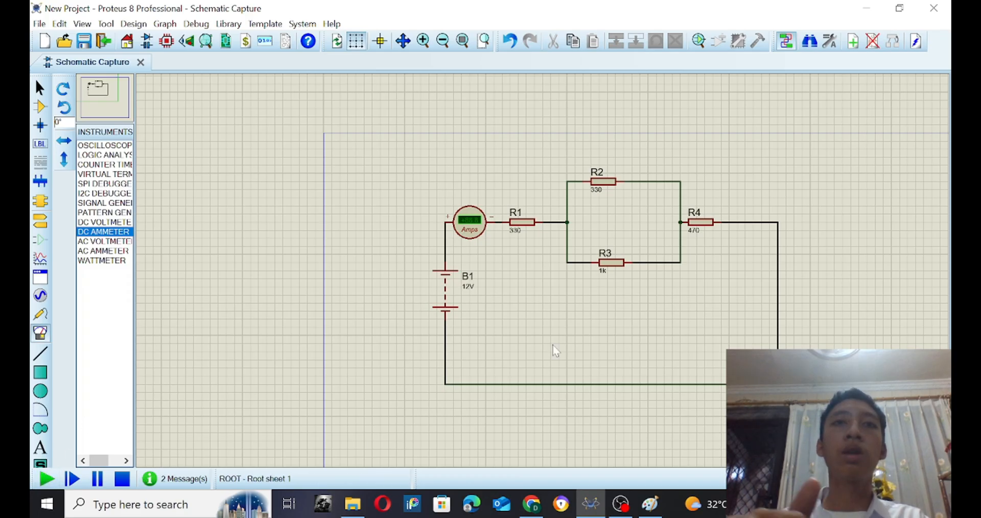